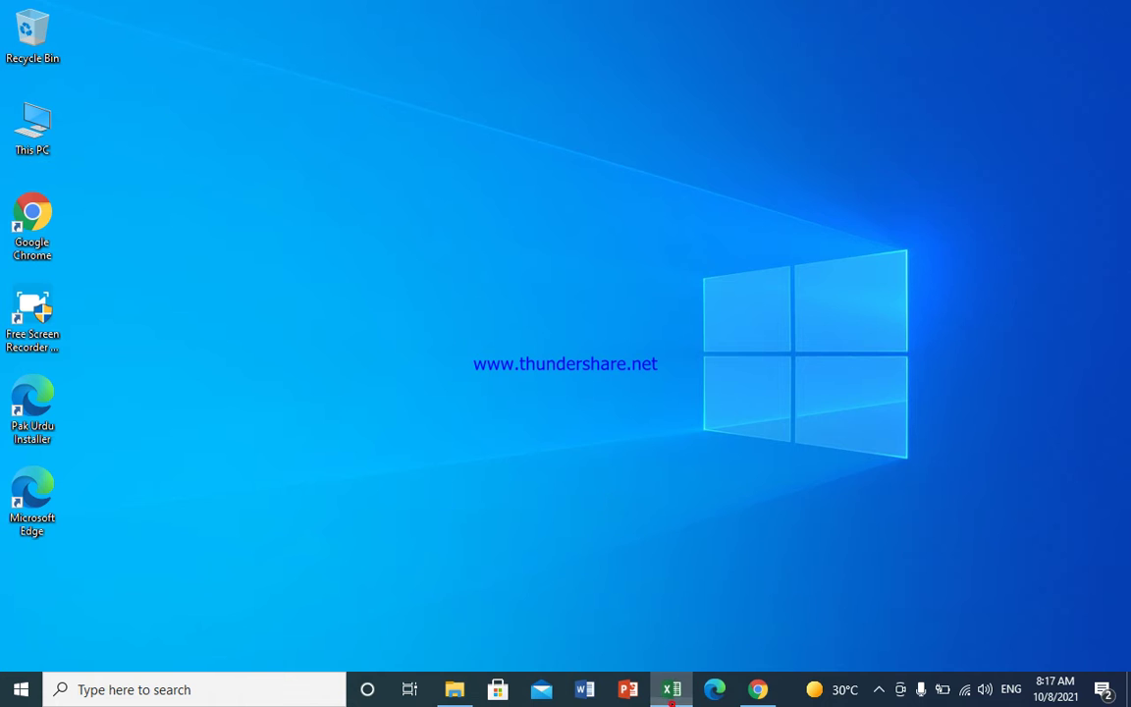
Step: Restore the exsersize workbook window from the taskbar so it fills the screen
{"action": "left_click", "coordinate": [671, 690]}
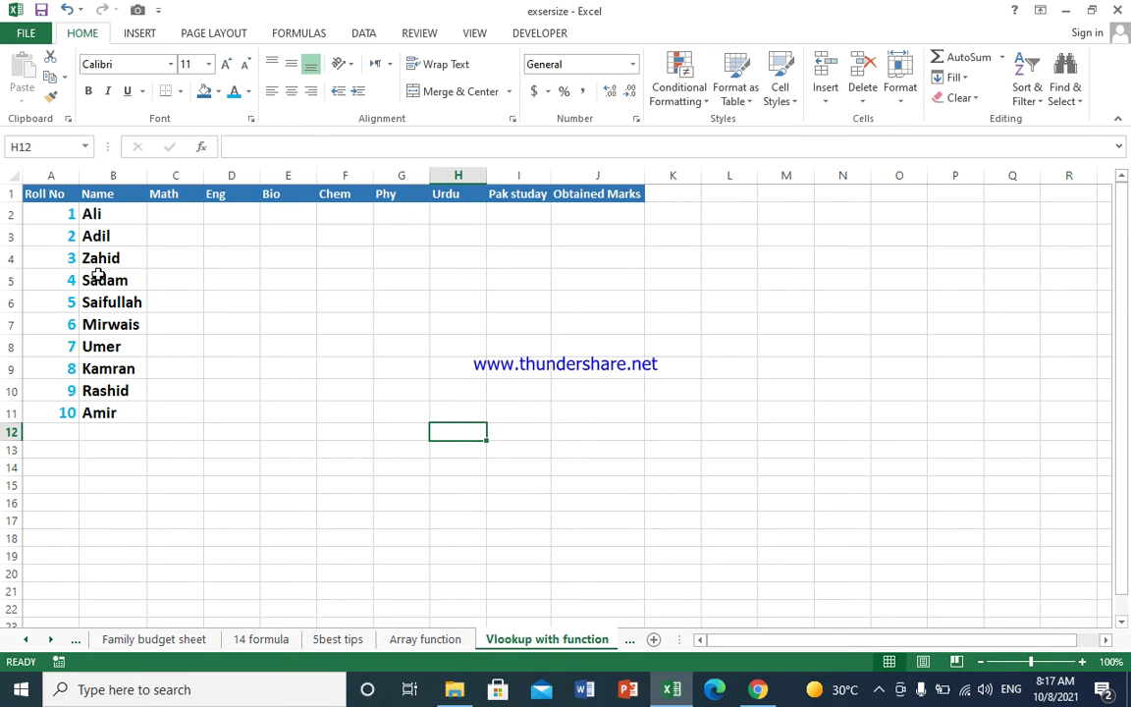
{"action": "mouse_move", "coordinate": [167, 220]}
{"action": "left_mouse_down"}
{"action": "mouse_move", "coordinate": [240, 324]}
{"action": "mouse_move", "coordinate": [360, 409]}
{"action": "mouse_move", "coordinate": [500, 413]}
{"action": "left_mouse_up"}
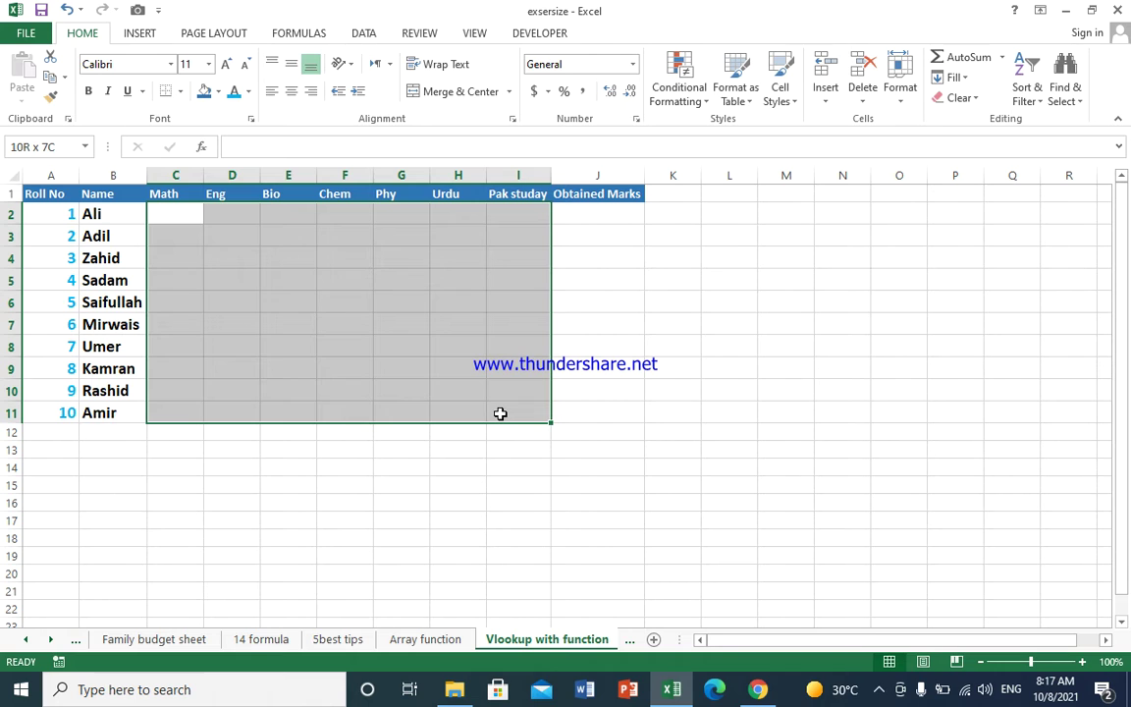
{"action": "left_click_drag", "start_coordinate": [500, 414], "coordinate": [500, 413]}
{"action": "type", "text": "="}
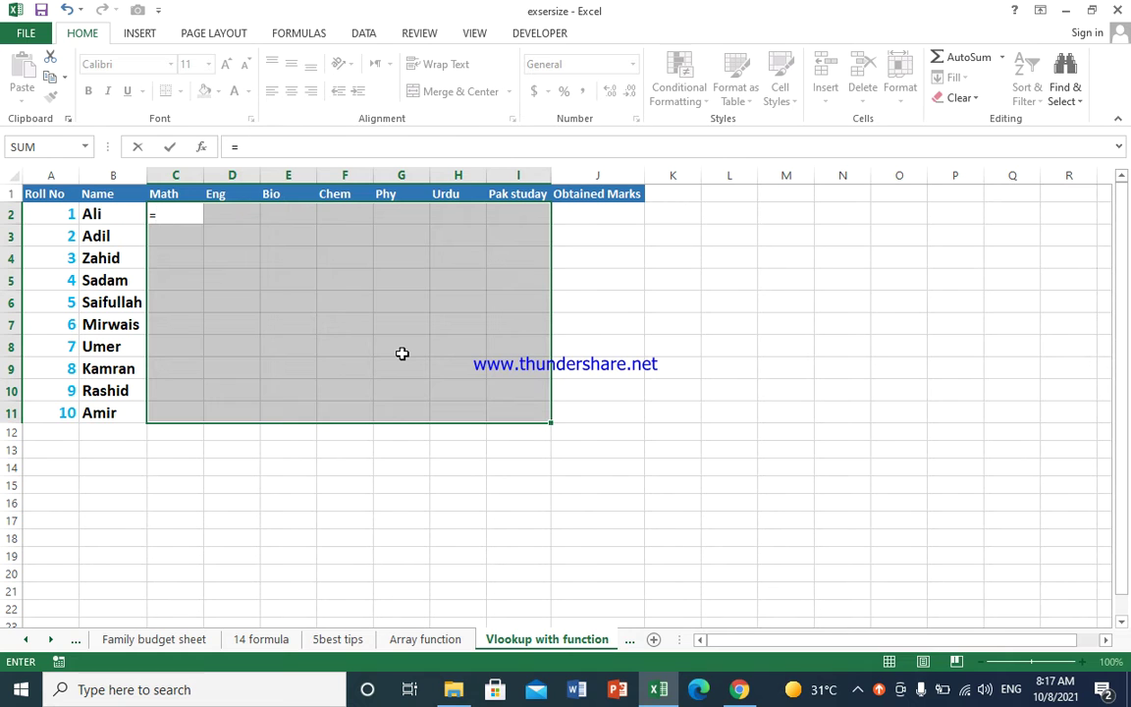
{"action": "type", "text": "rand"}
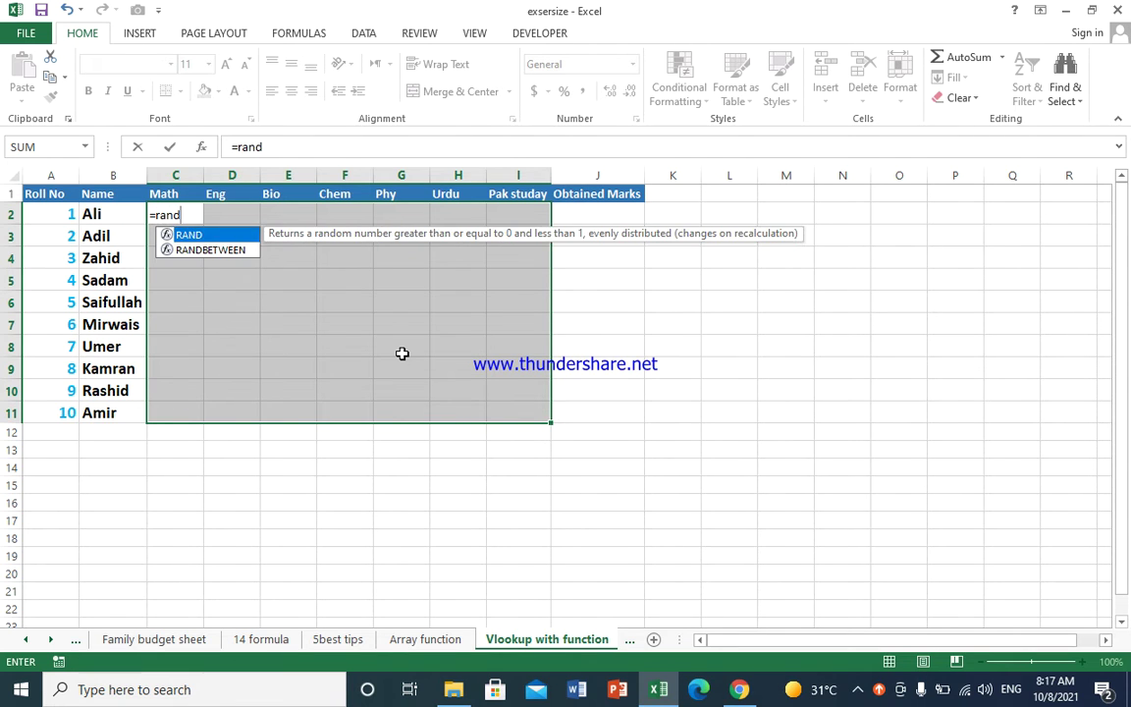
{"action": "type", "text": "b"}
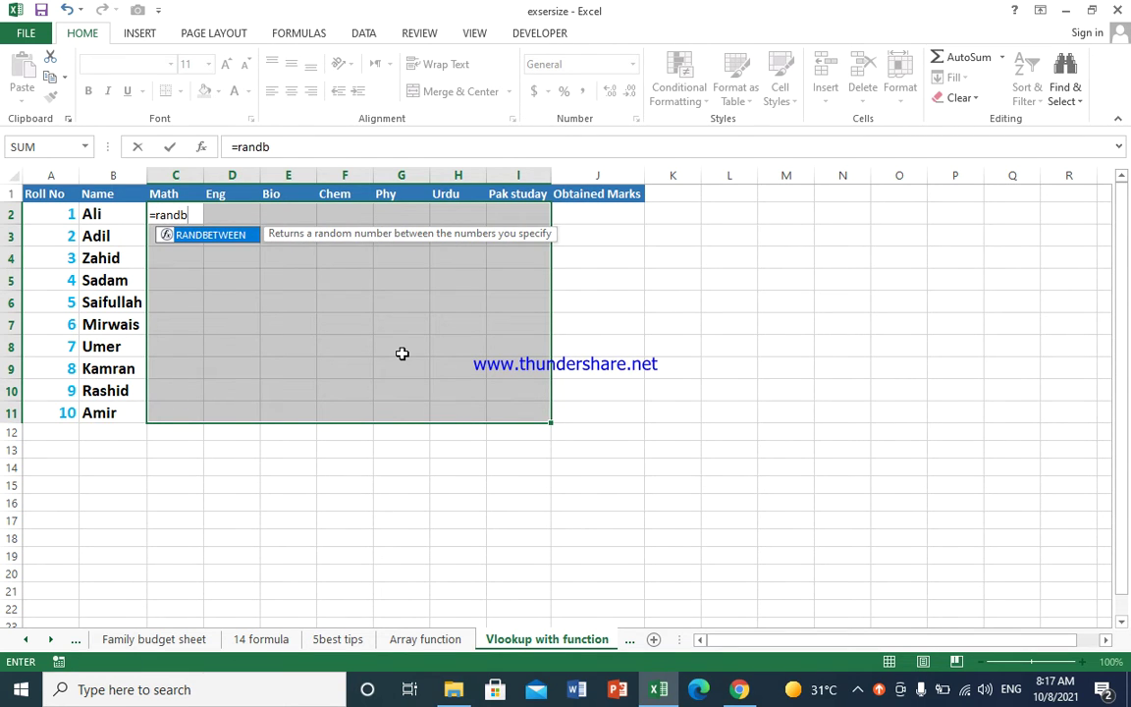
{"action": "type", "text": "etween"}
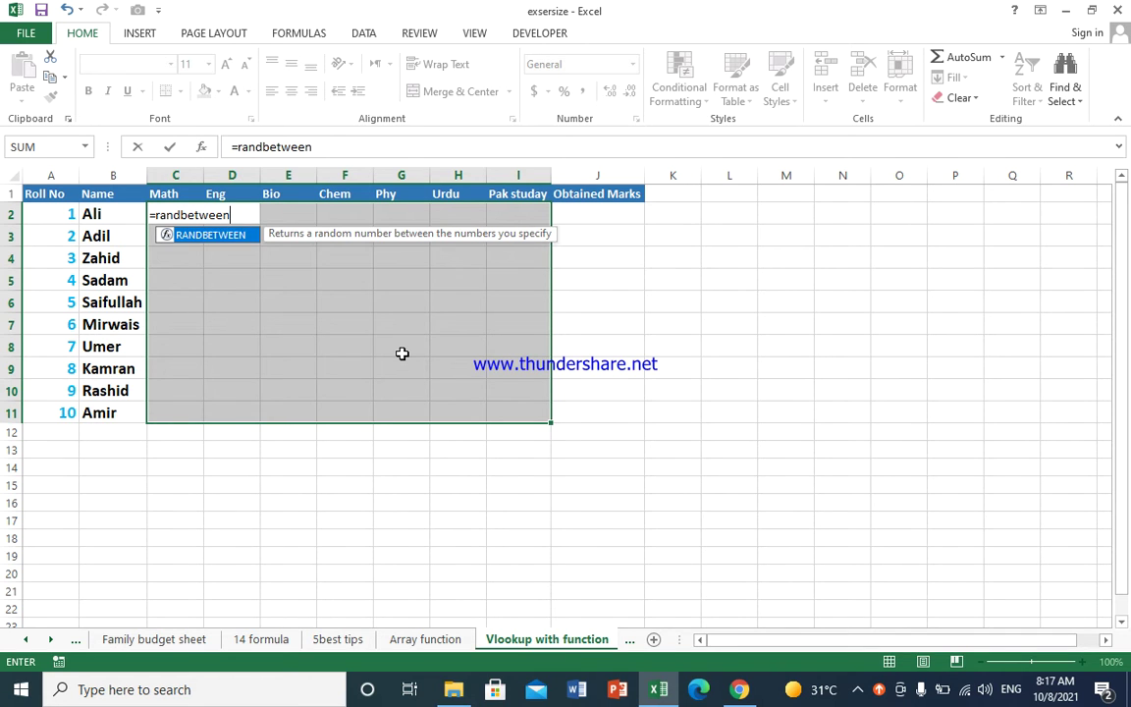
{"action": "type", "text": "("}
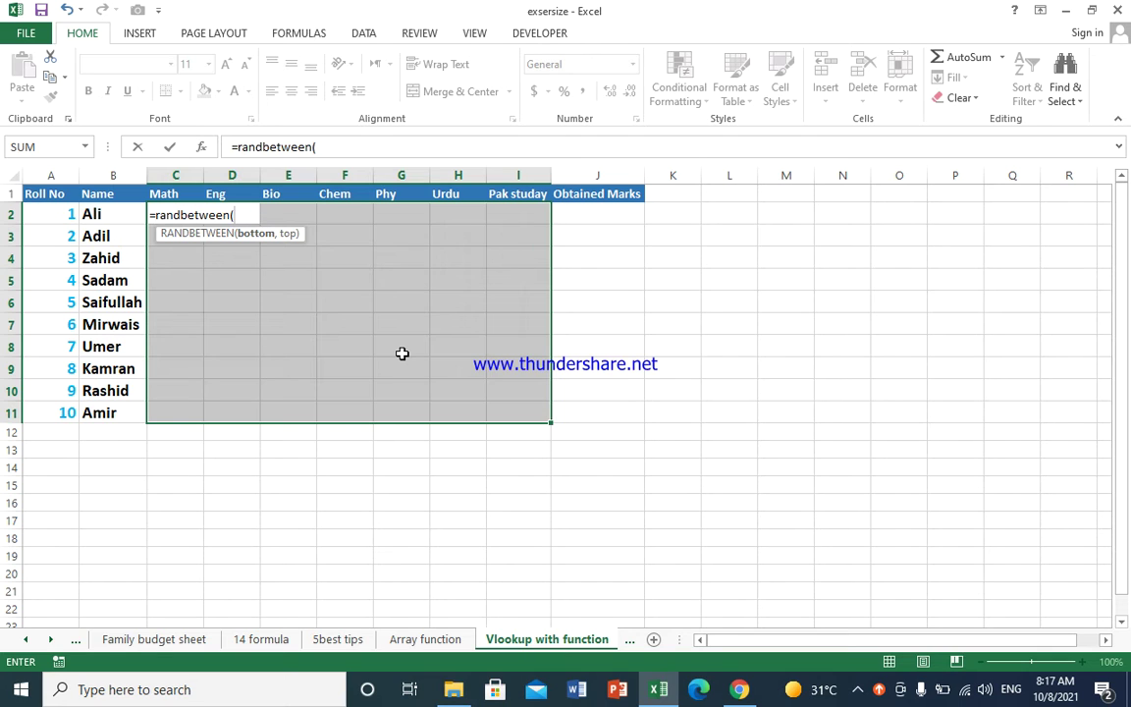
{"action": "type", "text": "40"}
{"action": "type", "text": ",1"}
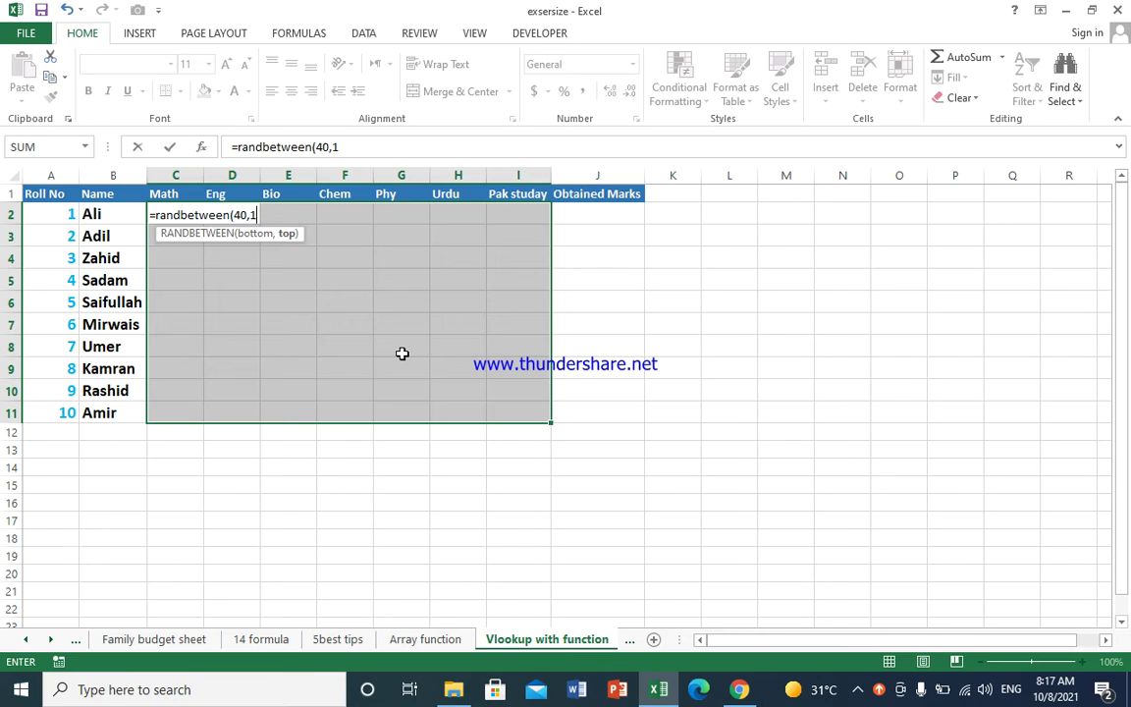
{"action": "type", "text": "00"}
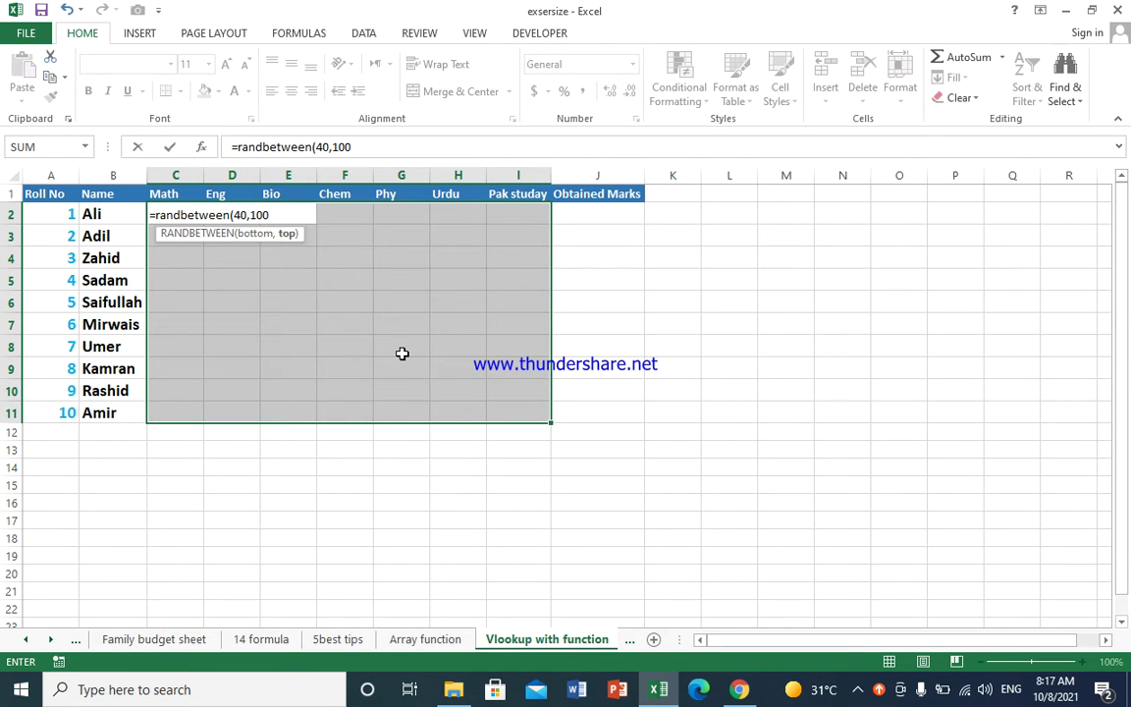
{"action": "type", "text": ")"}
{"action": "key", "text": "Return"}
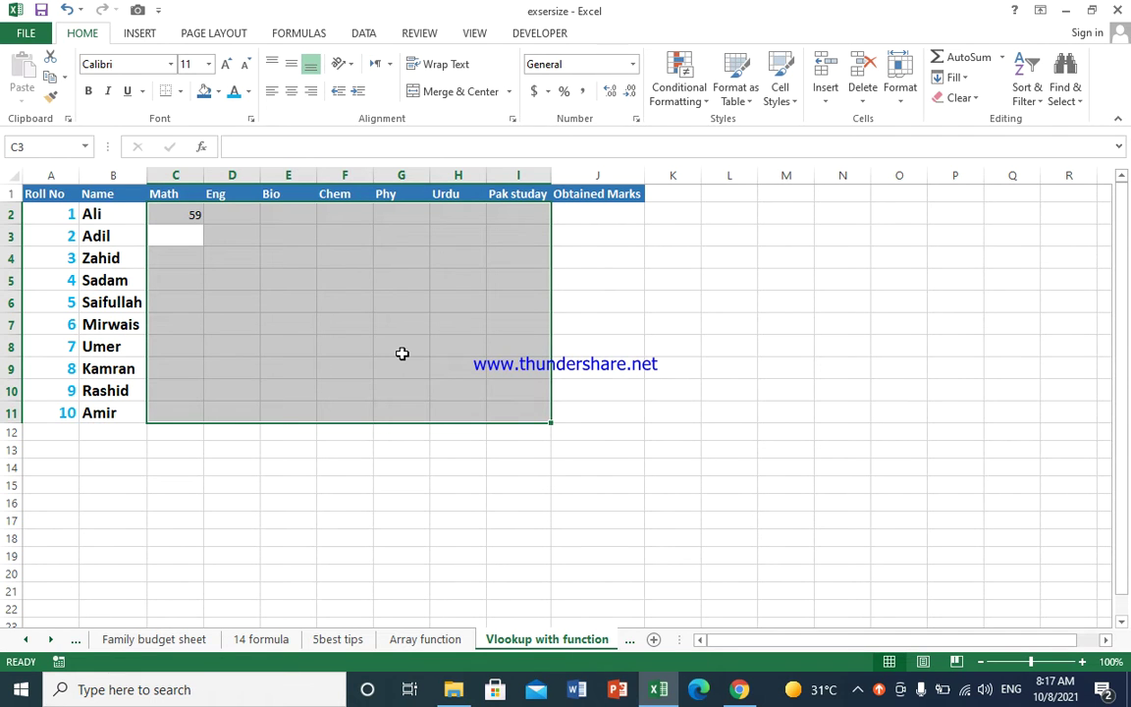
{"action": "key", "text": "Up"}
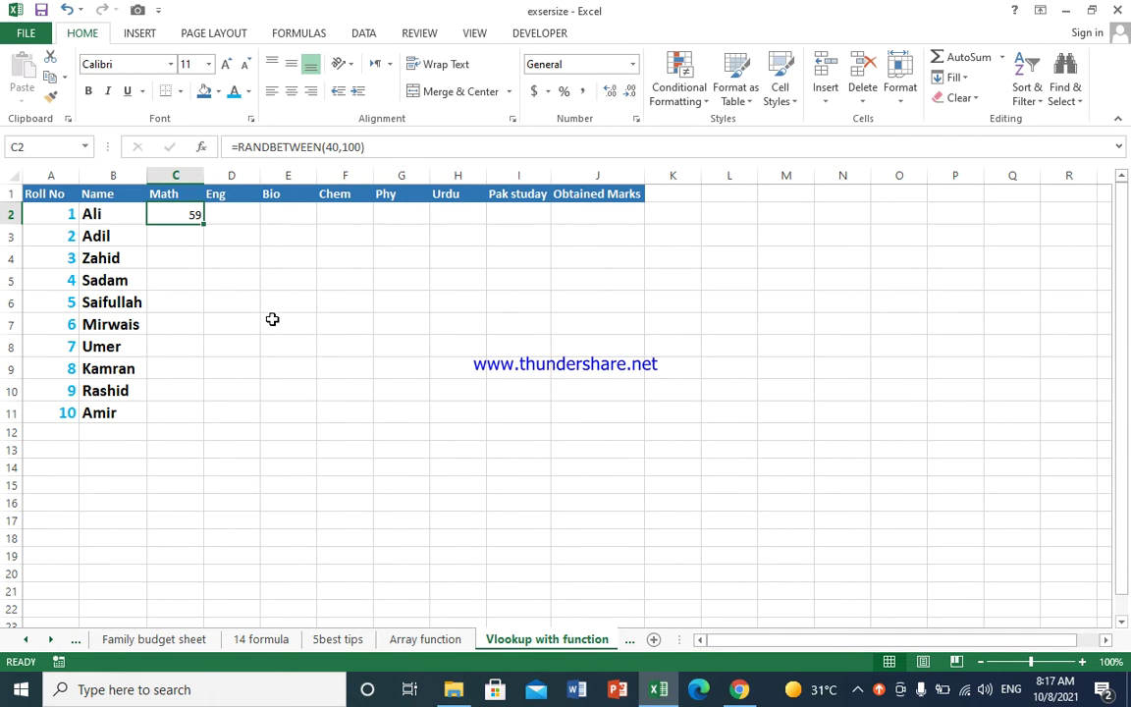
{"action": "double_click", "coordinate": [197, 217]}
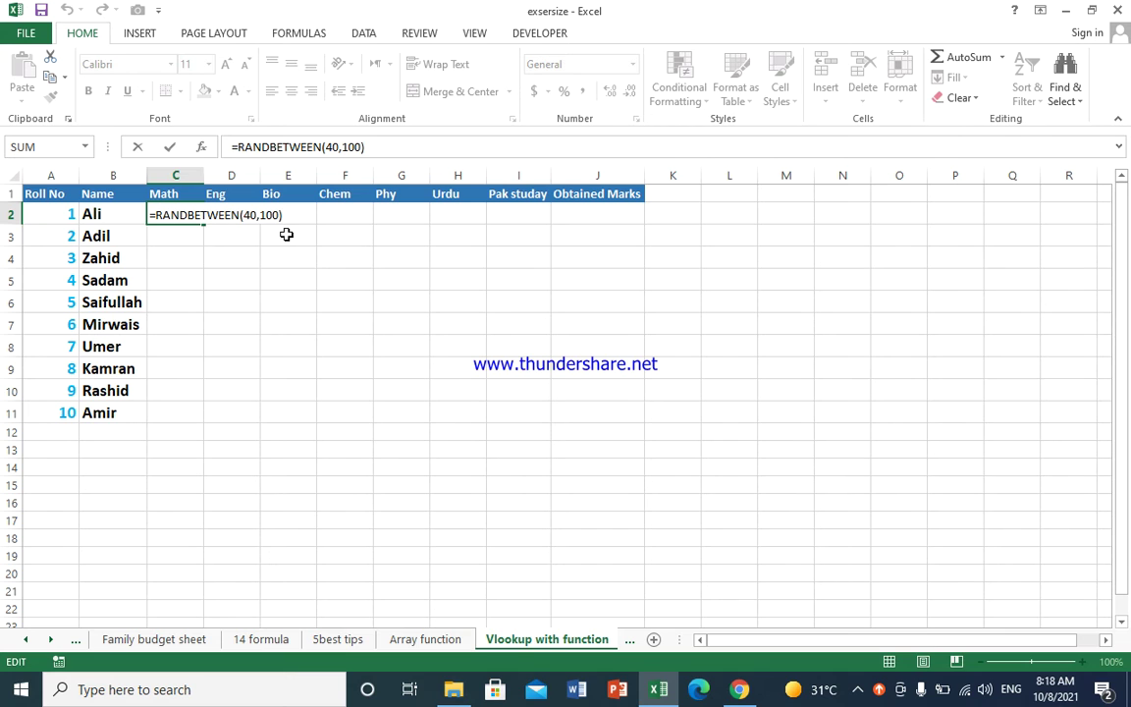
{"action": "key", "text": "BackSpace"}
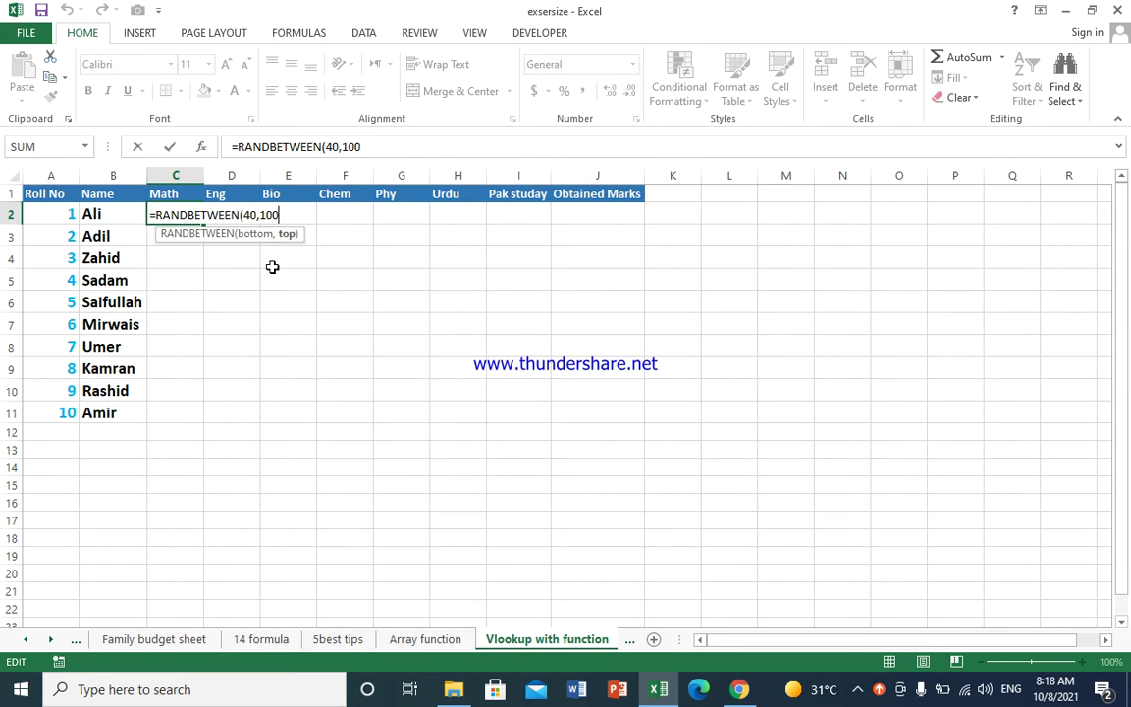
{"action": "key", "text": "BackSpace"}
{"action": "key", "text": "BackSpace"}
{"action": "key", "text": "BackSpace"}
{"action": "key", "text": "BackSpace"}
{"action": "key", "text": "BackSpace"}
{"action": "left_click", "coordinate": [172, 218]}
{"action": "key", "text": "Return"}
{"action": "mouse_move", "coordinate": [171, 218]}
{"action": "left_mouse_down"}
{"action": "mouse_move", "coordinate": [404, 400]}
{"action": "mouse_move", "coordinate": [521, 397]}
{"action": "left_mouse_up"}
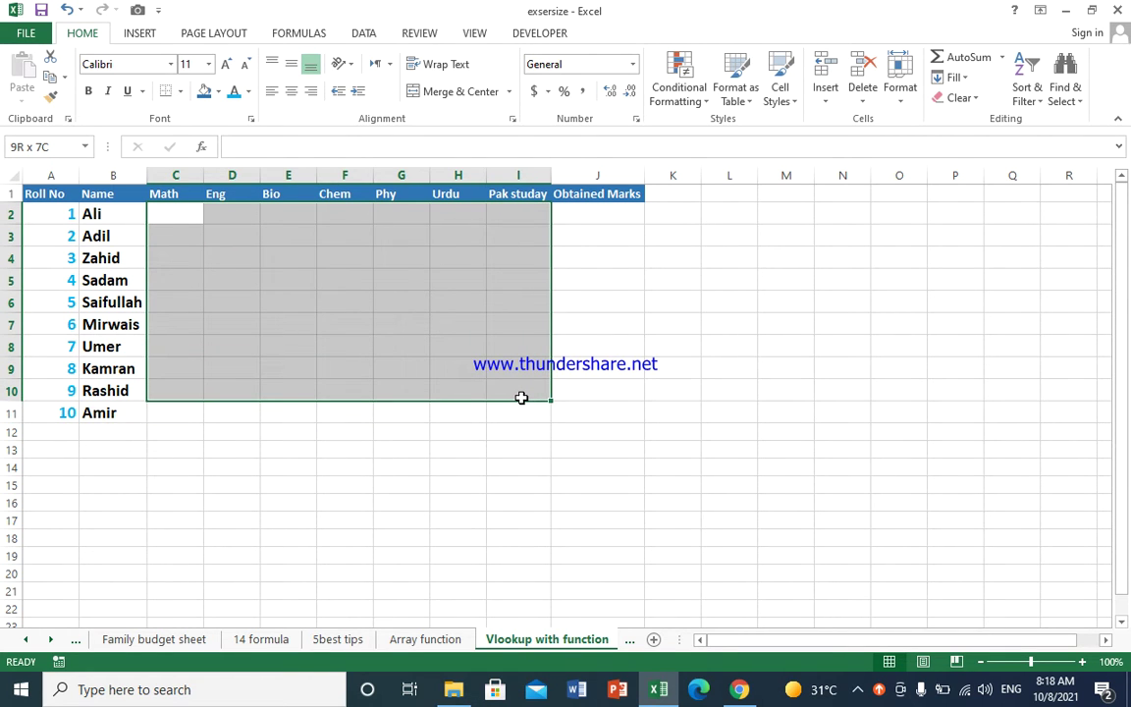
Step: Fill C2:I11 with =RANDBETWEEN(40,100) so all ten students get random marks
{"action": "left_click_drag", "start_coordinate": [522, 398], "coordinate": [515, 407]}
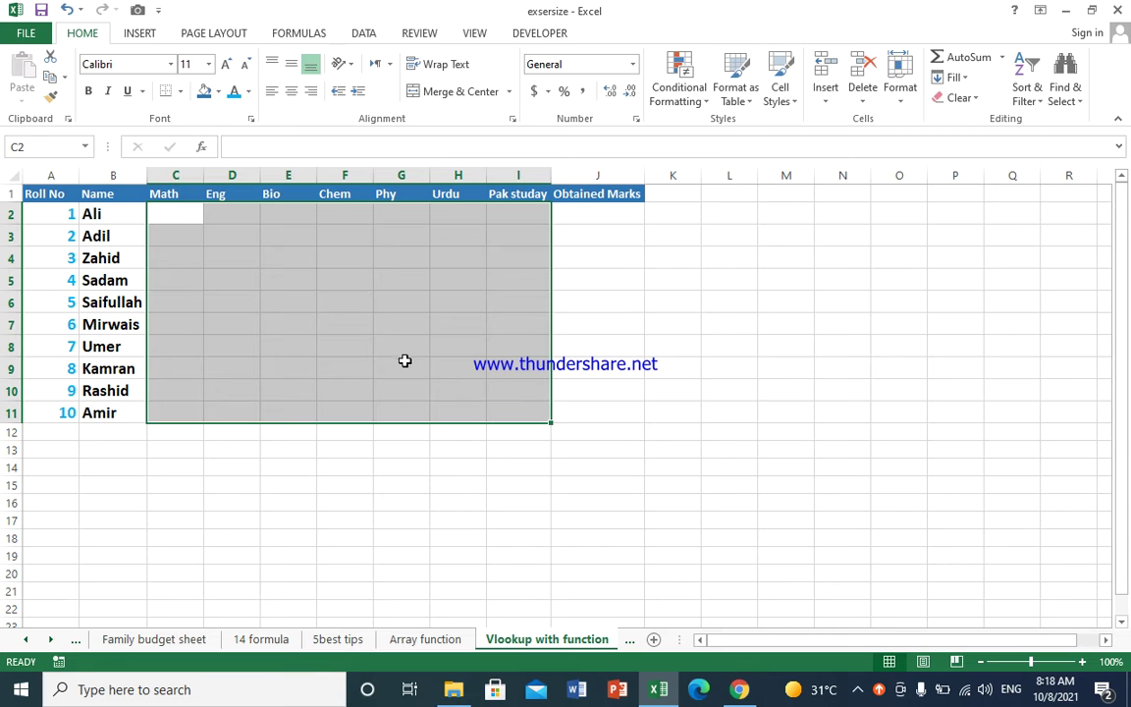
{"action": "type", "text": "="}
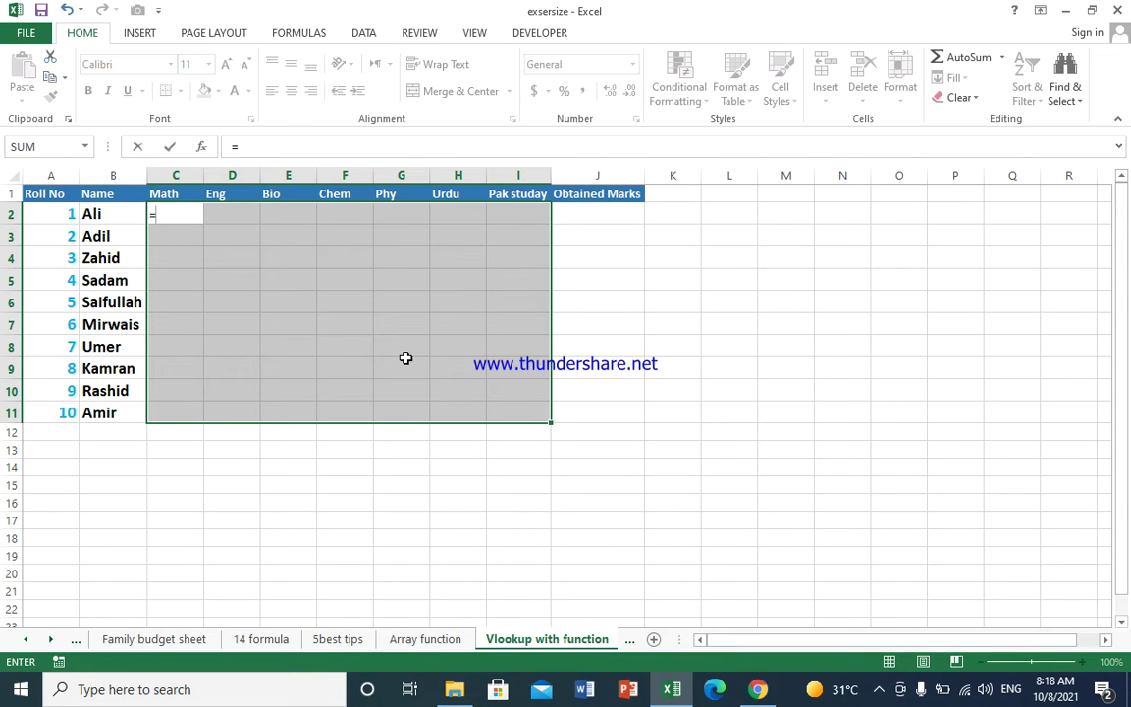
{"action": "type", "text": "rand"}
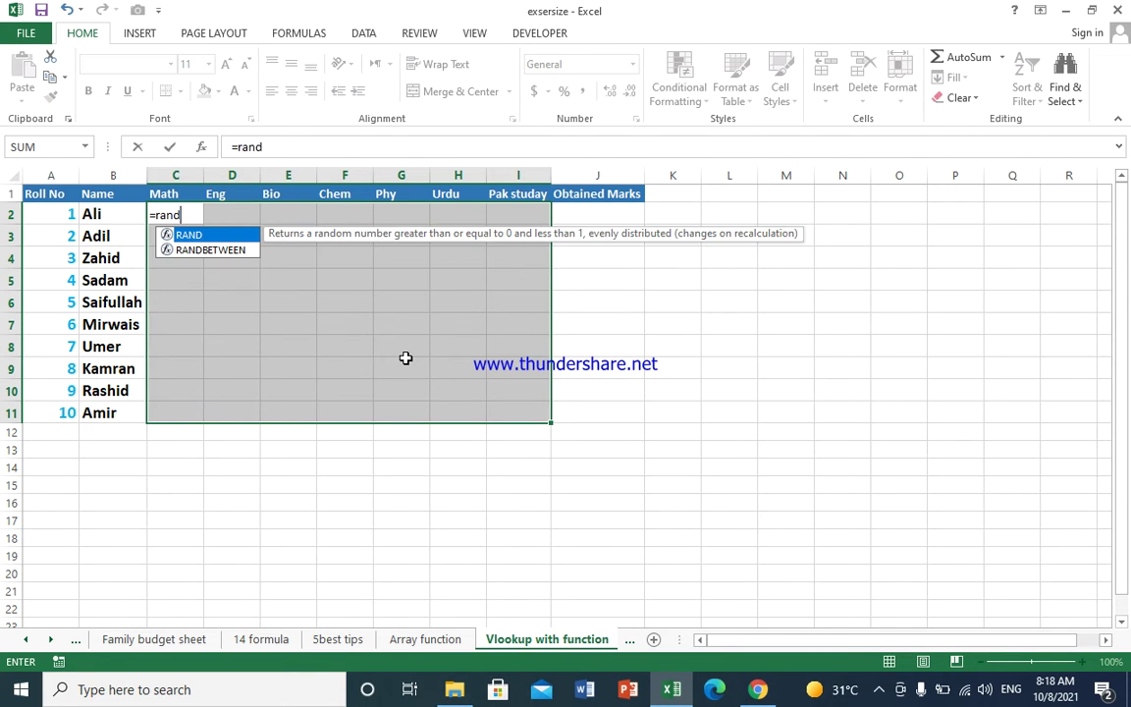
{"action": "type", "text": "be"}
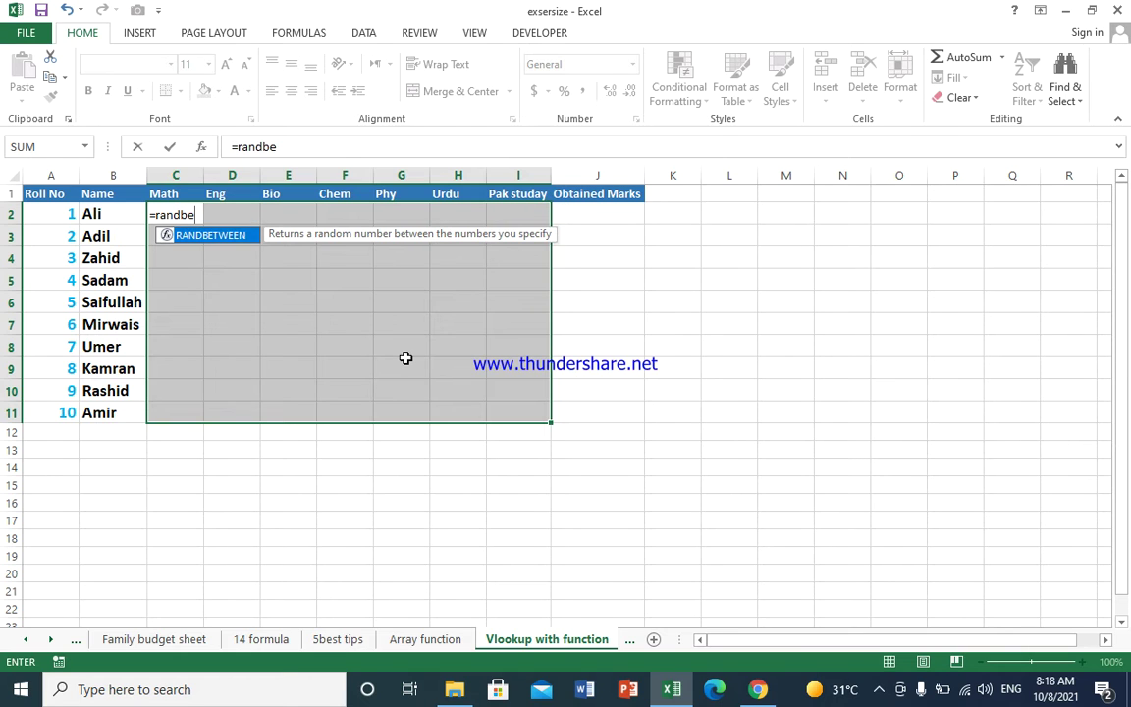
{"action": "type", "text": "tween"}
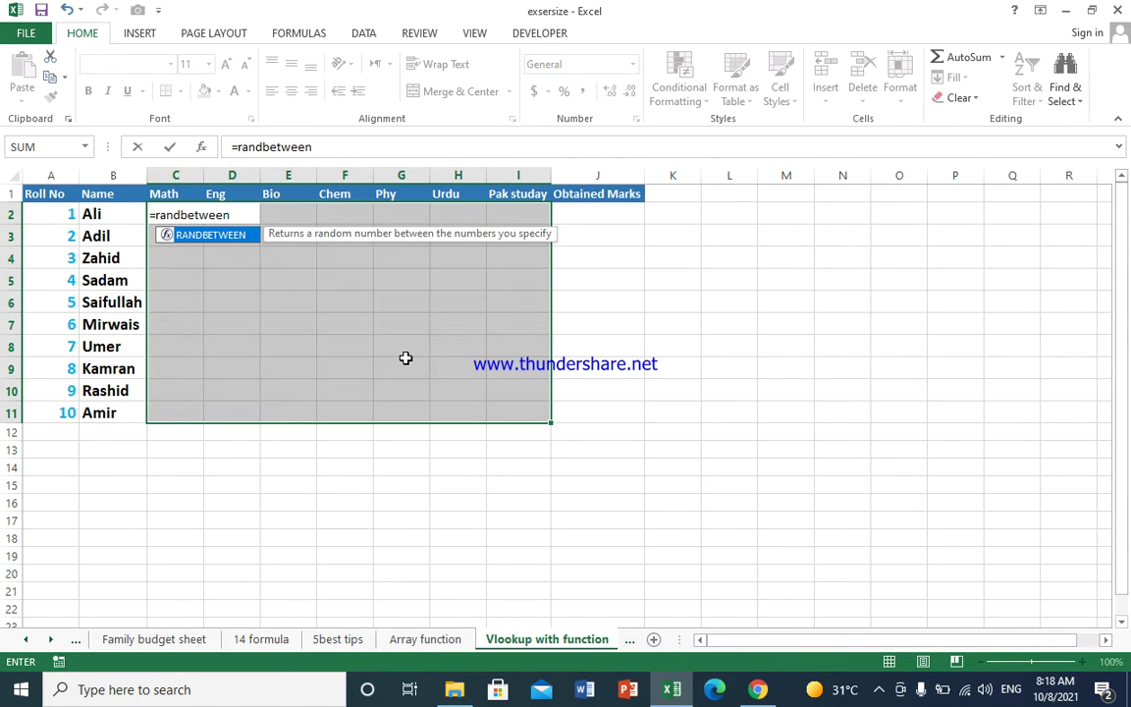
{"action": "type", "text": "("}
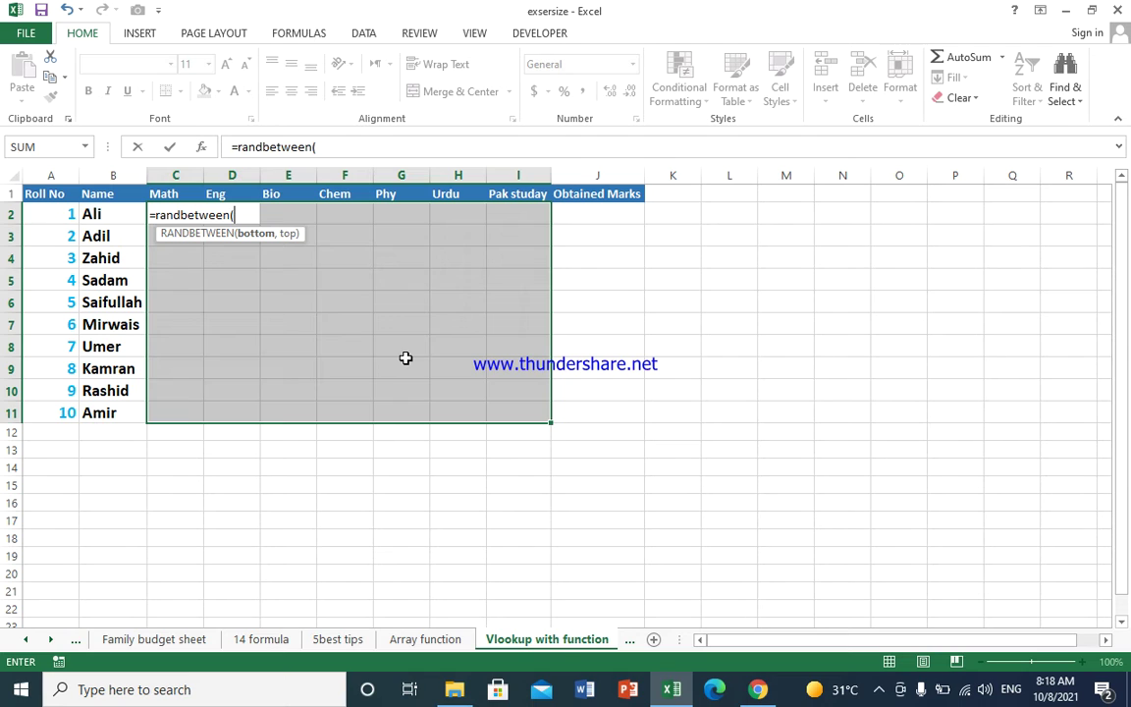
{"action": "type", "text": "40,100"}
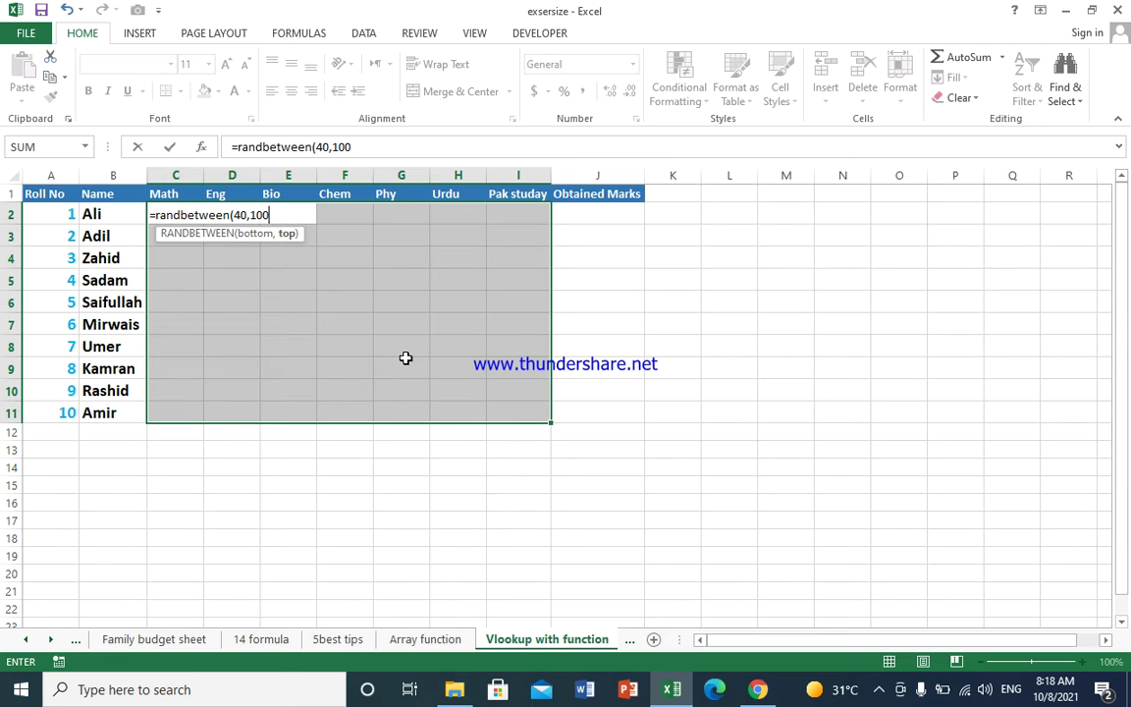
{"action": "type", "text": ")"}
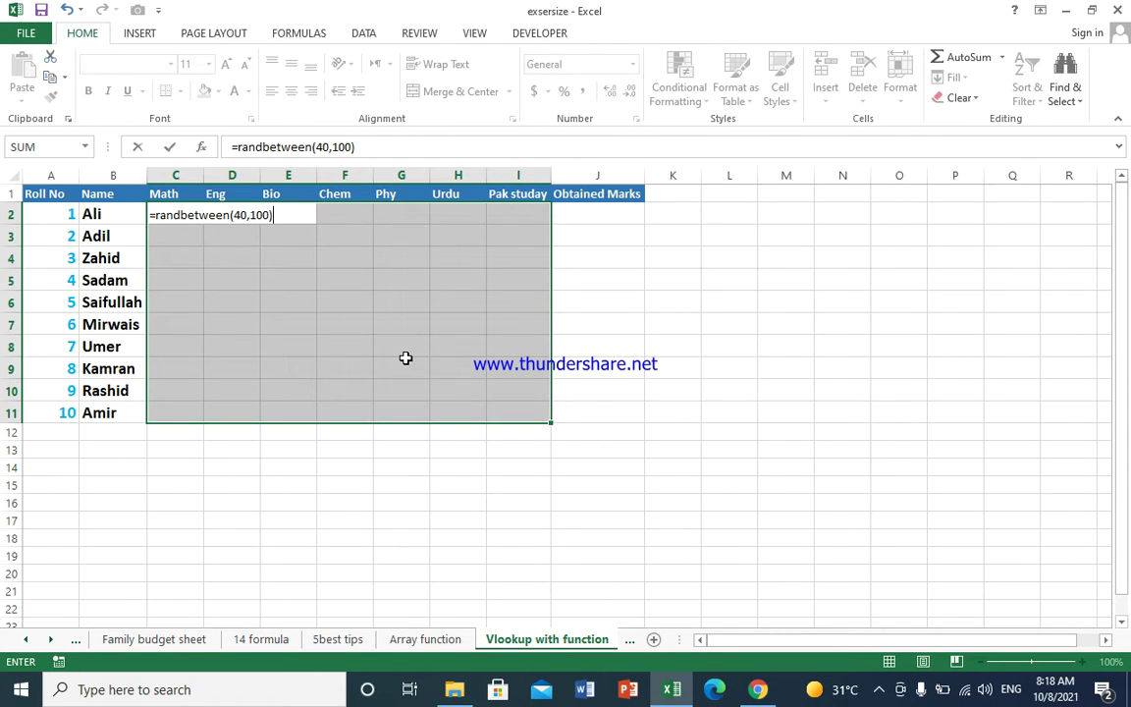
{"action": "key", "text": "ctrl+Return"}
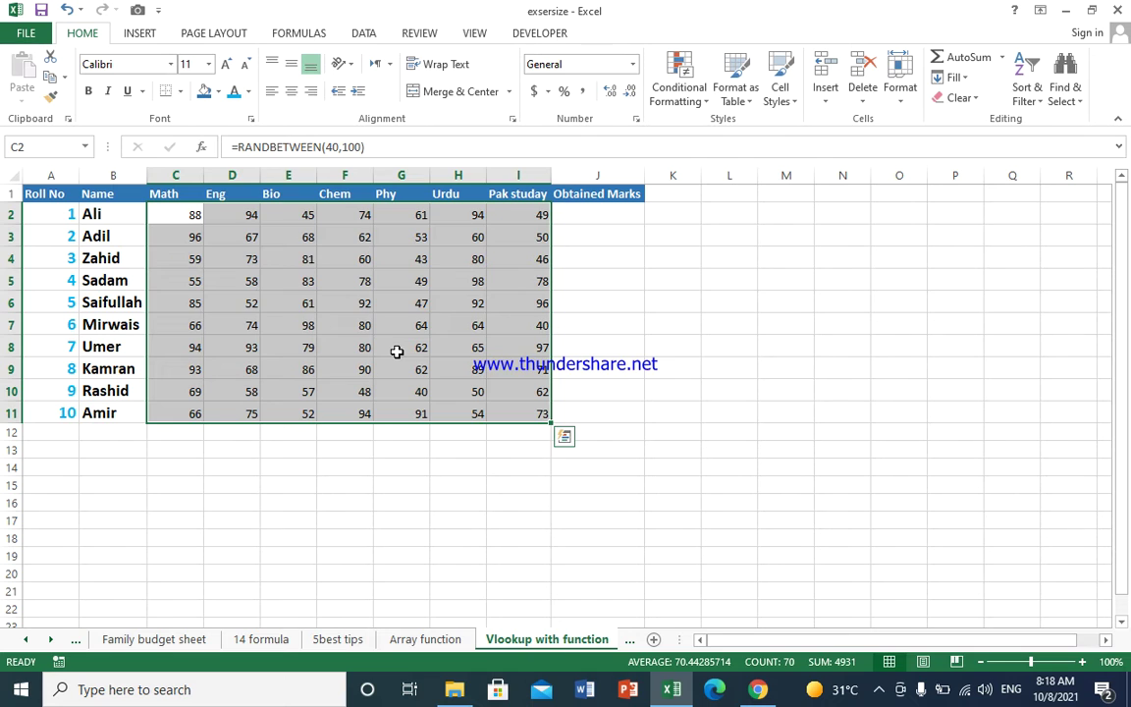
{"action": "left_click", "coordinate": [399, 349]}
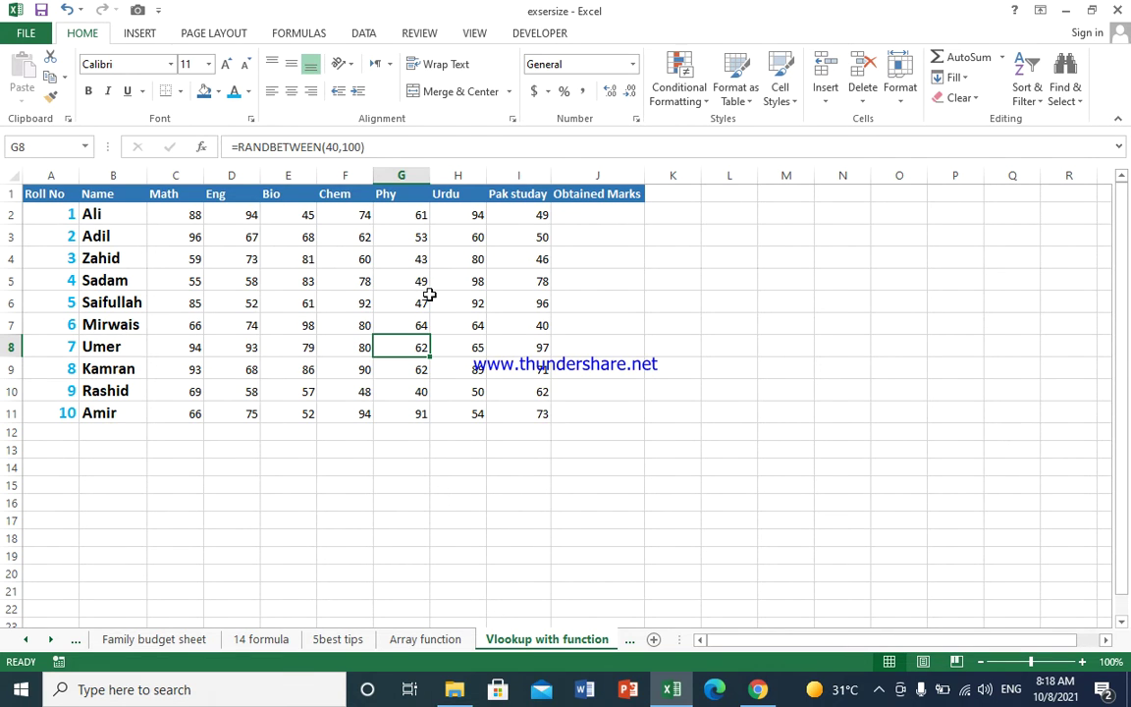
Step: Overwrite the Pak studay mark in I3 with a fixed 51, then reselect the marks C2:I11
{"action": "left_click", "coordinate": [427, 298]}
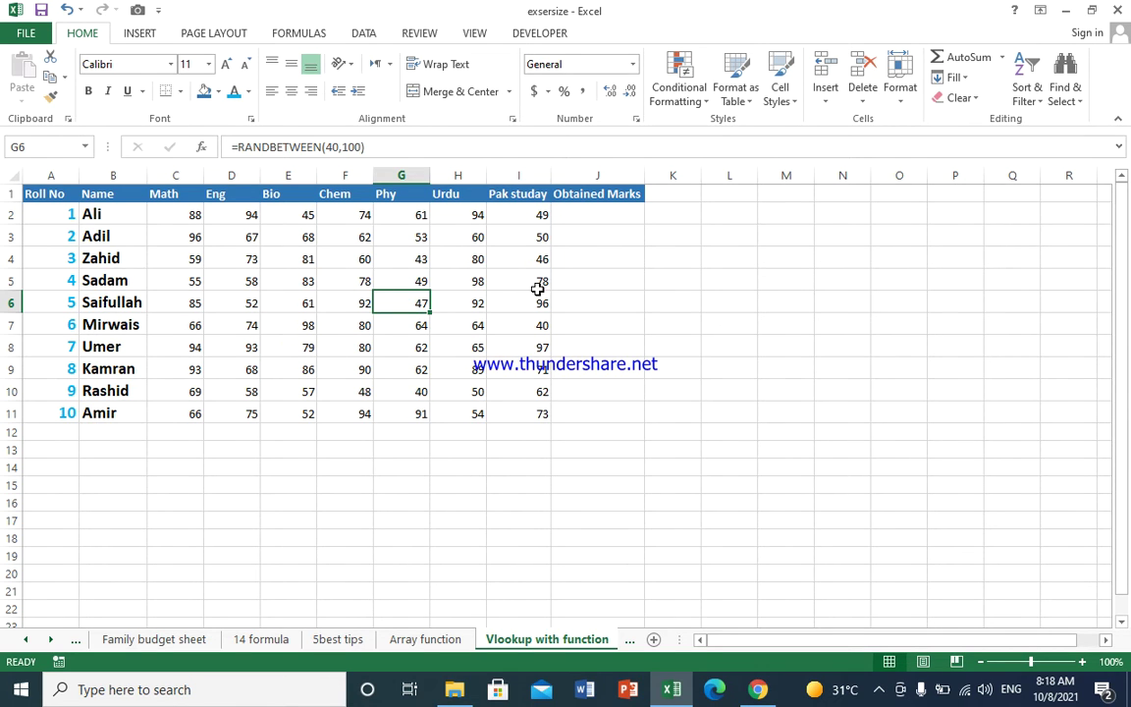
{"action": "left_click", "coordinate": [532, 234]}
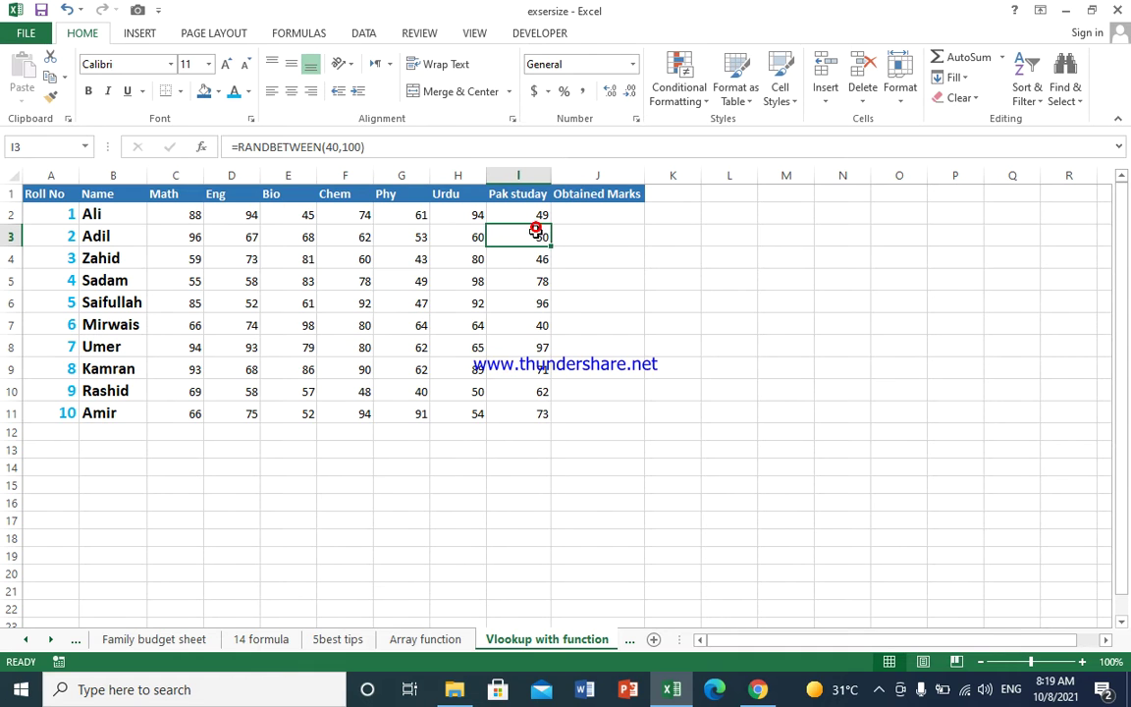
{"action": "type", "text": "51"}
{"action": "key", "text": "Return"}
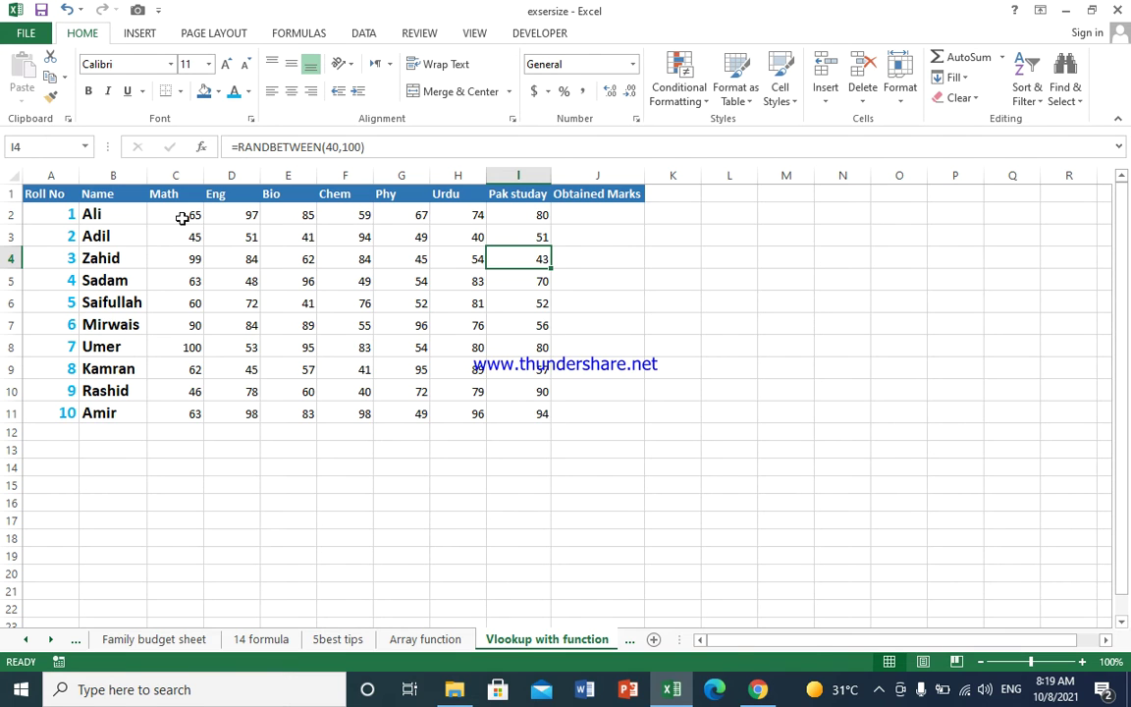
{"action": "left_click_drag", "start_coordinate": [183, 217], "coordinate": [501, 413]}
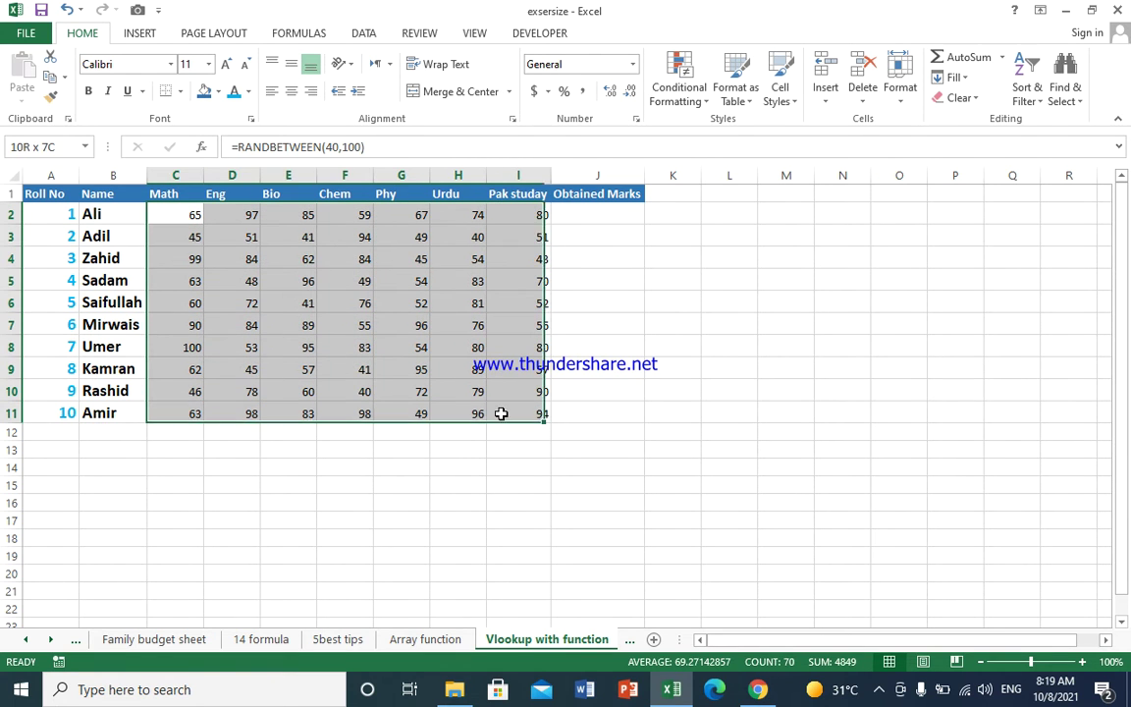
Step: Copy C2:I11 and paste it back over itself as plain values so the marks stop recalculating
{"action": "left_click", "coordinate": [64, 76]}
{"action": "left_click", "coordinate": [78, 99]}
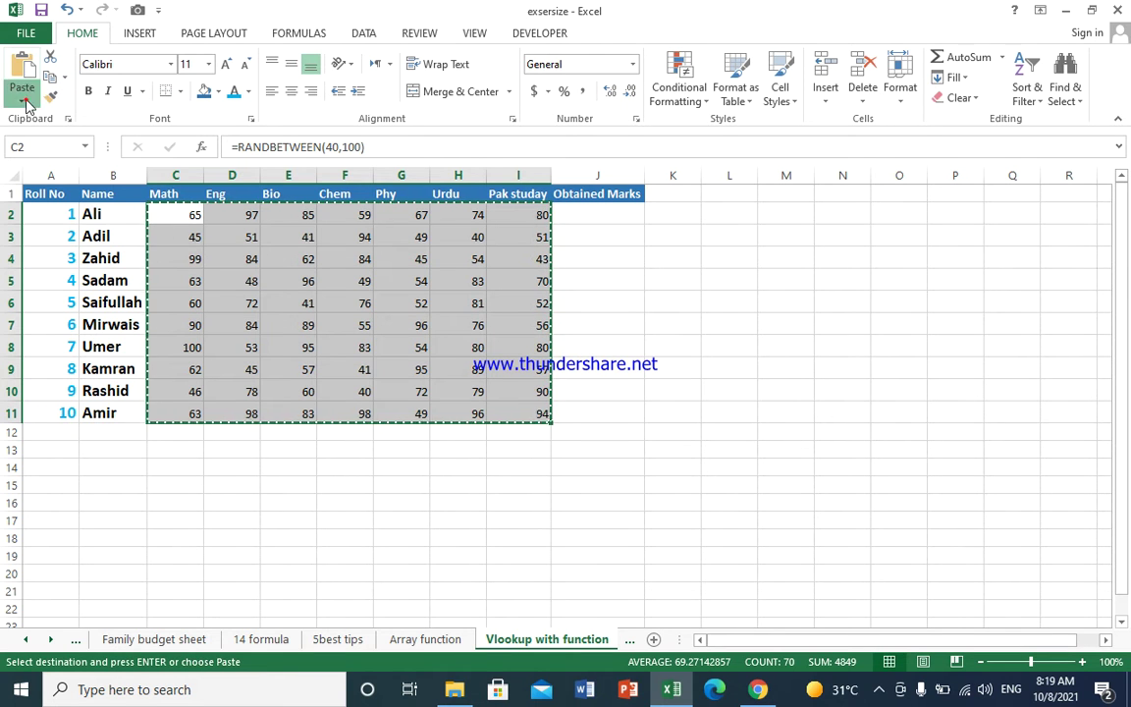
{"action": "left_click", "coordinate": [26, 103]}
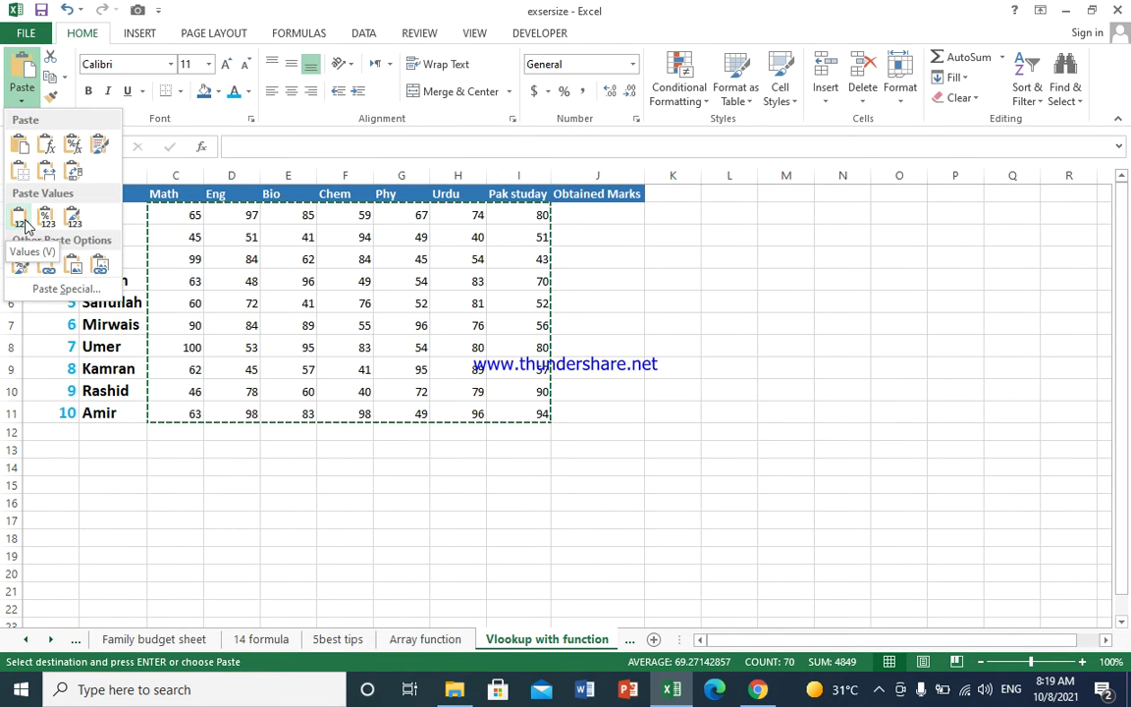
{"action": "left_click", "coordinate": [21, 218]}
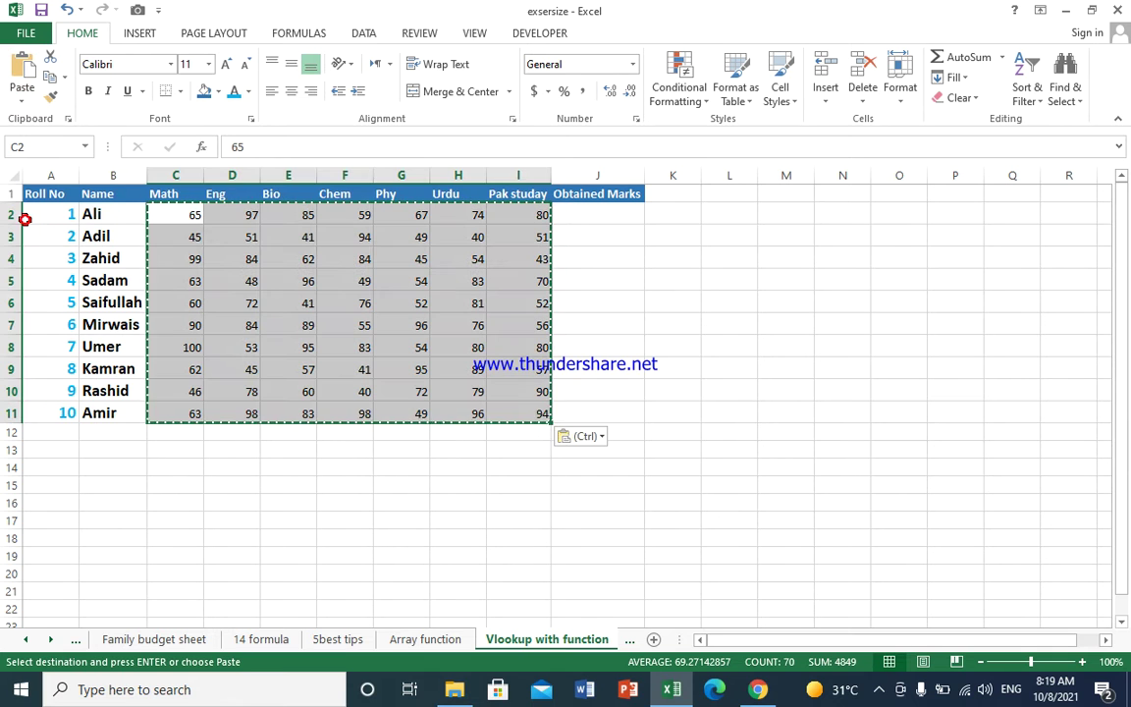
{"action": "left_click", "coordinate": [472, 297]}
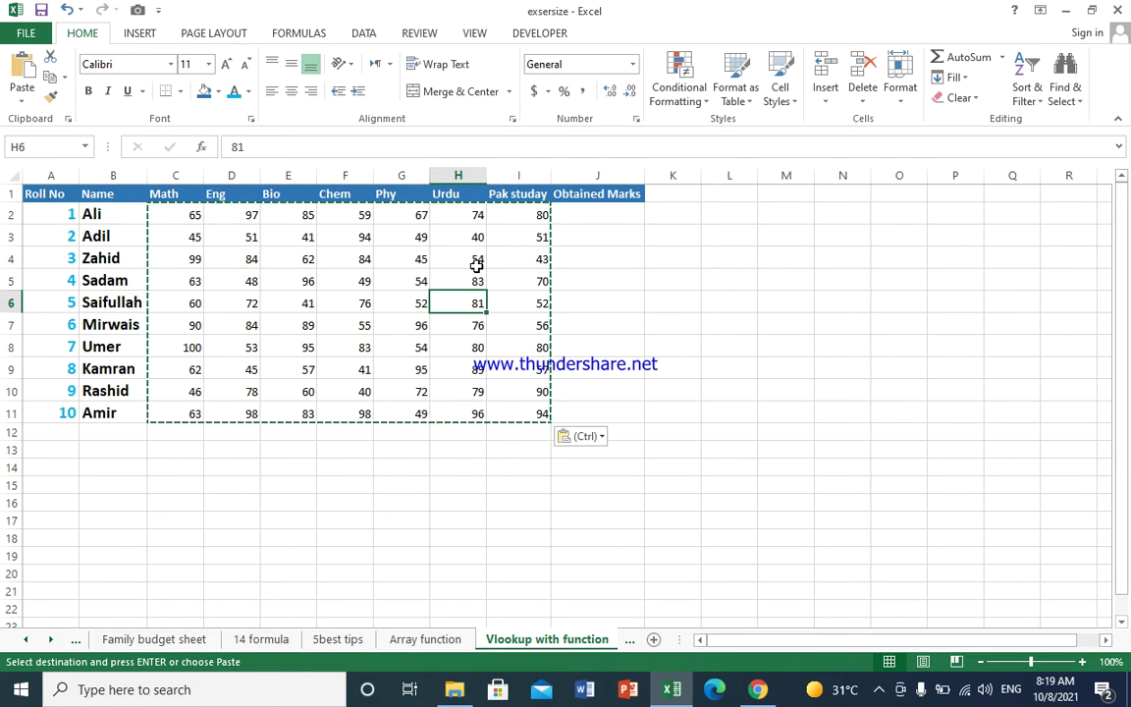
{"action": "left_click", "coordinate": [476, 262]}
{"action": "left_click", "coordinate": [412, 258]}
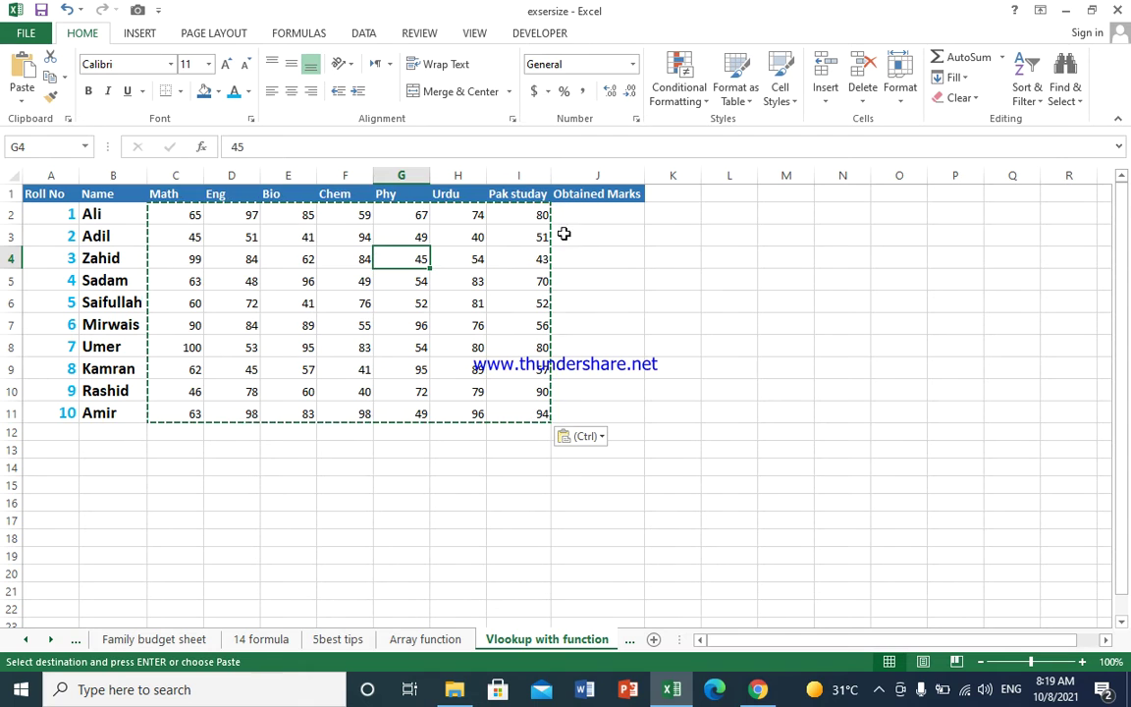
{"action": "left_click", "coordinate": [589, 218]}
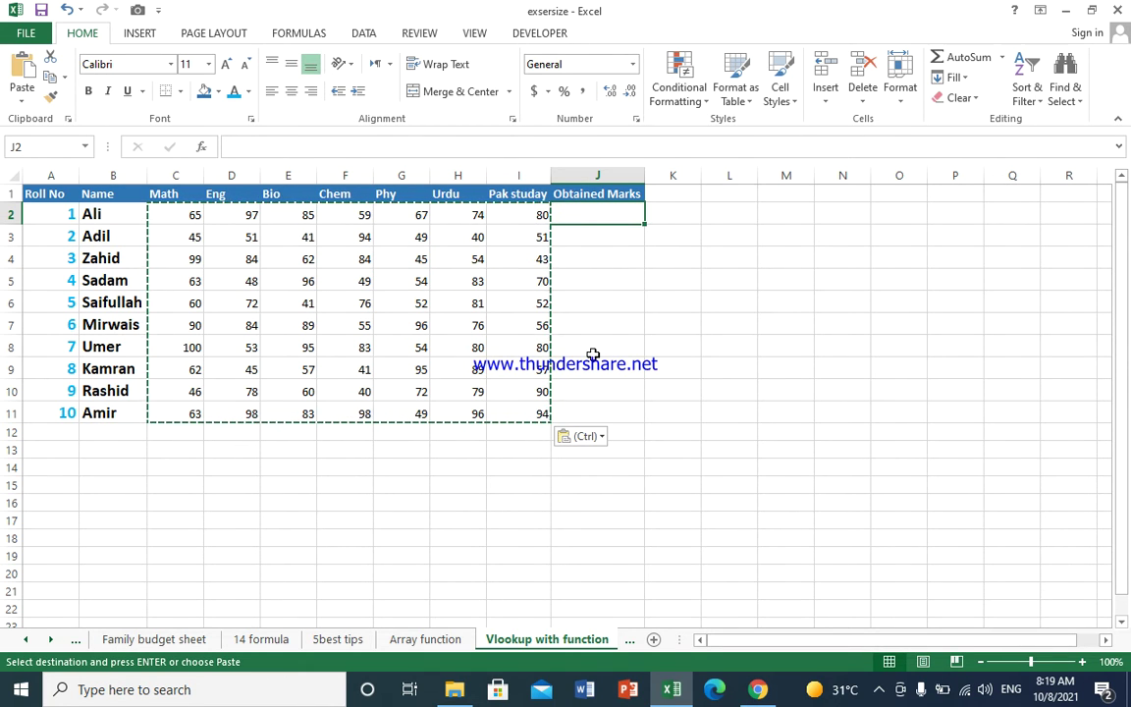
Step: Remove a stray 'd' accidentally entered in J2, leaving the cell empty
{"action": "type", "text": "d"}
{"action": "key", "text": "Return"}
{"action": "key", "text": "Return"}
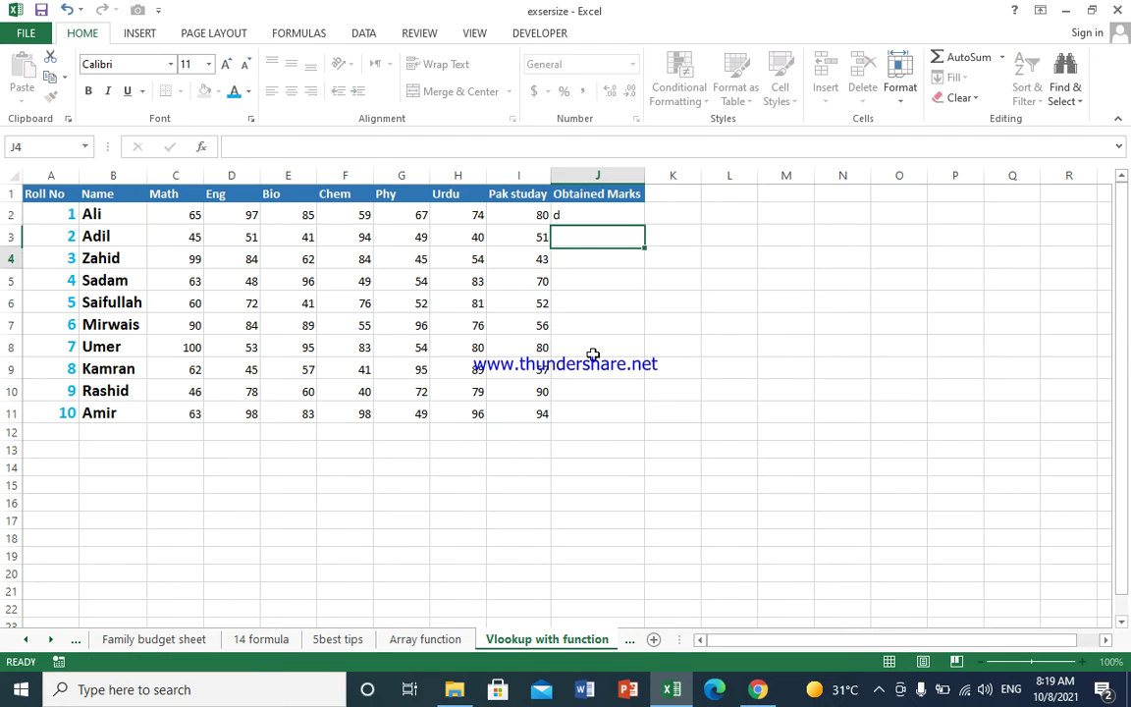
{"action": "key", "text": "Up"}
{"action": "key", "text": "Up"}
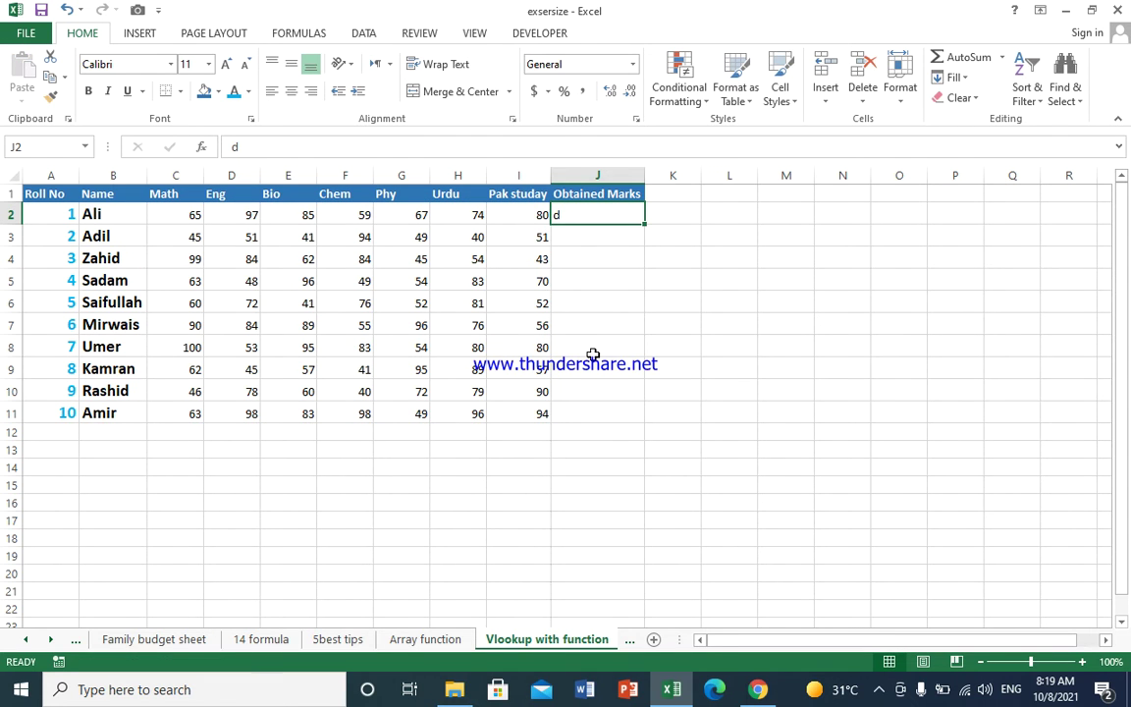
{"action": "key", "text": "BackSpace"}
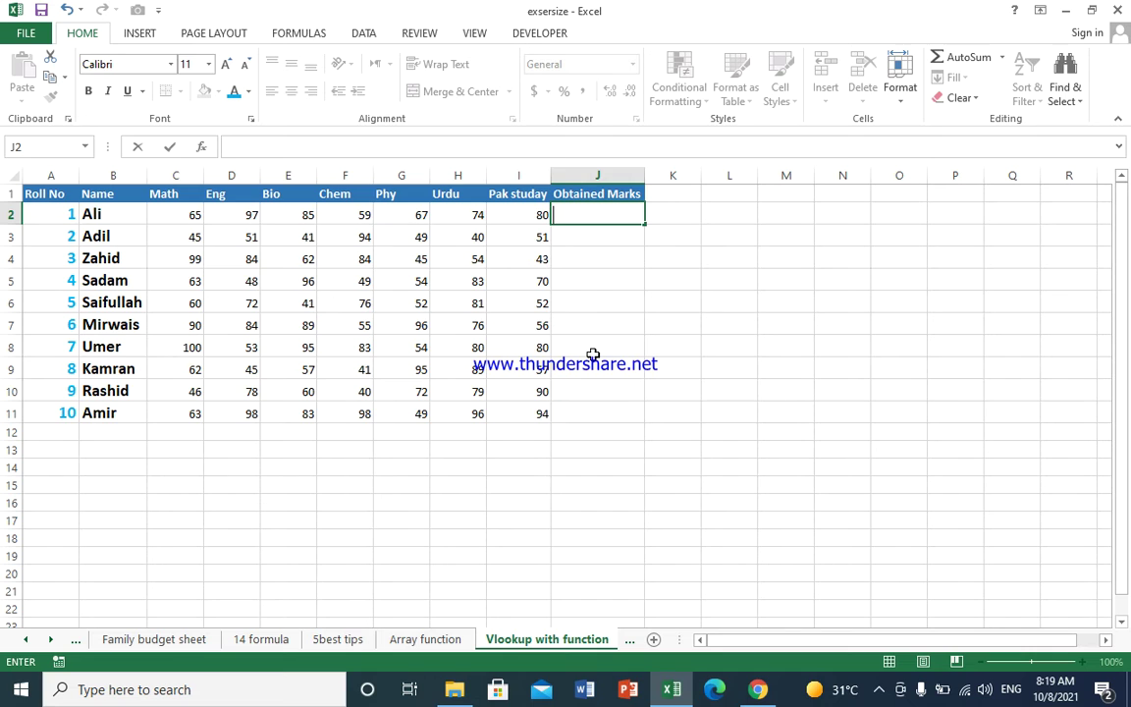
{"action": "key", "text": "Escape"}
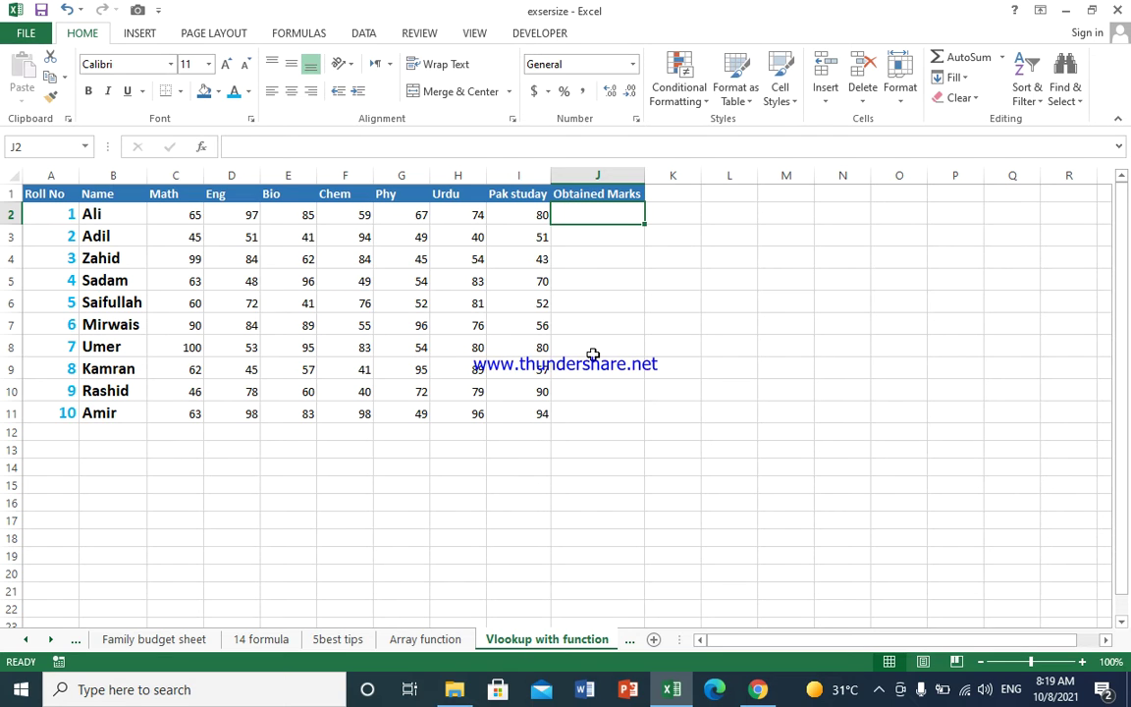
Step: Total Ali's marks in J2 with =SUM(C2:I2), giving 527, and fill it down to J11
{"action": "key", "text": "alt+equal"}
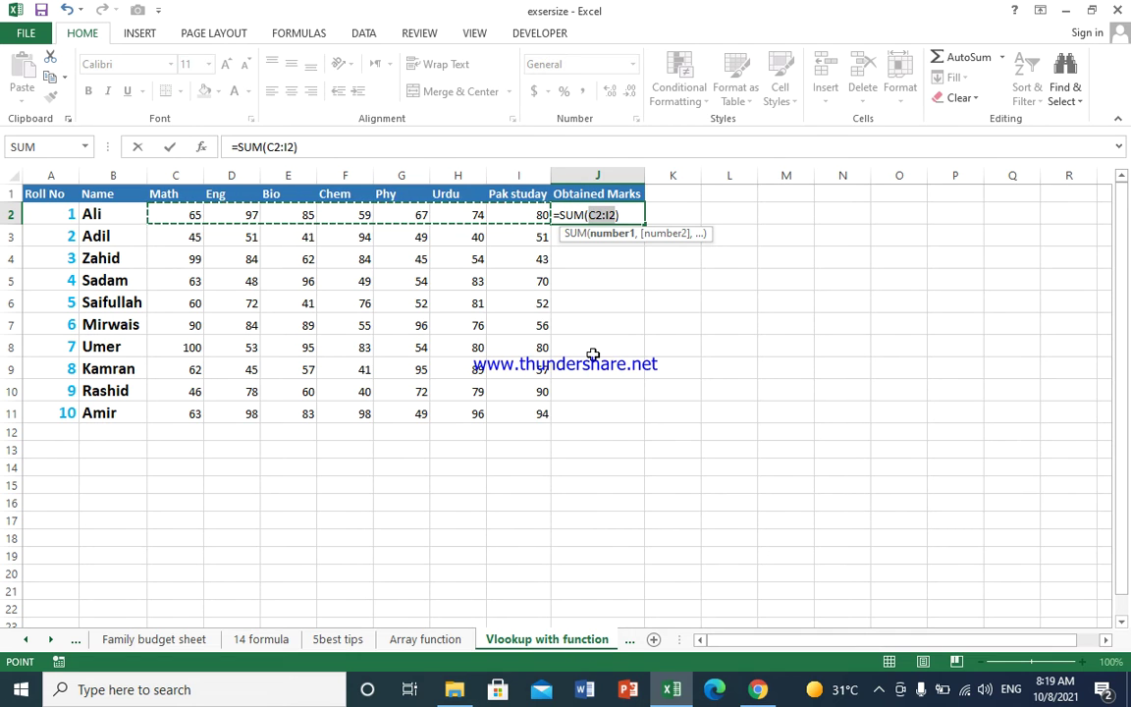
{"action": "key", "text": "Return"}
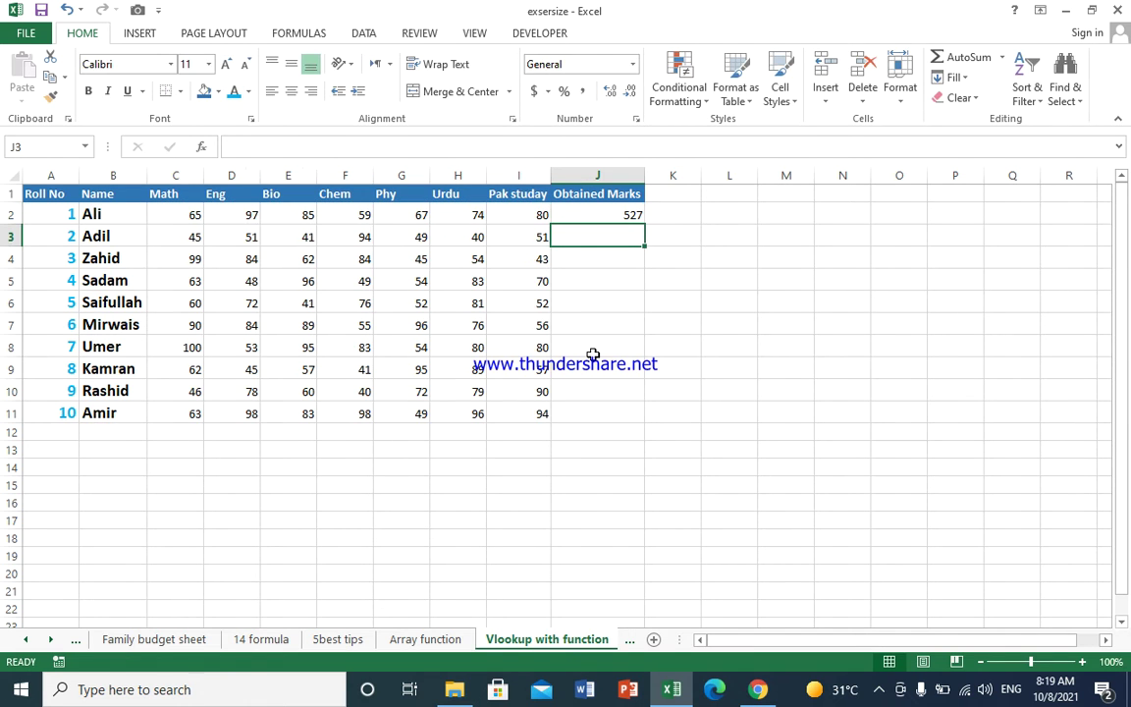
{"action": "left_click", "coordinate": [620, 214]}
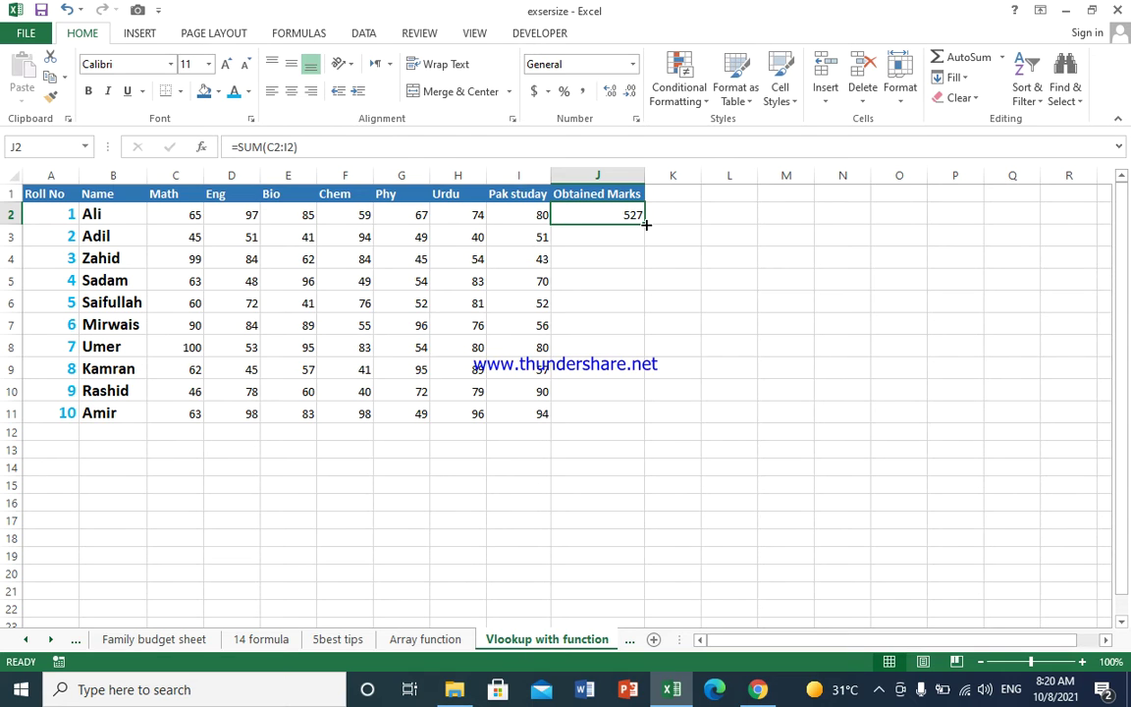
{"action": "left_click_drag", "start_coordinate": [646, 225], "coordinate": [653, 424]}
{"action": "left_click", "coordinate": [629, 259]}
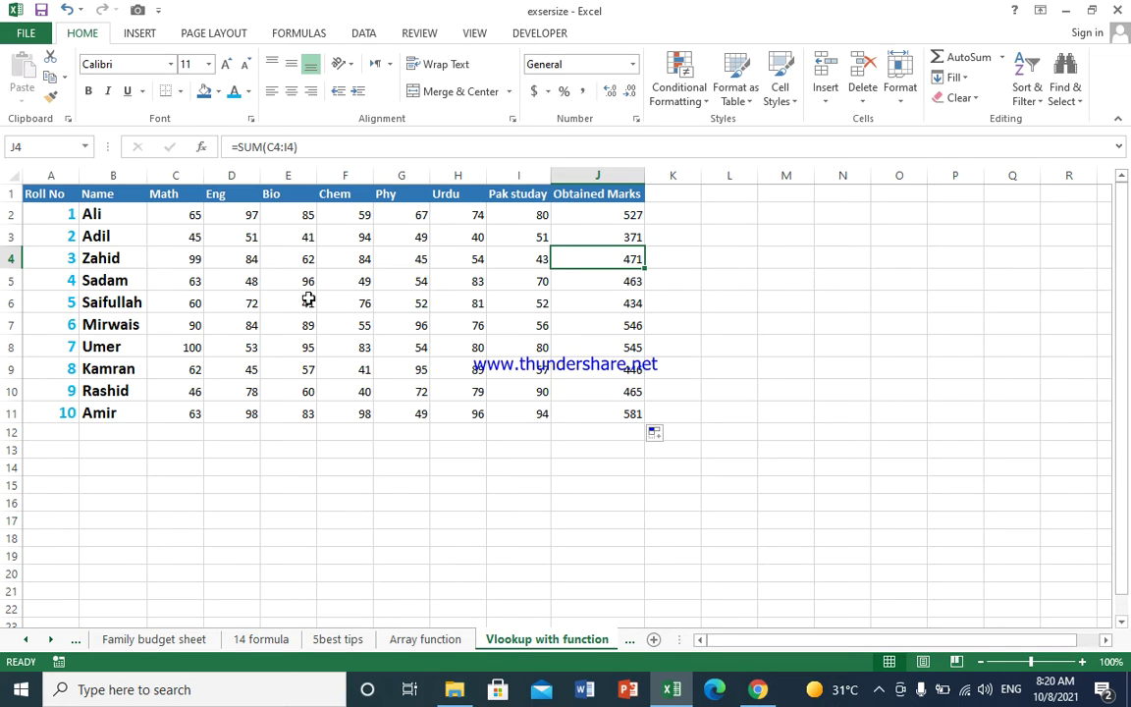
{"action": "left_click", "coordinate": [47, 194]}
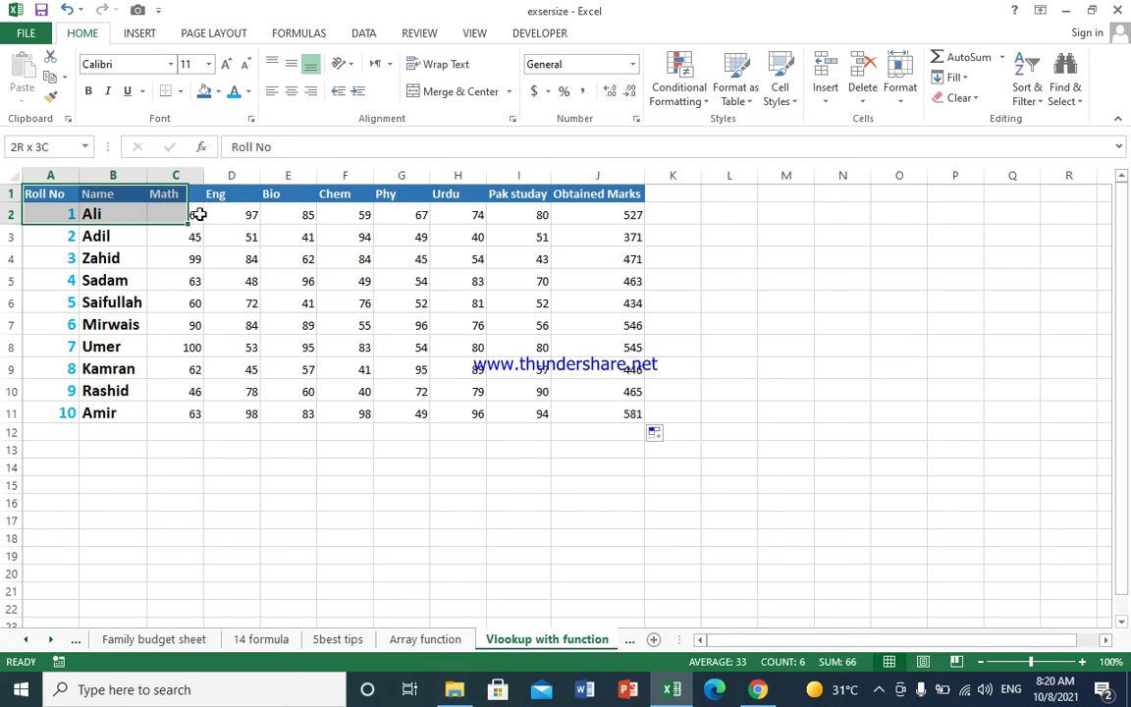
Step: Copy the header row A1:J1 and paste it into row 13 with no borders
{"action": "left_click_drag", "start_coordinate": [79, 199], "coordinate": [599, 193]}
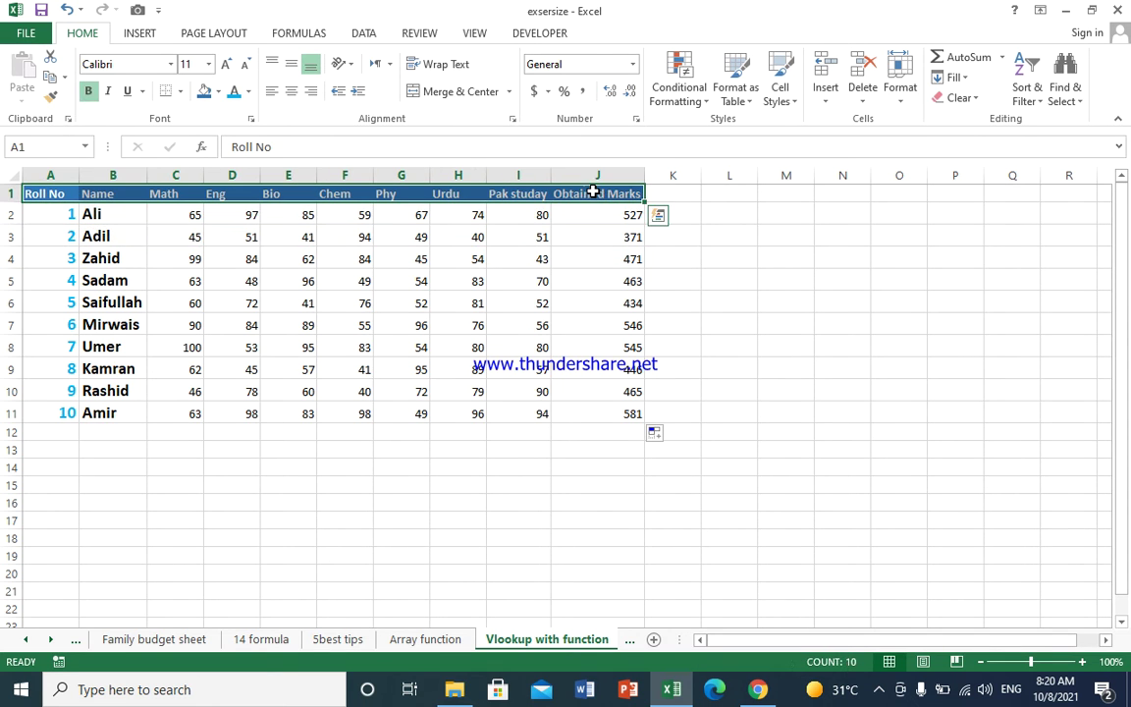
{"action": "key", "text": "ctrl+c"}
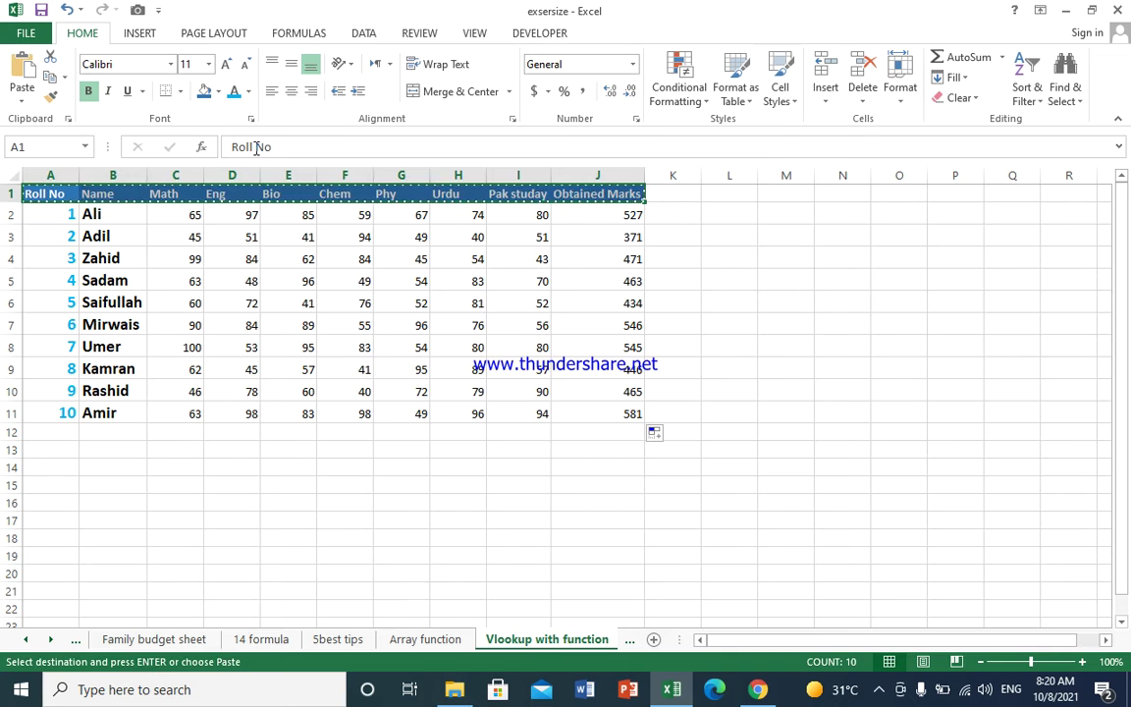
{"action": "left_click", "coordinate": [66, 79]}
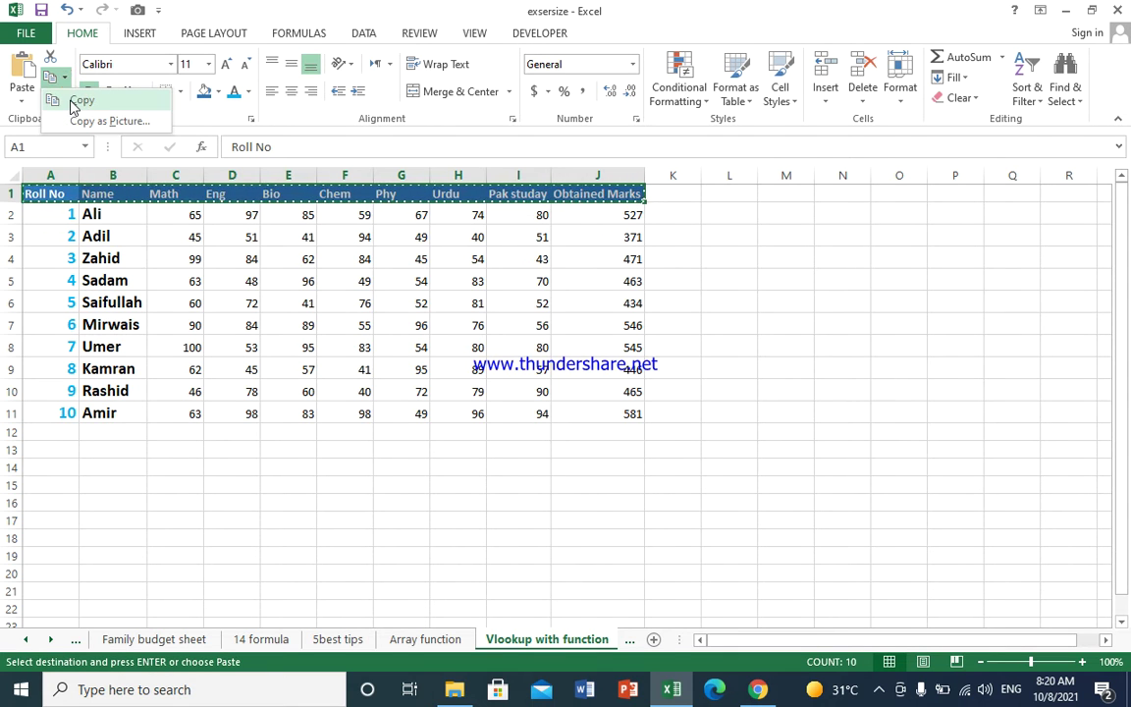
{"action": "left_click", "coordinate": [63, 100]}
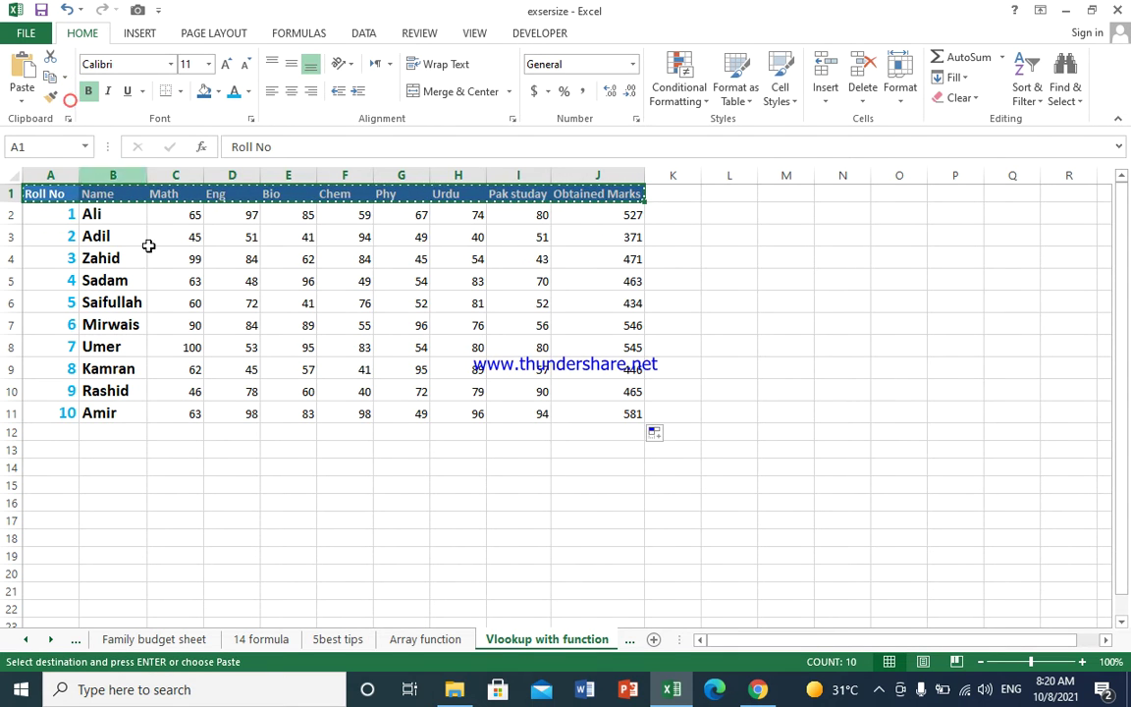
{"action": "left_click", "coordinate": [44, 448]}
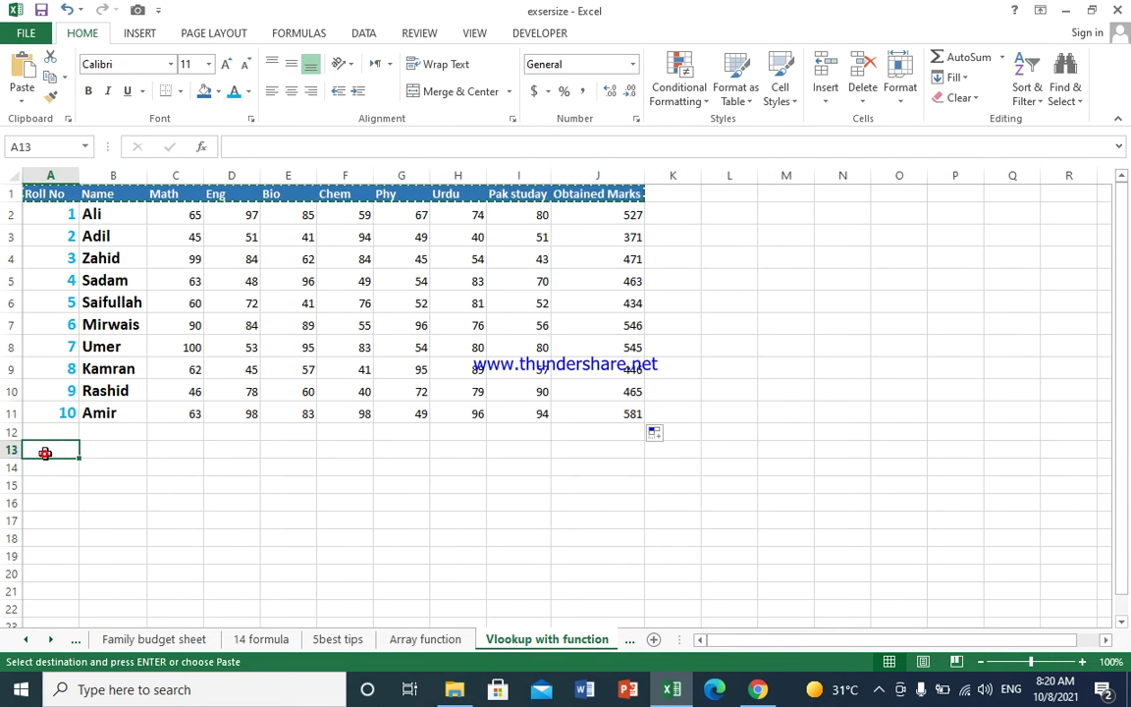
{"action": "left_click", "coordinate": [23, 98]}
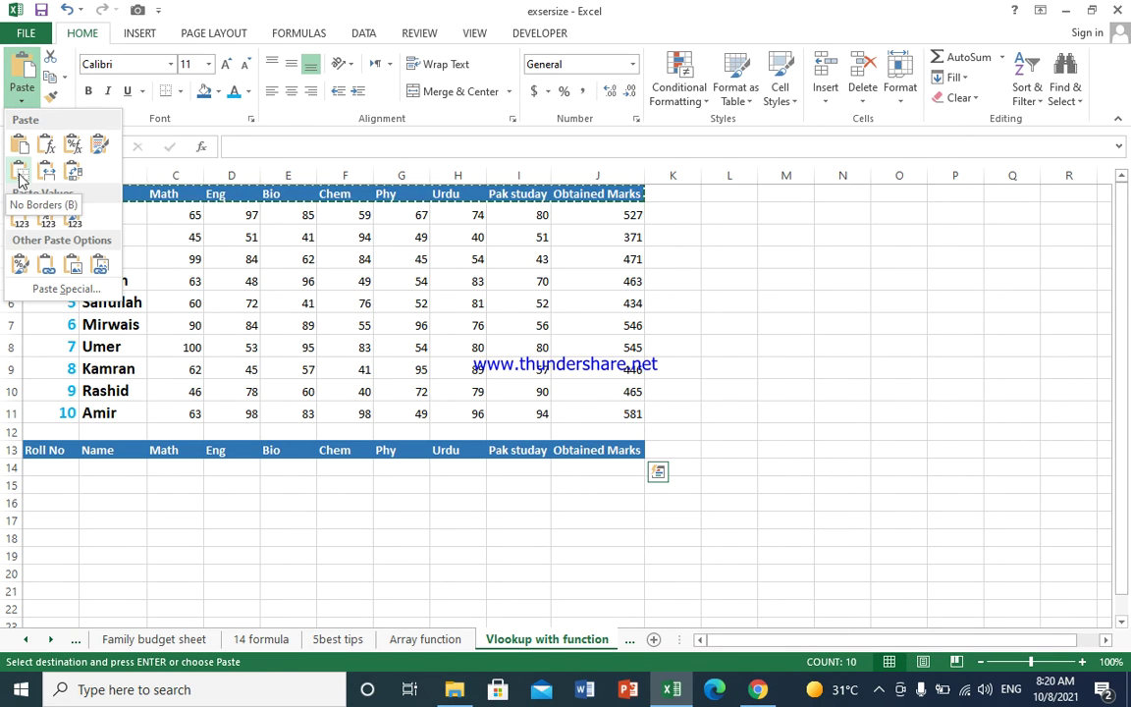
{"action": "left_click", "coordinate": [19, 176]}
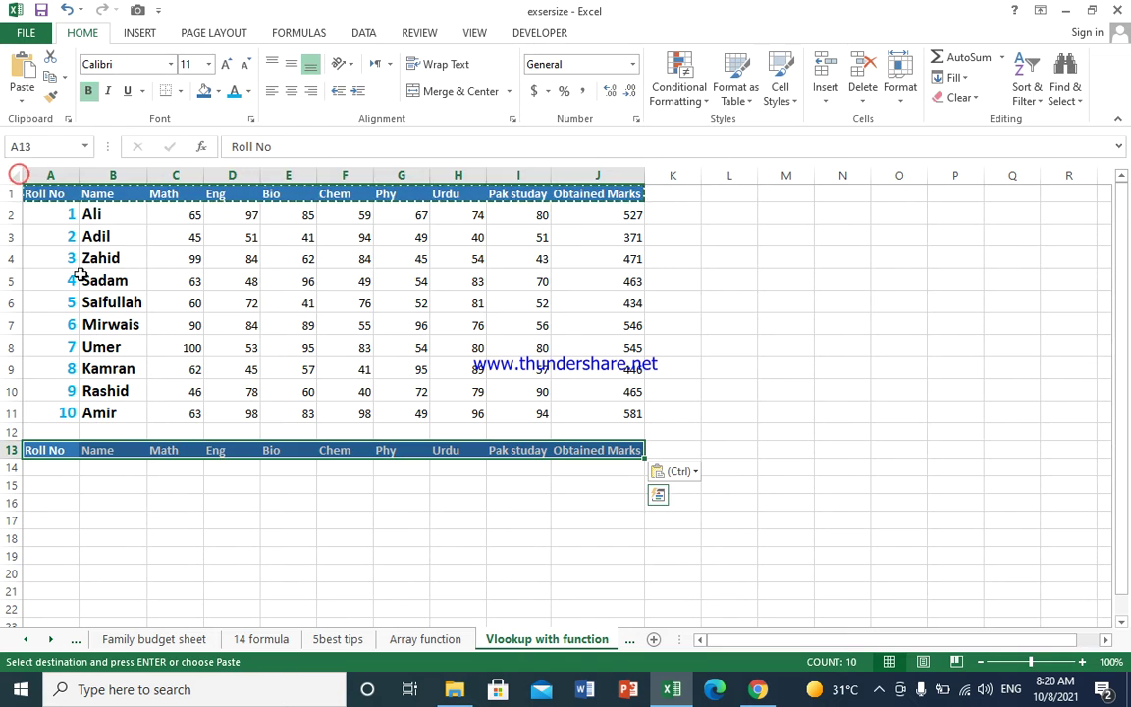
{"action": "left_click", "coordinate": [166, 488]}
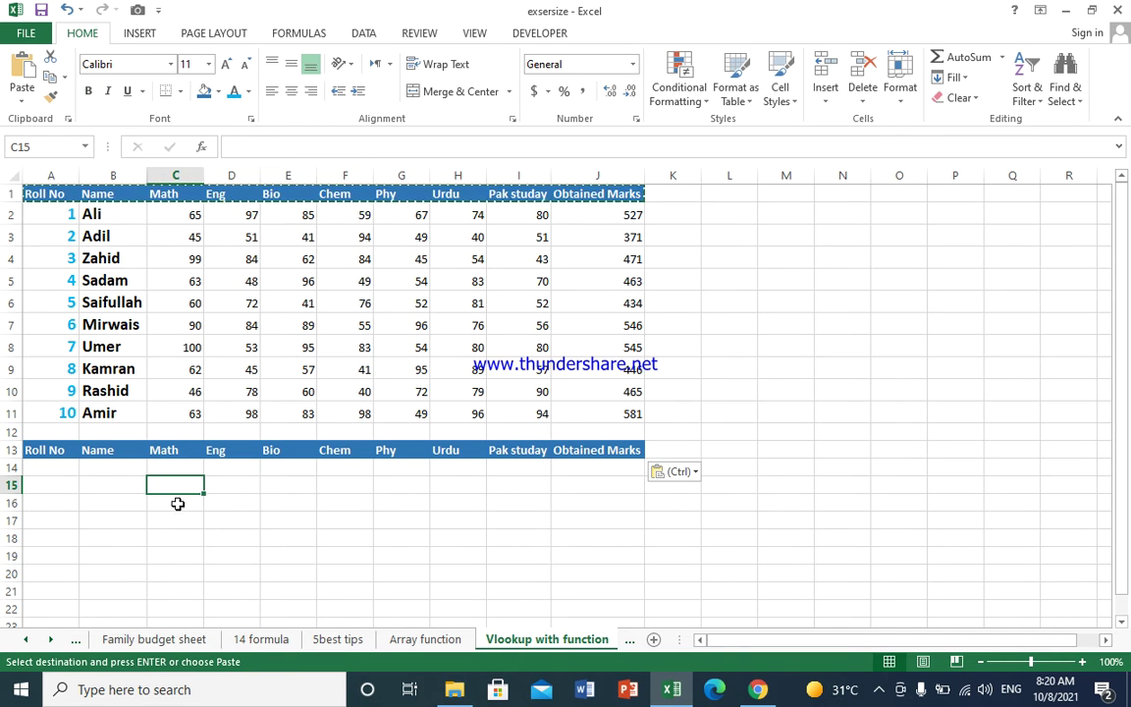
{"action": "left_click", "coordinate": [57, 468]}
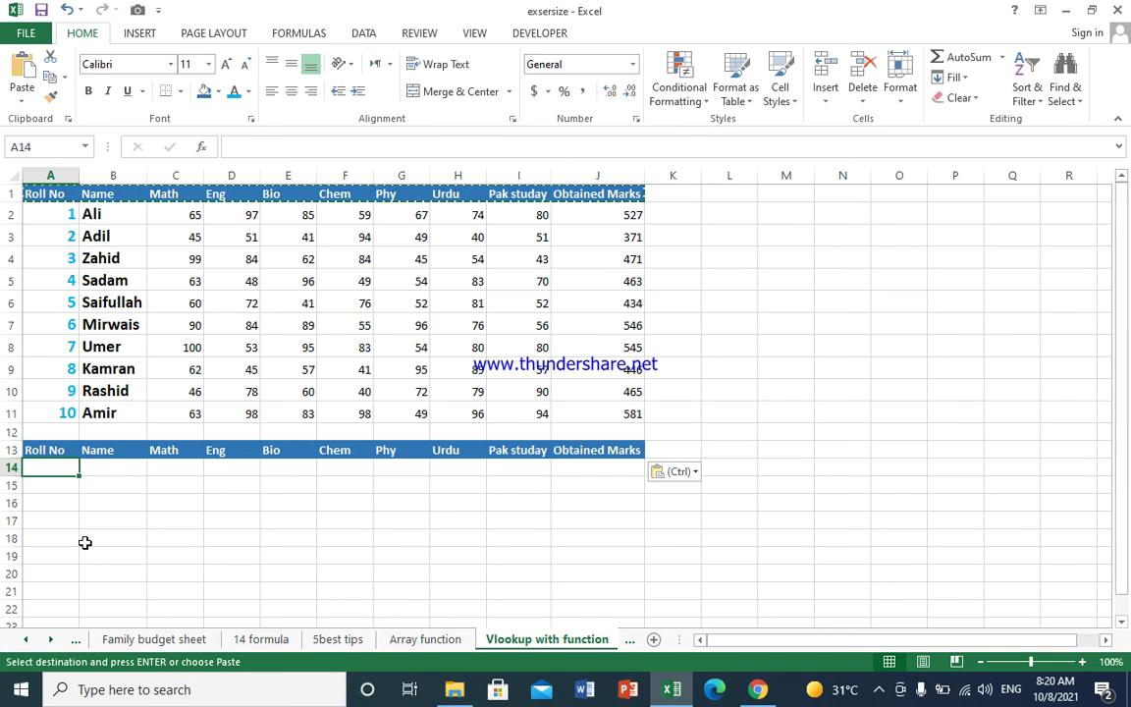
Step: Enter roll number 1 in A14 and begin =VLOOKUP( in B14 with lookup value $A$14
{"action": "type", "text": "1"}
{"action": "key", "text": "Tab"}
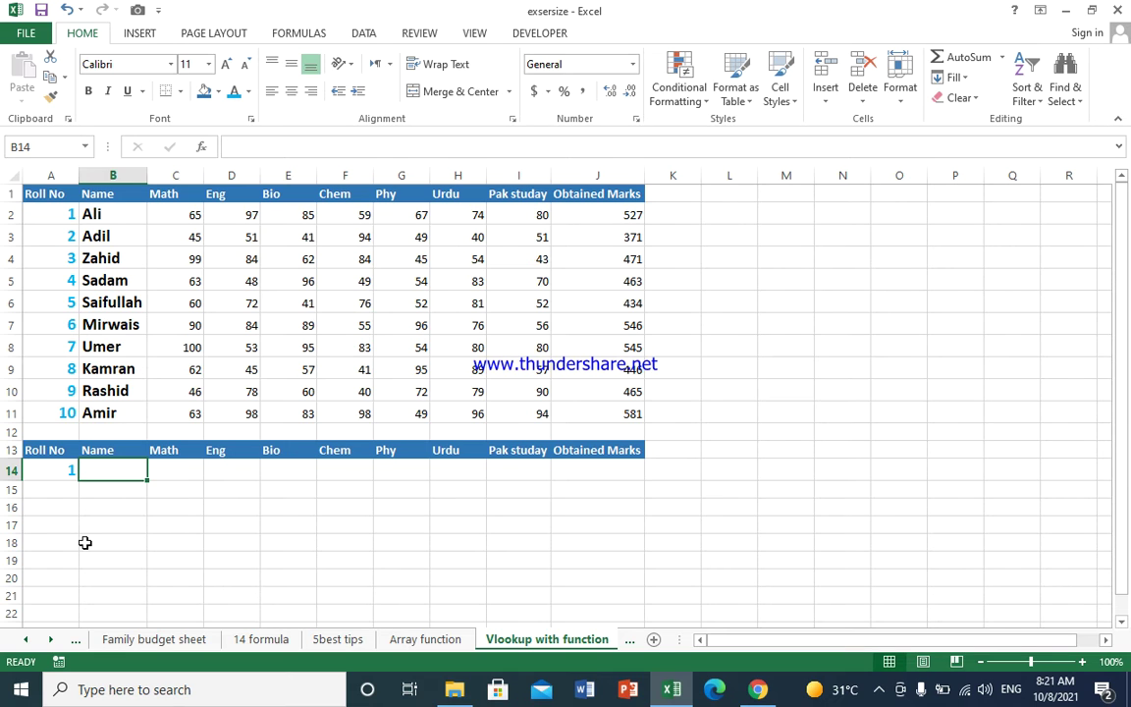
{"action": "type", "text": "="}
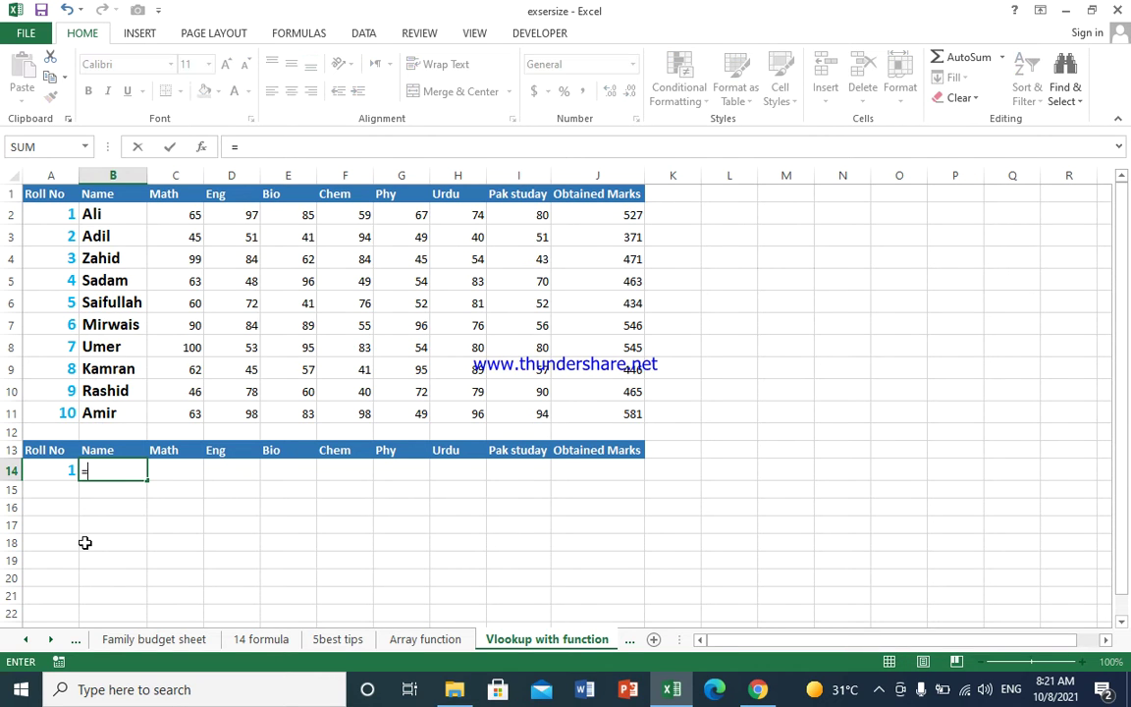
{"action": "type", "text": "vlookup"}
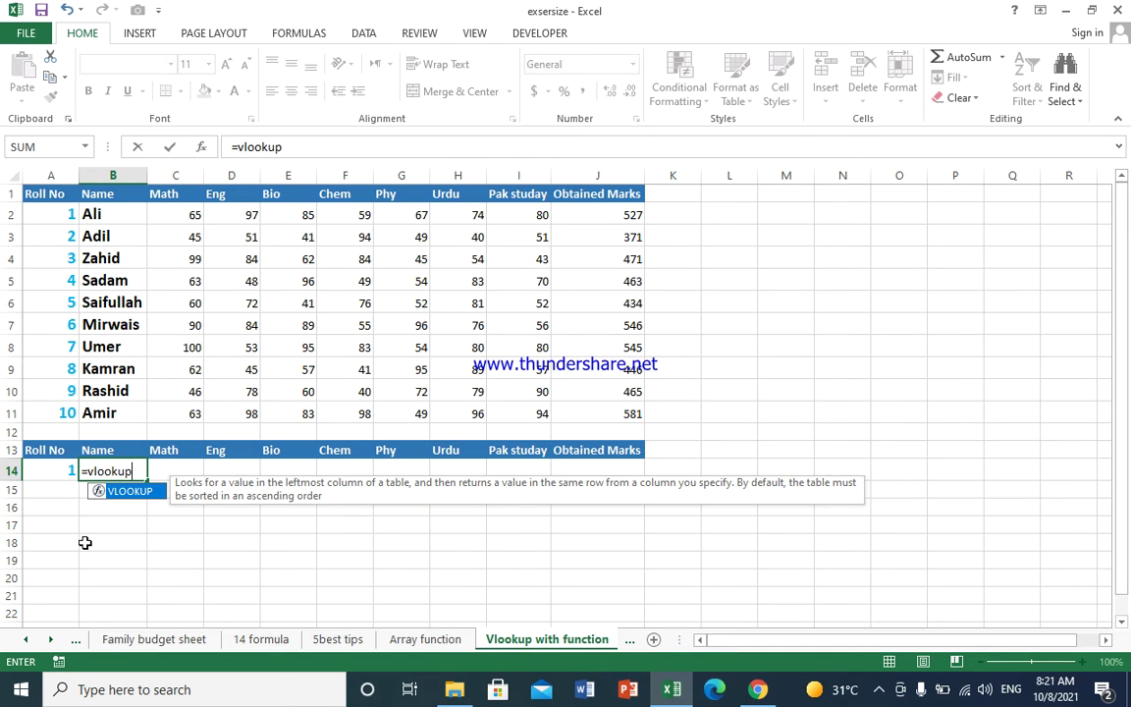
{"action": "type", "text": "("}
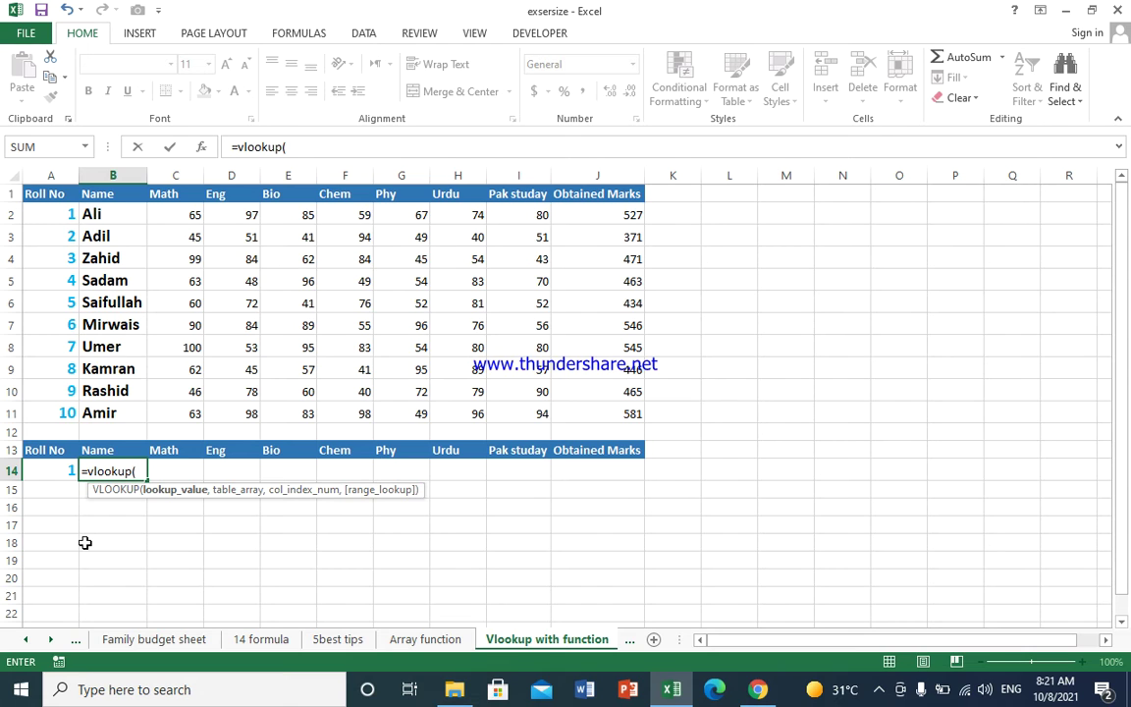
{"action": "left_click", "coordinate": [44, 470]}
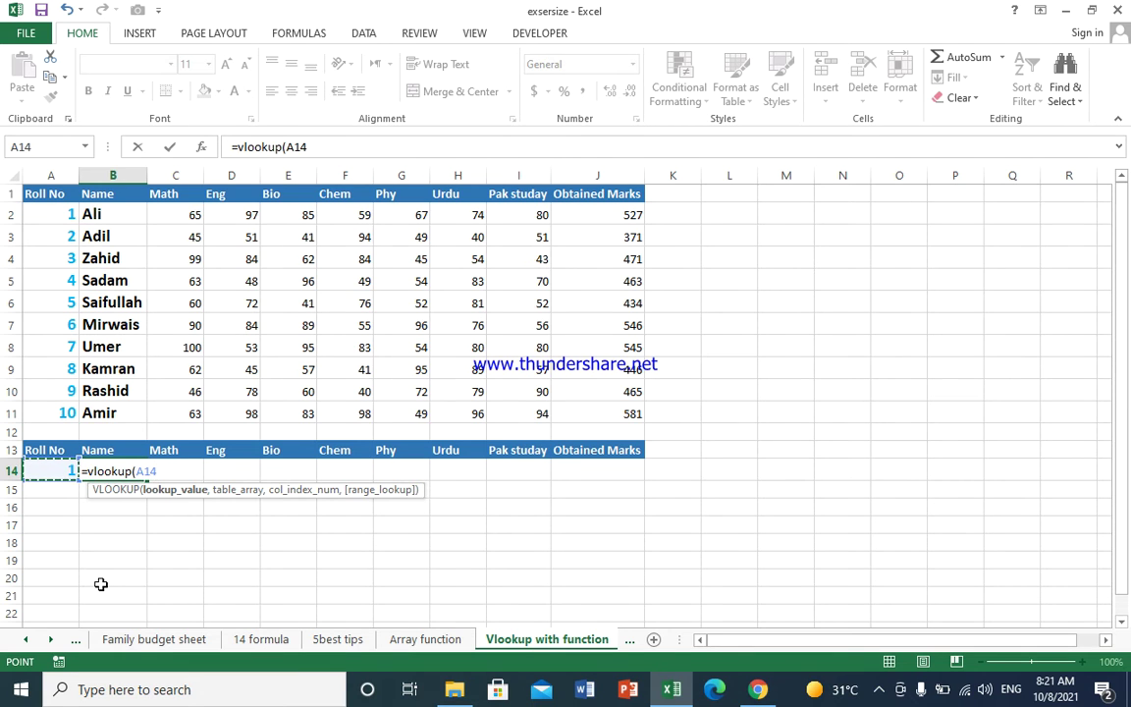
{"action": "key", "text": "F4"}
{"action": "type", "text": "$A$14,"}
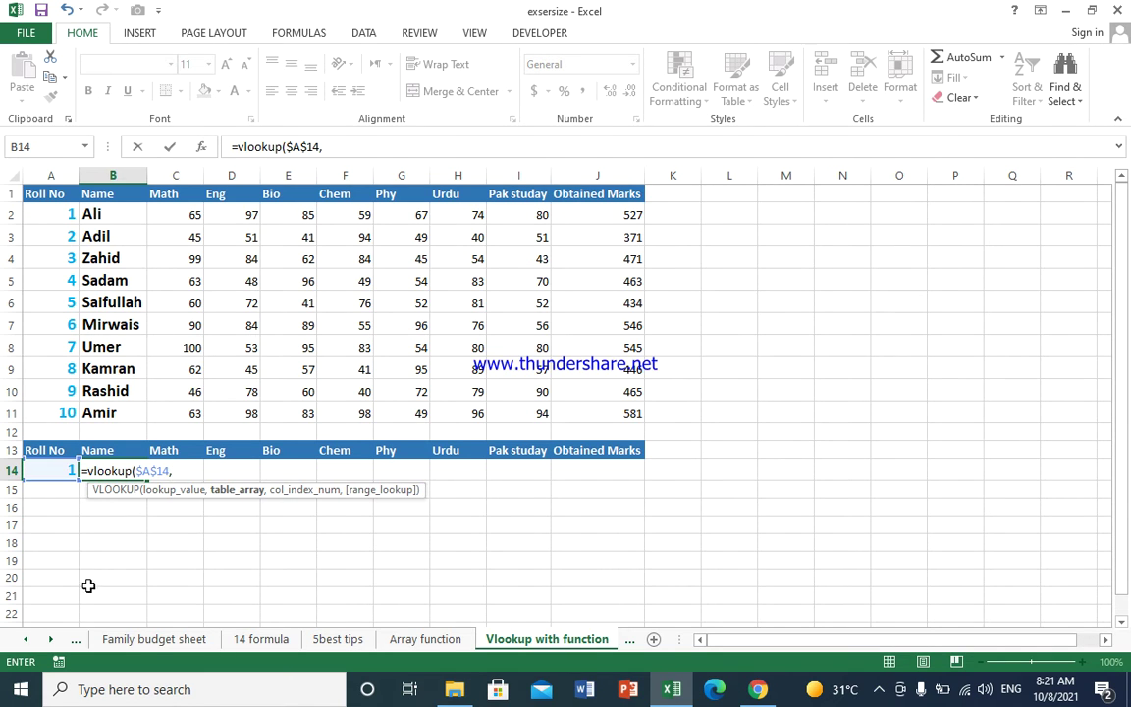
Step: Add the locked table range $A$2:$J$11 and start typing the column argument
{"action": "mouse_move", "coordinate": [46, 217]}
{"action": "left_mouse_down"}
{"action": "mouse_move", "coordinate": [226, 392]}
{"action": "mouse_move", "coordinate": [560, 400]}
{"action": "left_mouse_up"}
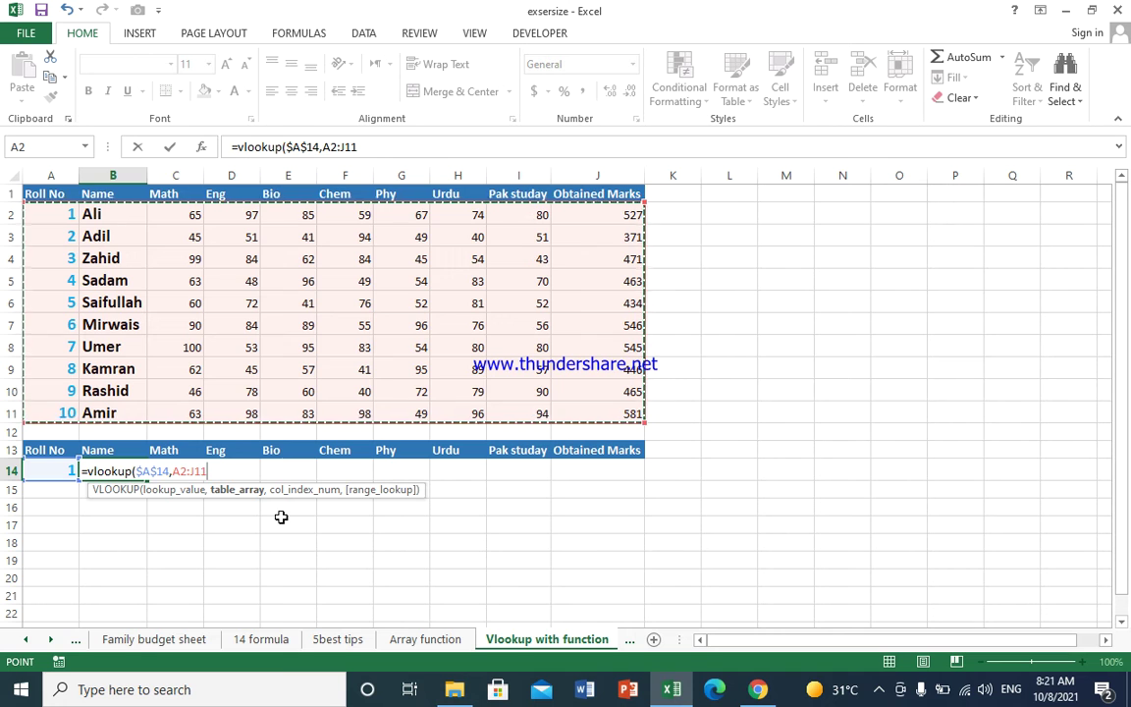
{"action": "key", "text": "F4"}
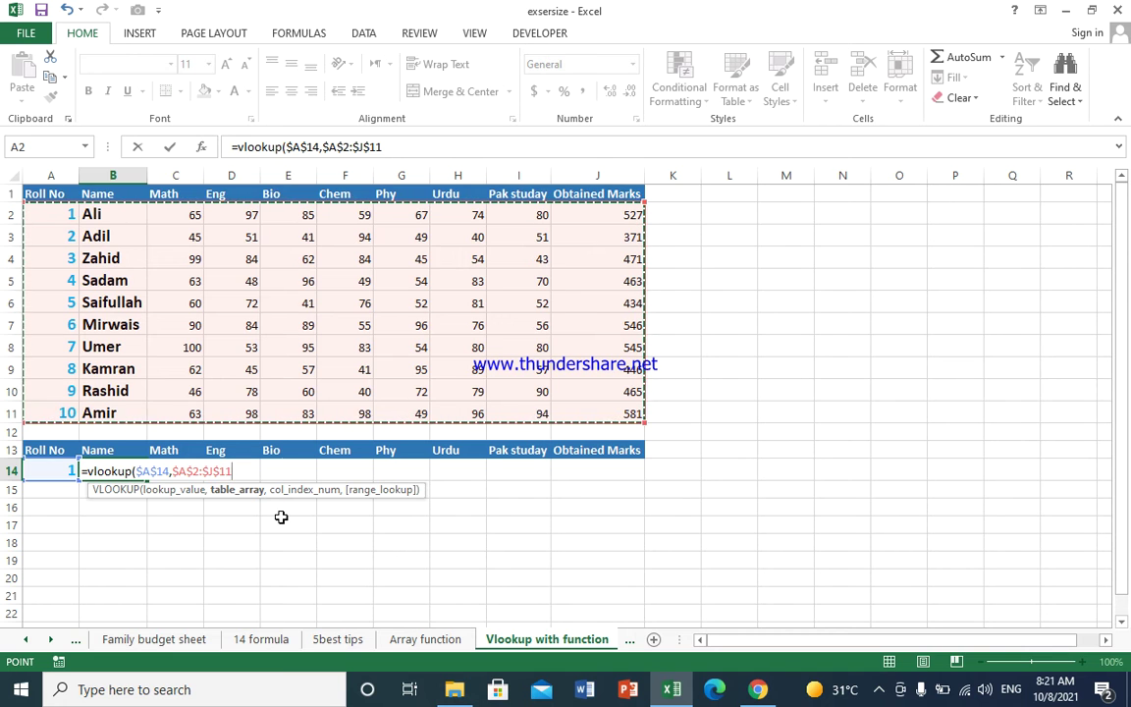
{"action": "type", "text": ","}
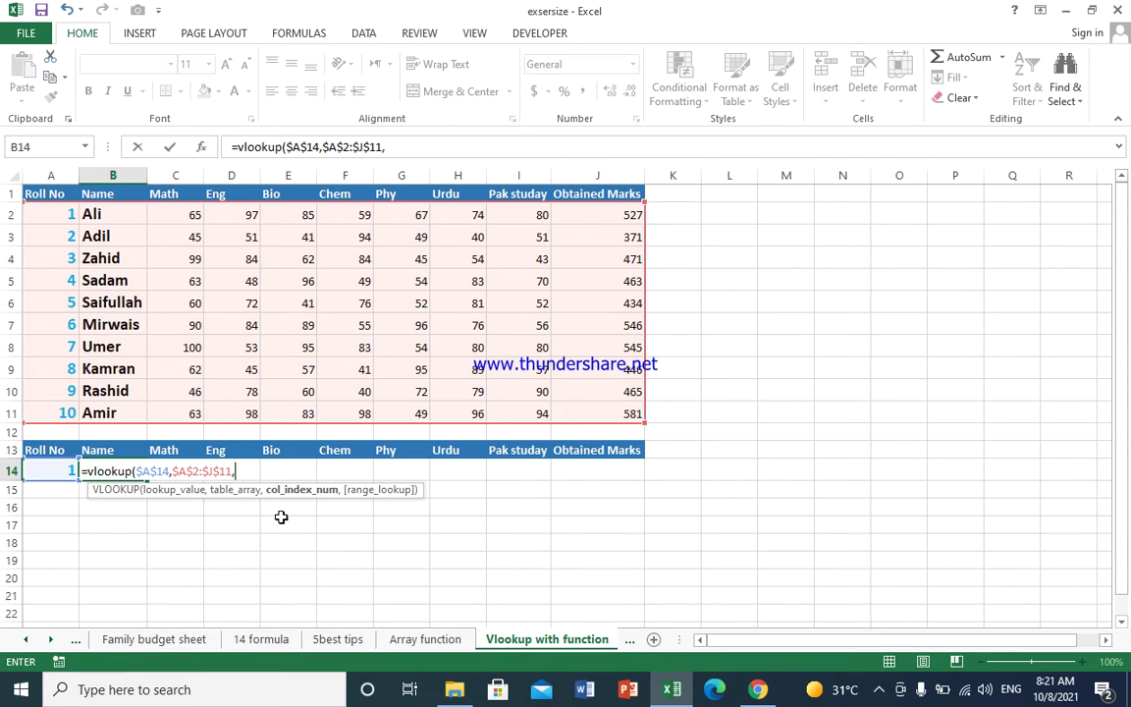
{"action": "type", "text": "coulu"}
{"action": "key", "text": "BackSpace"}
{"action": "key", "text": "BackSpace"}
{"action": "key", "text": "BackSpace"}
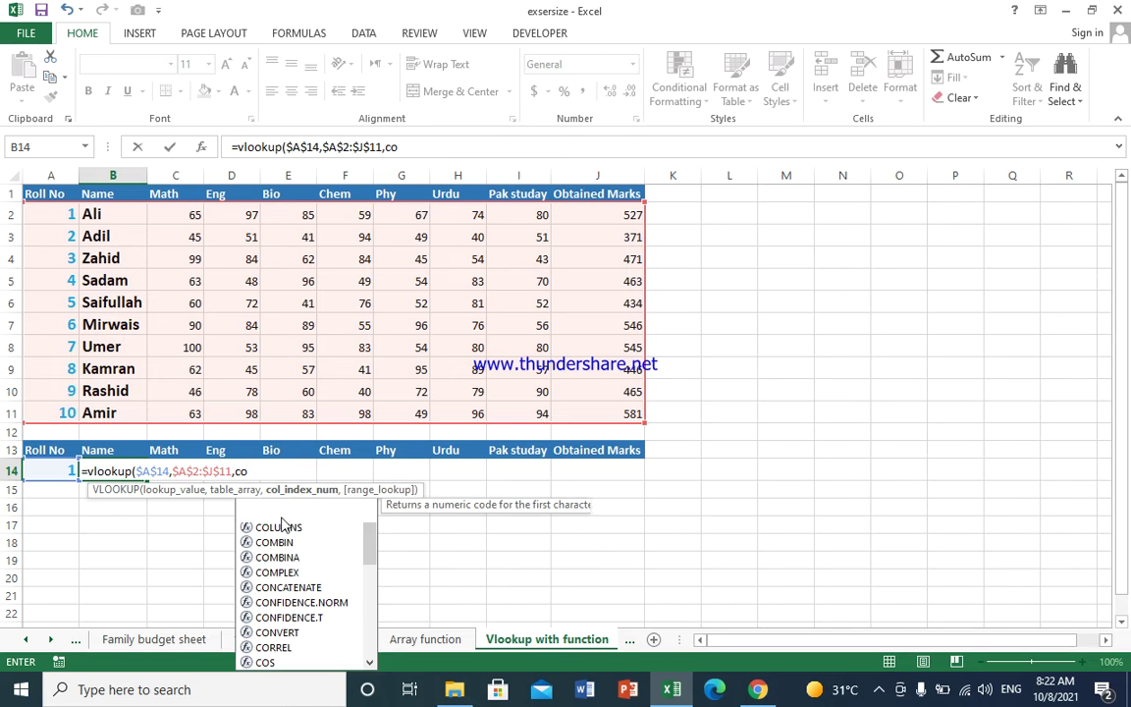
Step: Complete B14's VLOOKUP with columns2 as the column index and commit it, producing #NAME?
{"action": "type", "text": "lunmn"}
{"action": "key", "text": "BackSpace"}
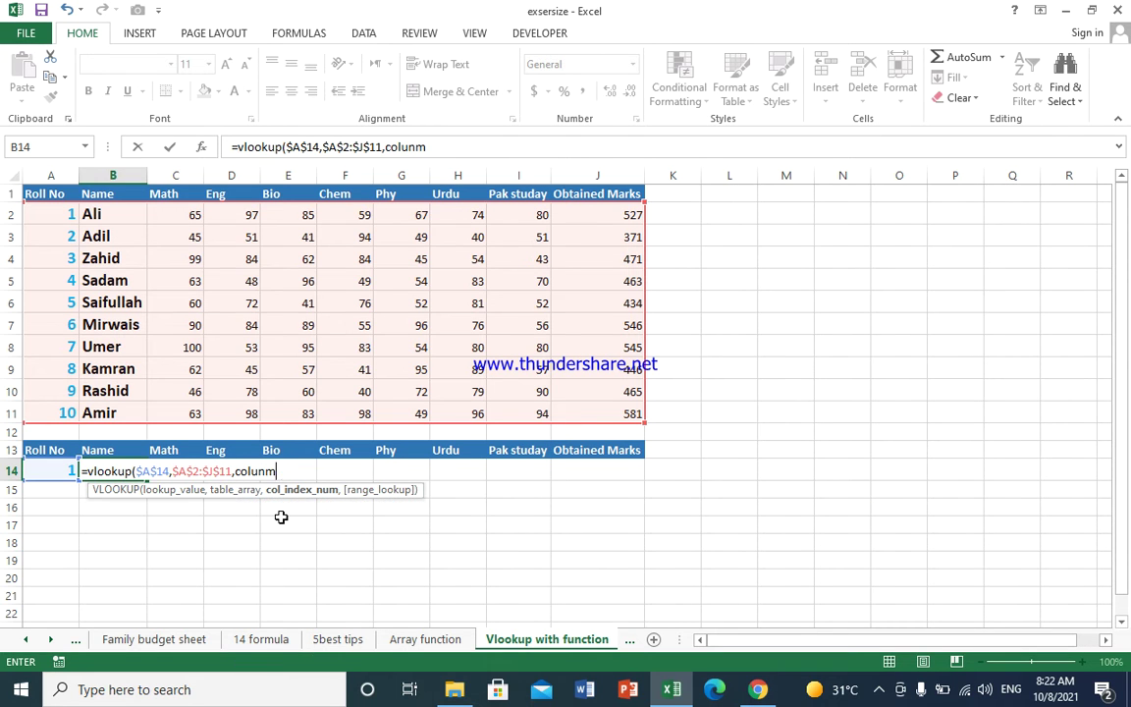
{"action": "key", "text": "BackSpace"}
{"action": "key", "text": "BackSpace"}
{"action": "type", "text": "mns"}
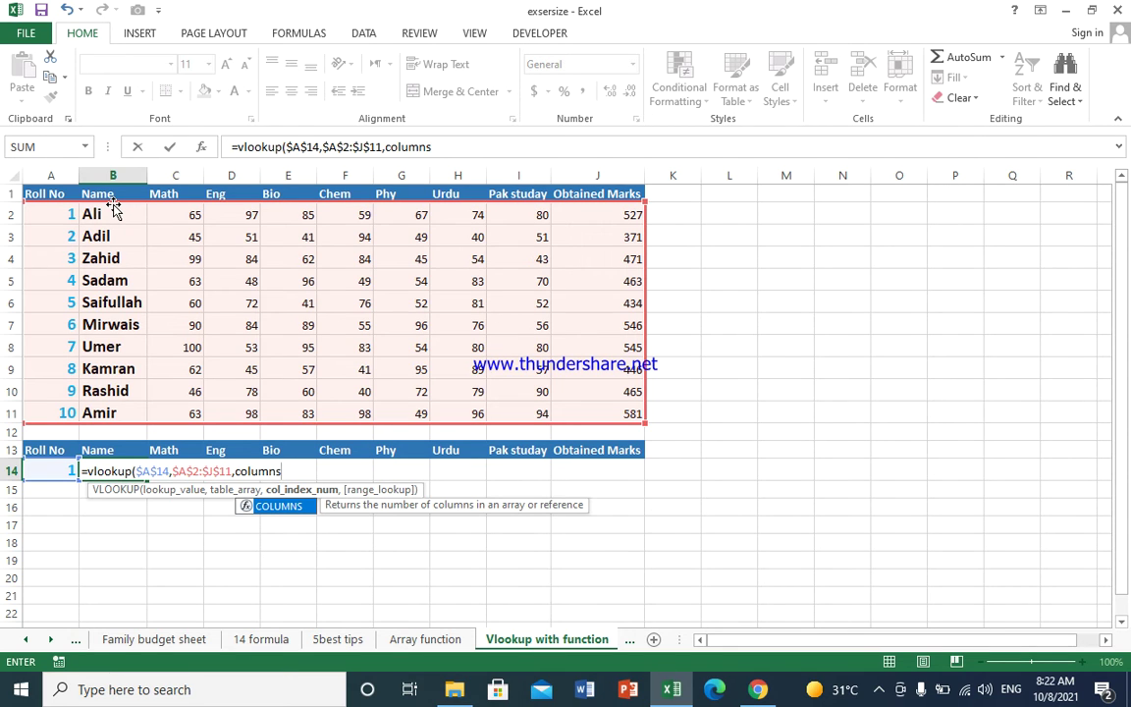
{"action": "type", "text": "2"}
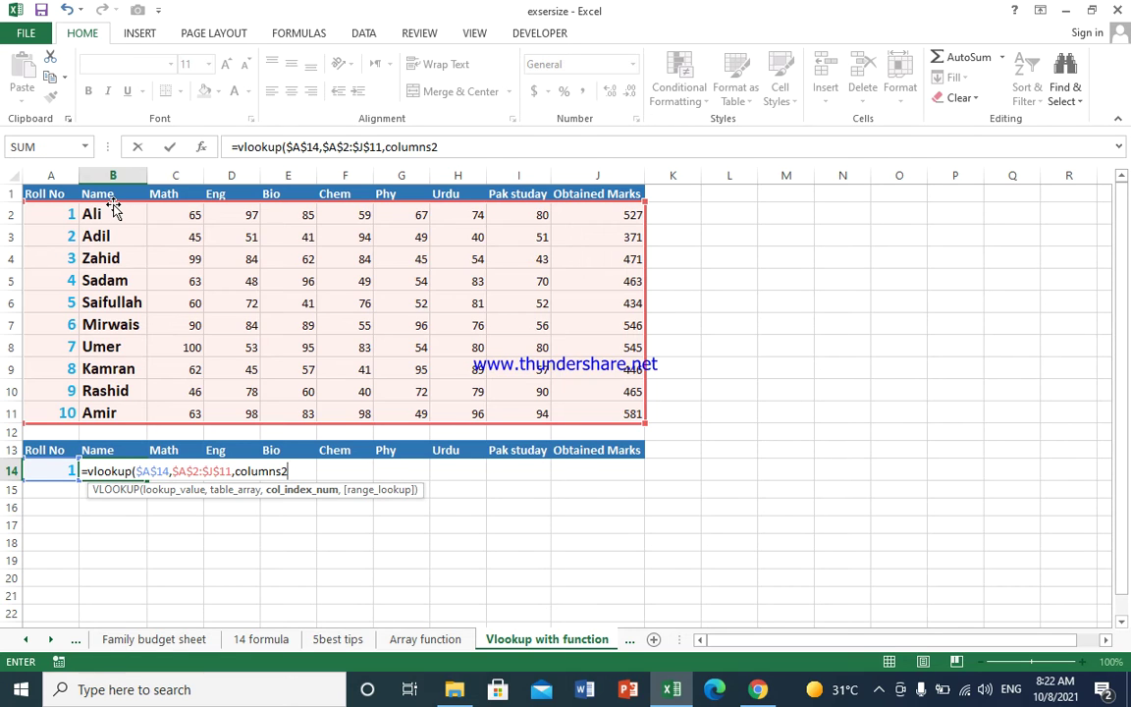
{"action": "type", "text": ")"}
{"action": "key", "text": "Return"}
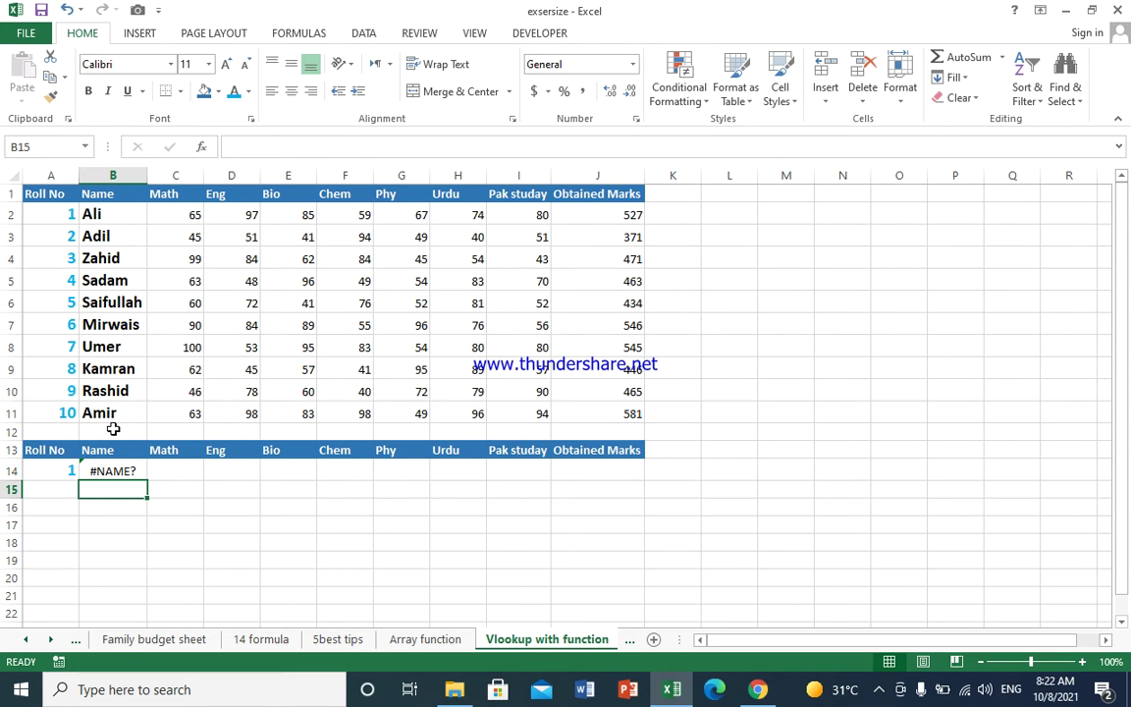
{"action": "left_click", "coordinate": [110, 471]}
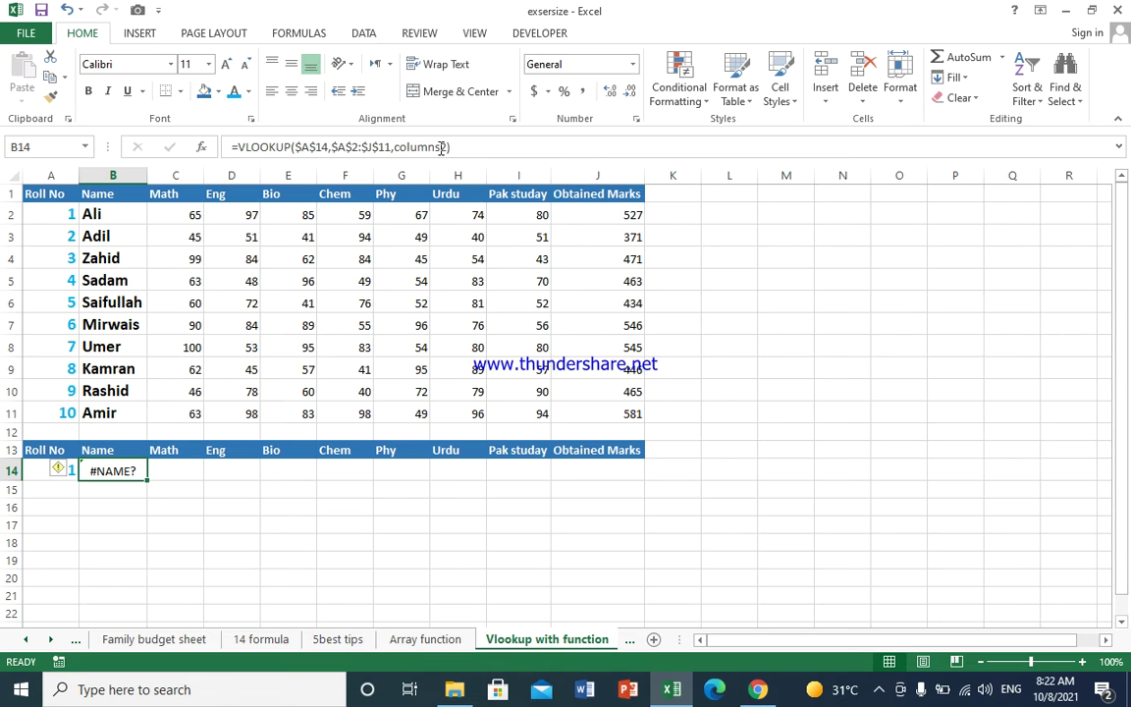
Step: Replace columns2 with 2 in B14's formula so it returns Ali for roll number 1
{"action": "left_click", "coordinate": [444, 147]}
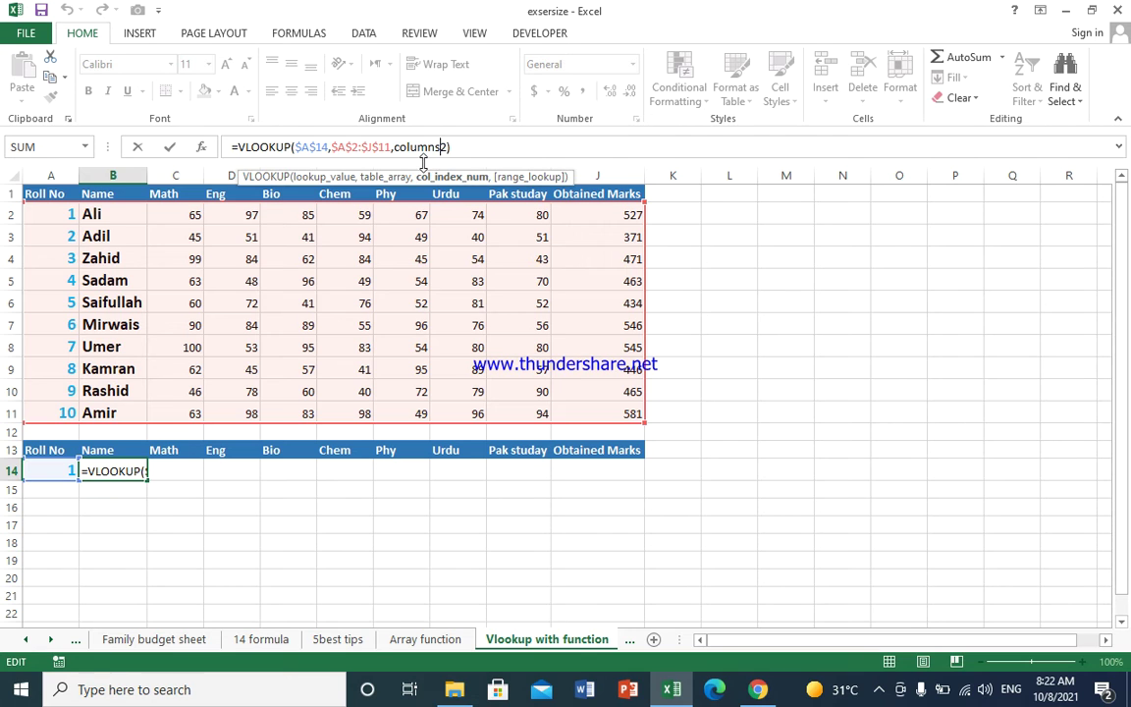
{"action": "key", "text": "BackSpace"}
{"action": "key", "text": "BackSpace"}
{"action": "key", "text": "BackSpace"}
{"action": "key", "text": "BackSpace"}
{"action": "key", "text": "BackSpace"}
{"action": "key", "text": "BackSpace"}
{"action": "key", "text": "BackSpace"}
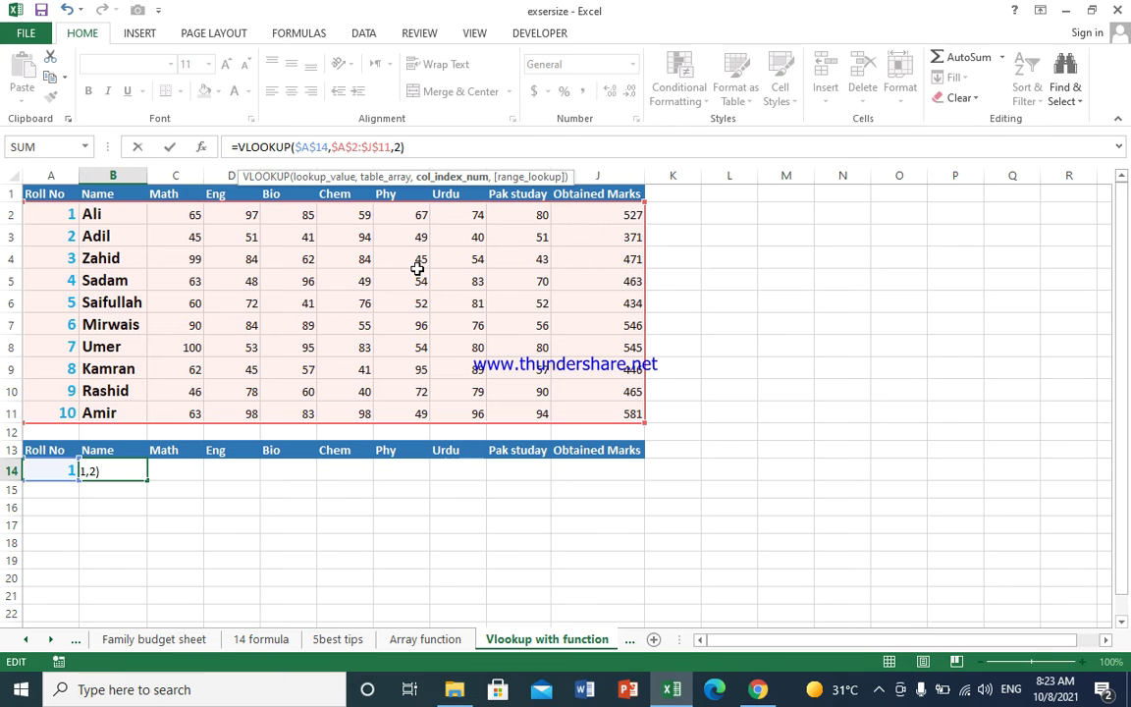
{"action": "key", "text": "Return"}
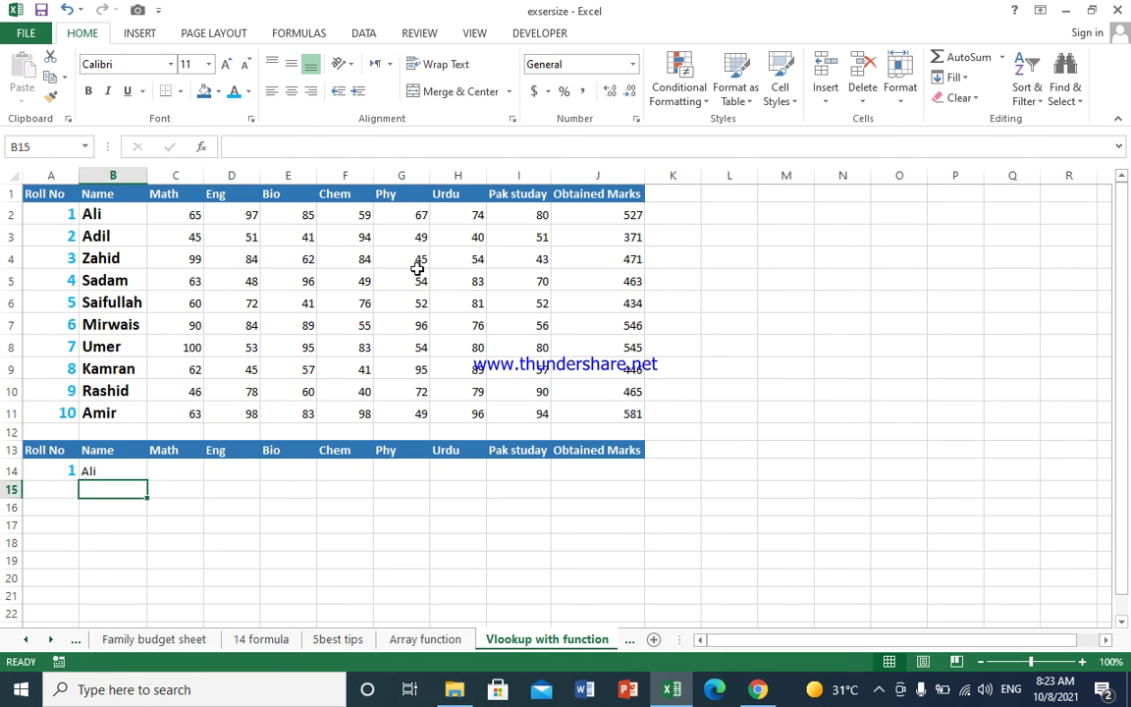
{"action": "key", "text": "Up"}
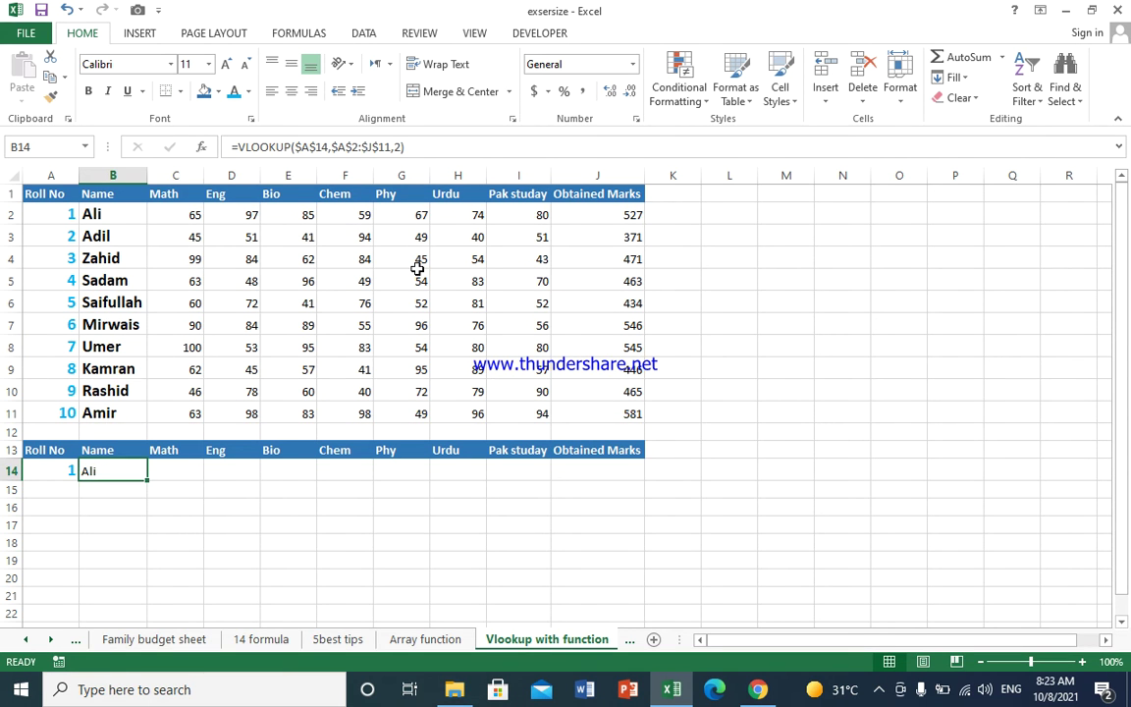
Step: Try roll numbers 3 and then 5 in A14, making B14 return Saifullah
{"action": "key", "text": "Left"}
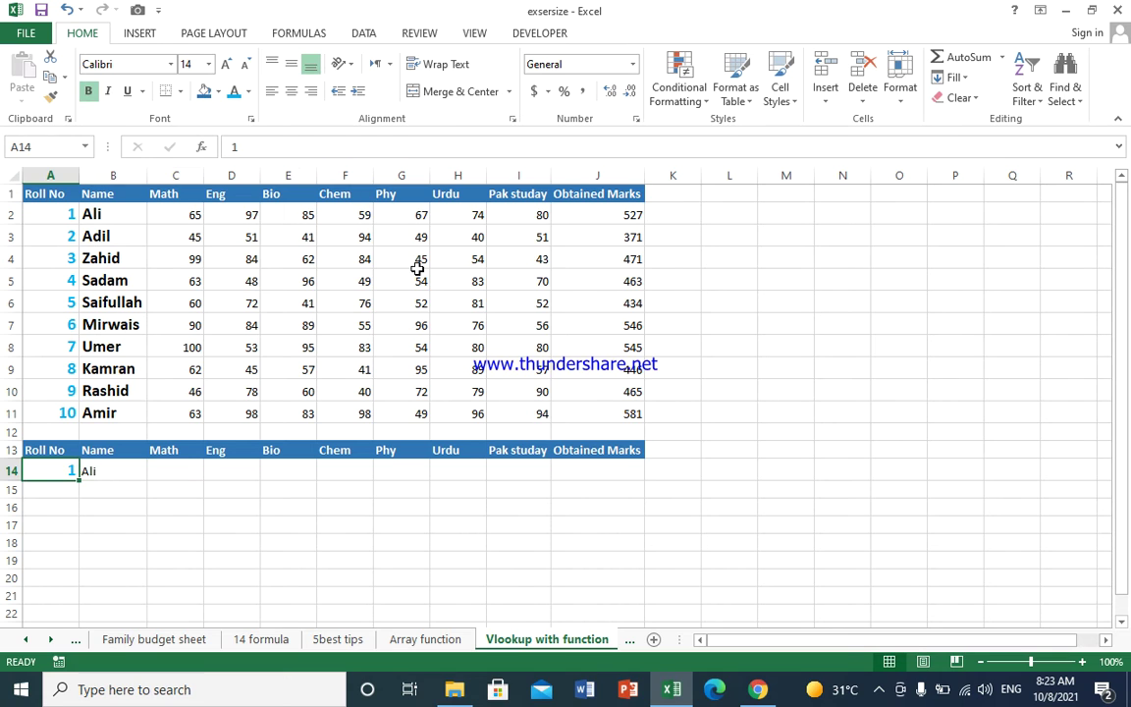
{"action": "type", "text": "3"}
{"action": "key", "text": "Tab"}
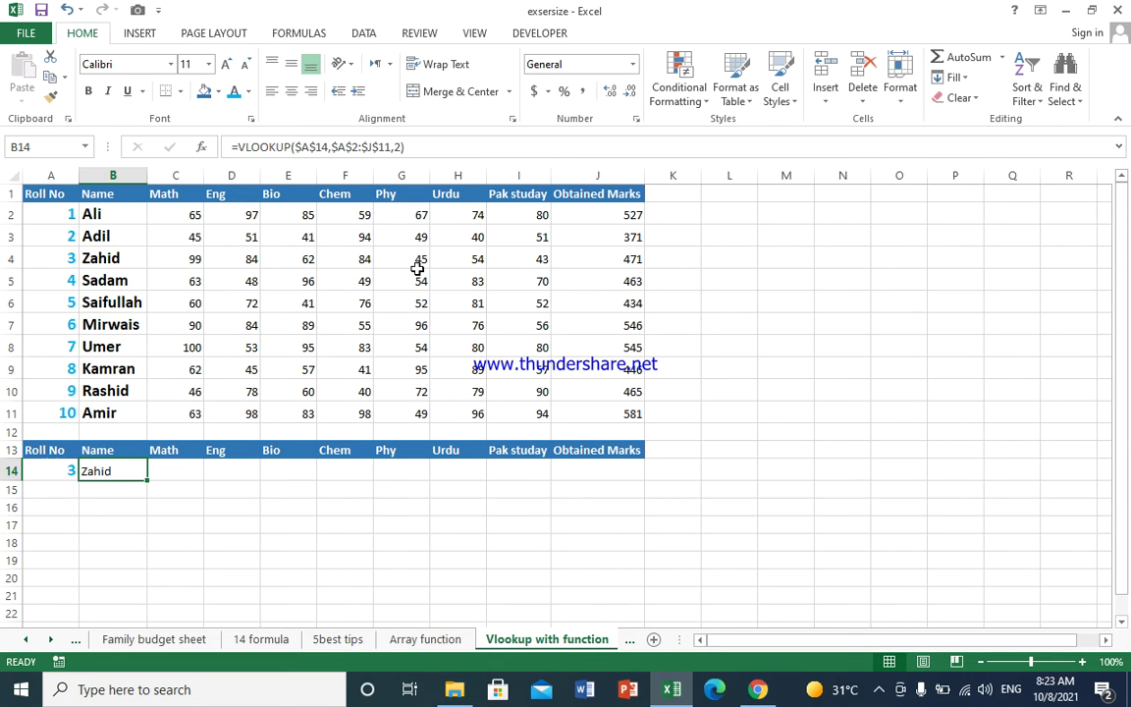
{"action": "key", "text": "Left"}
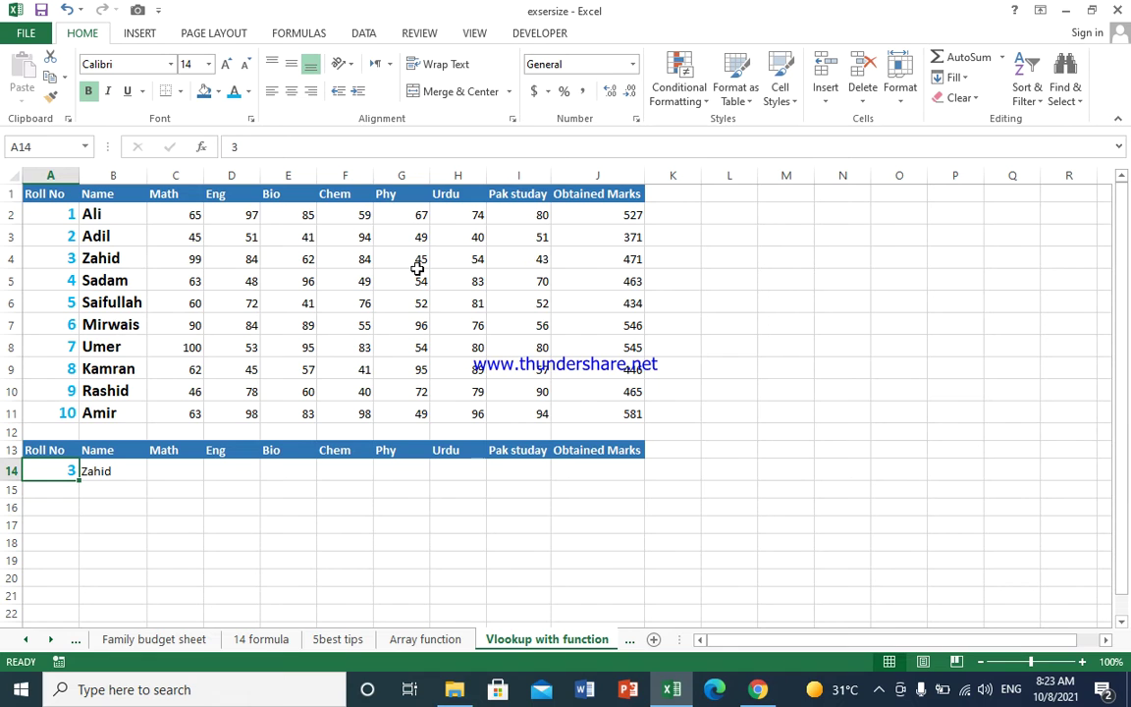
{"action": "type", "text": "5"}
{"action": "key", "text": "Tab"}
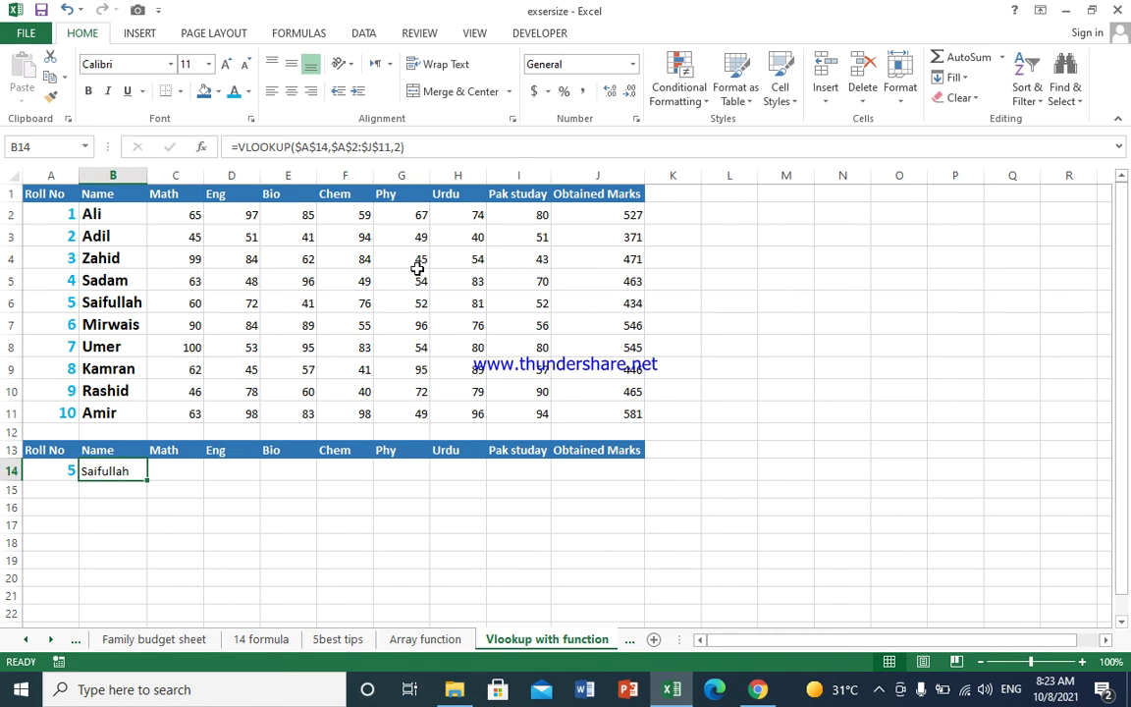
{"action": "key", "text": "Right"}
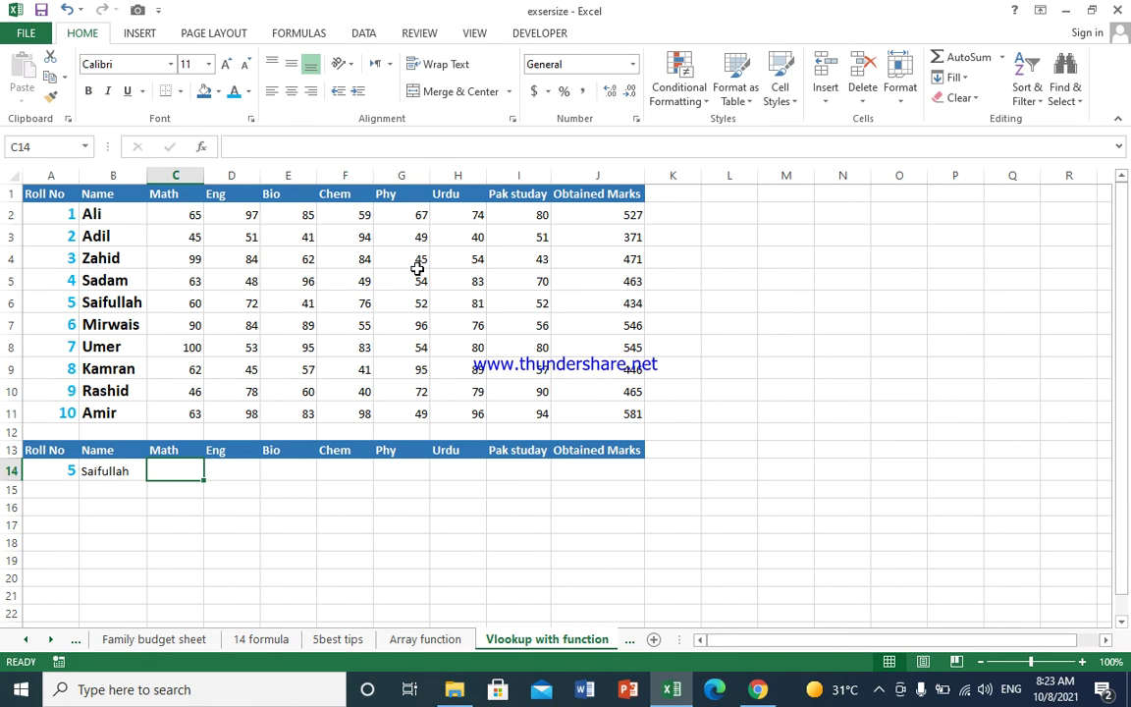
Step: Copy the B14 name lookup formula across row 14 through J14
{"action": "left_click", "coordinate": [135, 470]}
{"action": "mouse_move", "coordinate": [150, 485]}
{"action": "left_mouse_down"}
{"action": "mouse_move", "coordinate": [488, 489]}
{"action": "mouse_move", "coordinate": [588, 471]}
{"action": "left_mouse_up"}
{"action": "left_click_drag", "start_coordinate": [617, 471], "coordinate": [618, 471]}
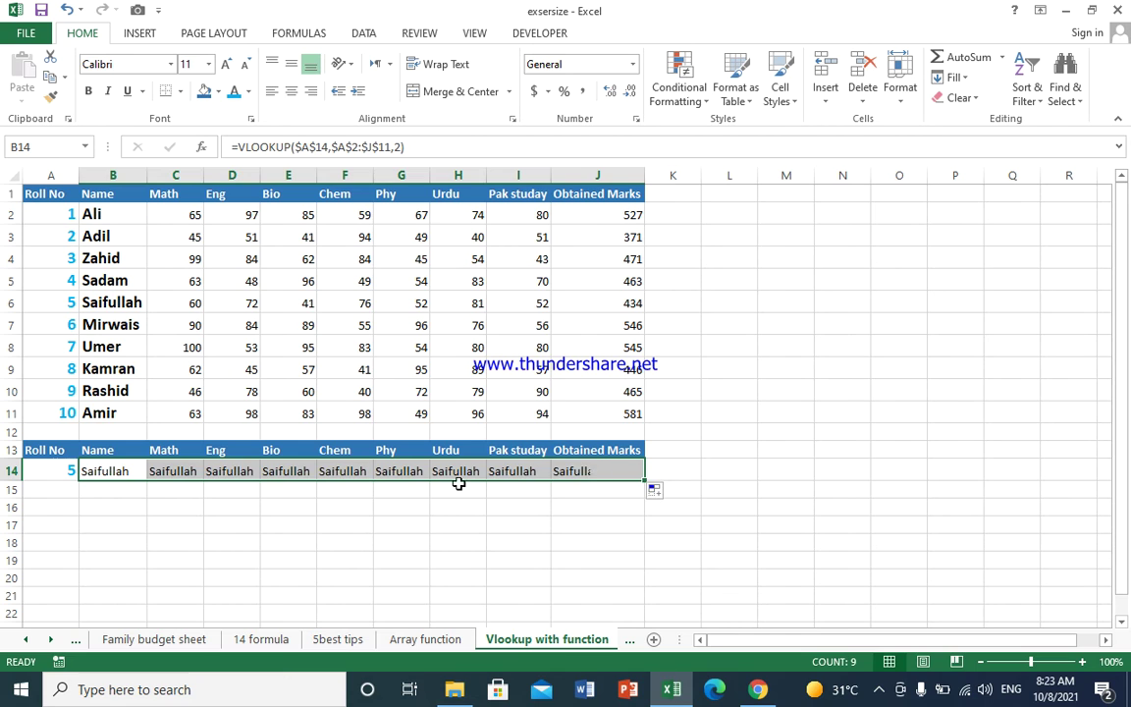
Step: Change C14's column index from 2 to 3 so it returns the Math mark 60
{"action": "left_click", "coordinate": [189, 472]}
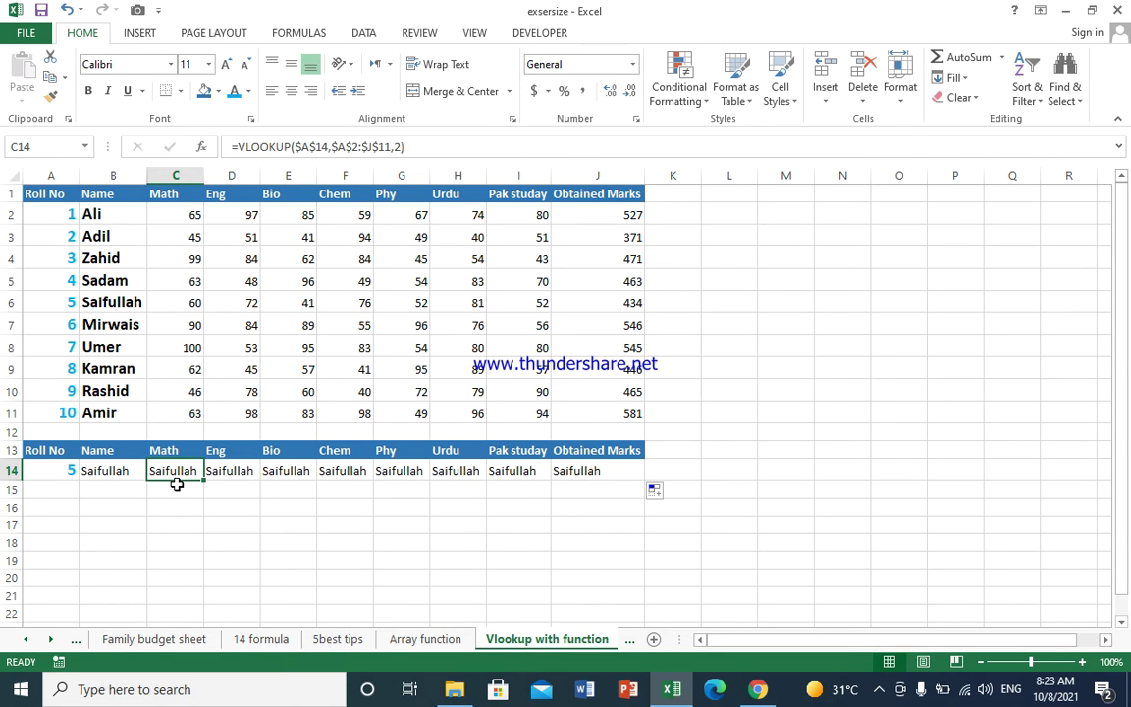
{"action": "double_click", "coordinate": [177, 481]}
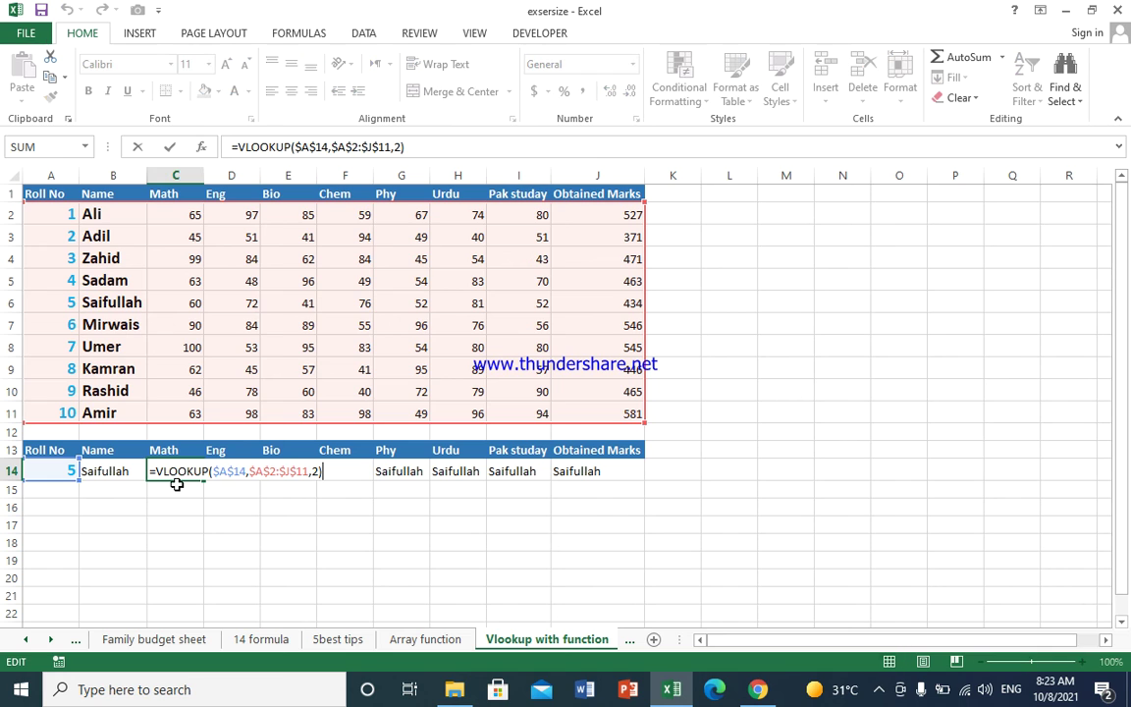
{"action": "left_click", "coordinate": [312, 472]}
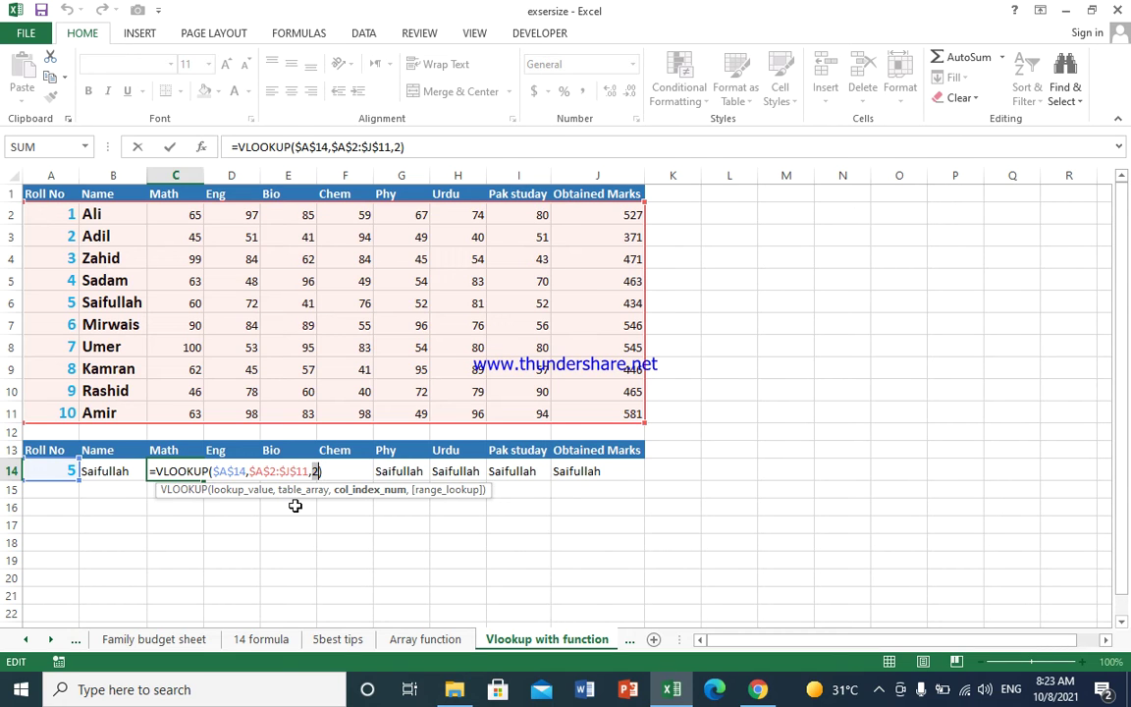
{"action": "type", "text": "3"}
{"action": "key", "text": "Return"}
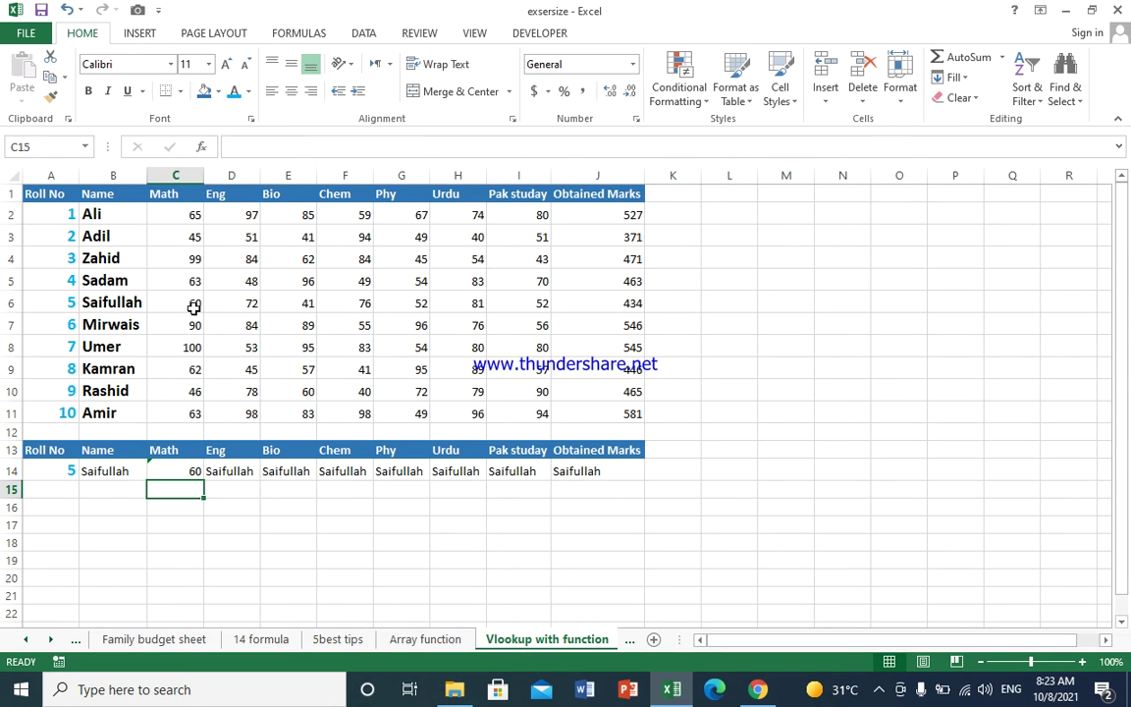
{"action": "left_click", "coordinate": [244, 472]}
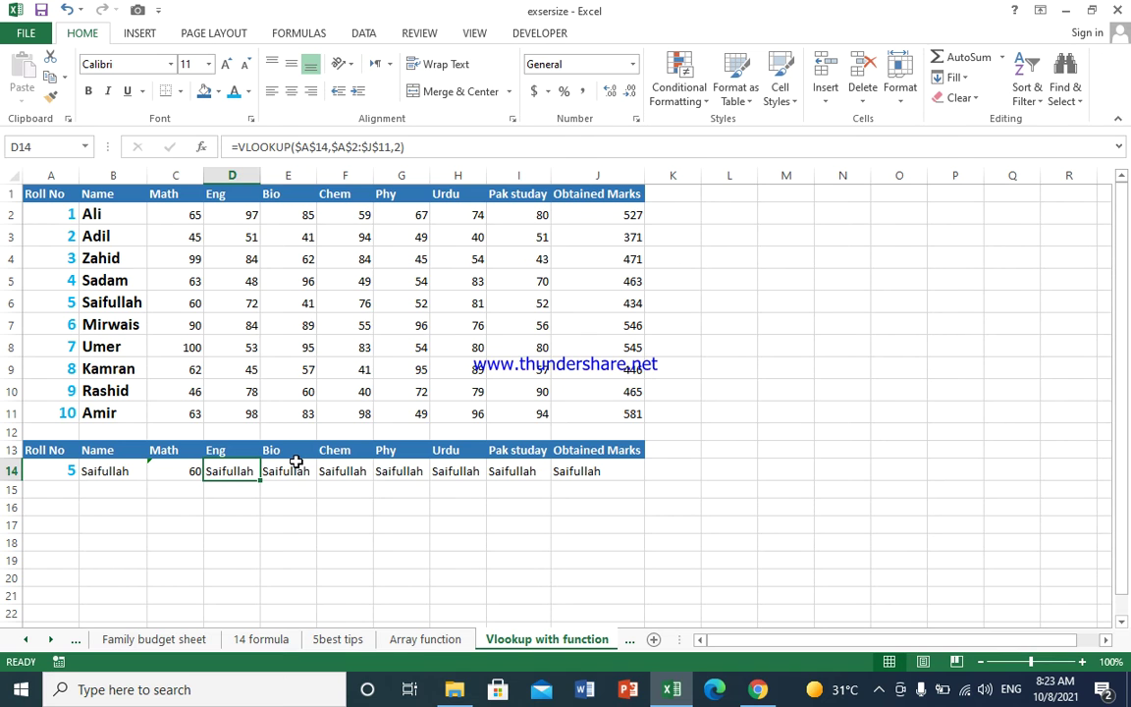
Step: Set D14's column index to 4 so it shows the Eng mark 72, then review B14's formula
{"action": "key", "text": "F2"}
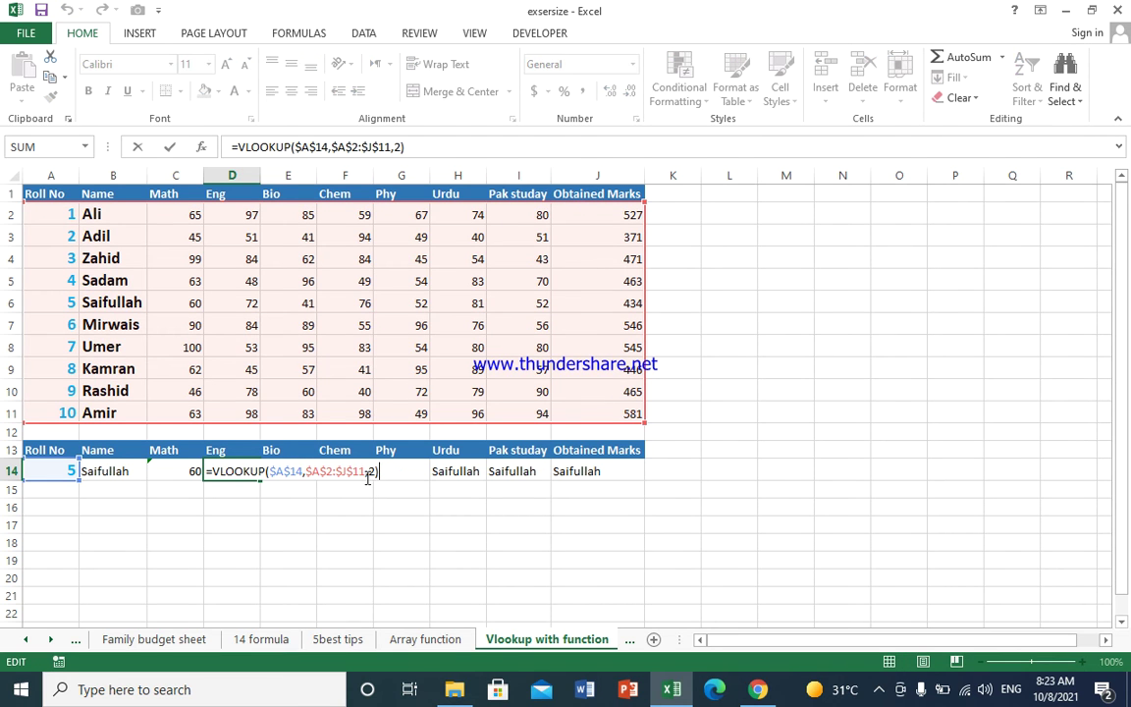
{"action": "left_click", "coordinate": [368, 472]}
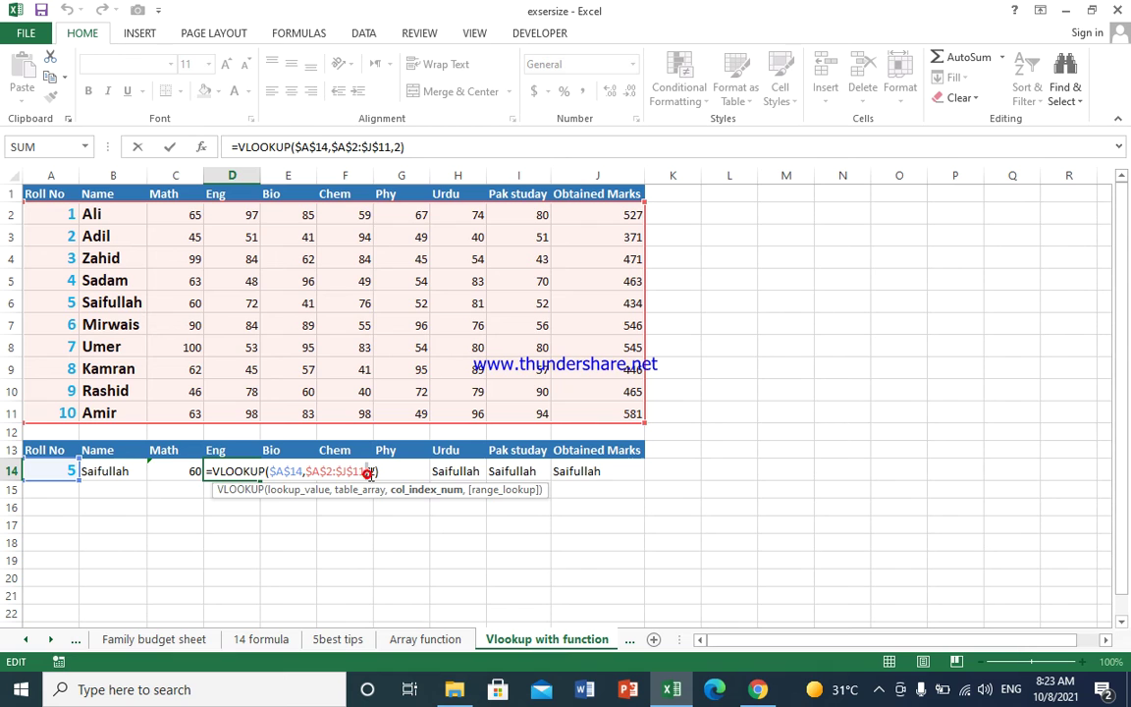
{"action": "double_click", "coordinate": [371, 471]}
{"action": "type", "text": "4"}
{"action": "key", "text": "Return"}
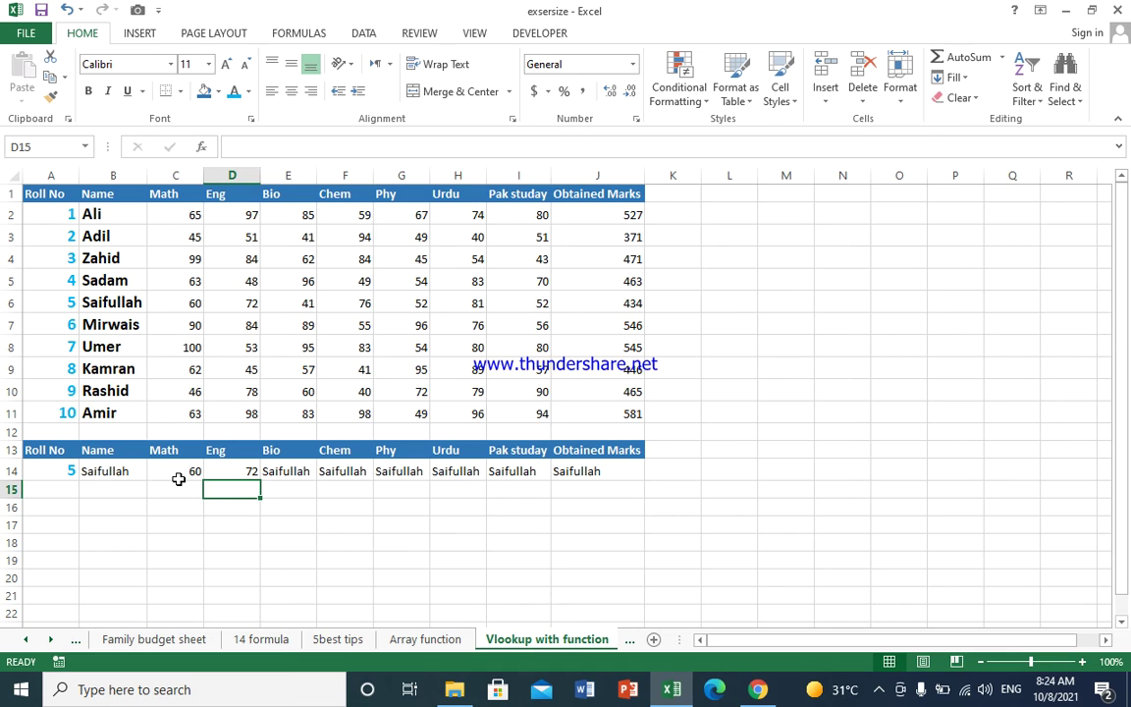
{"action": "left_click", "coordinate": [111, 472]}
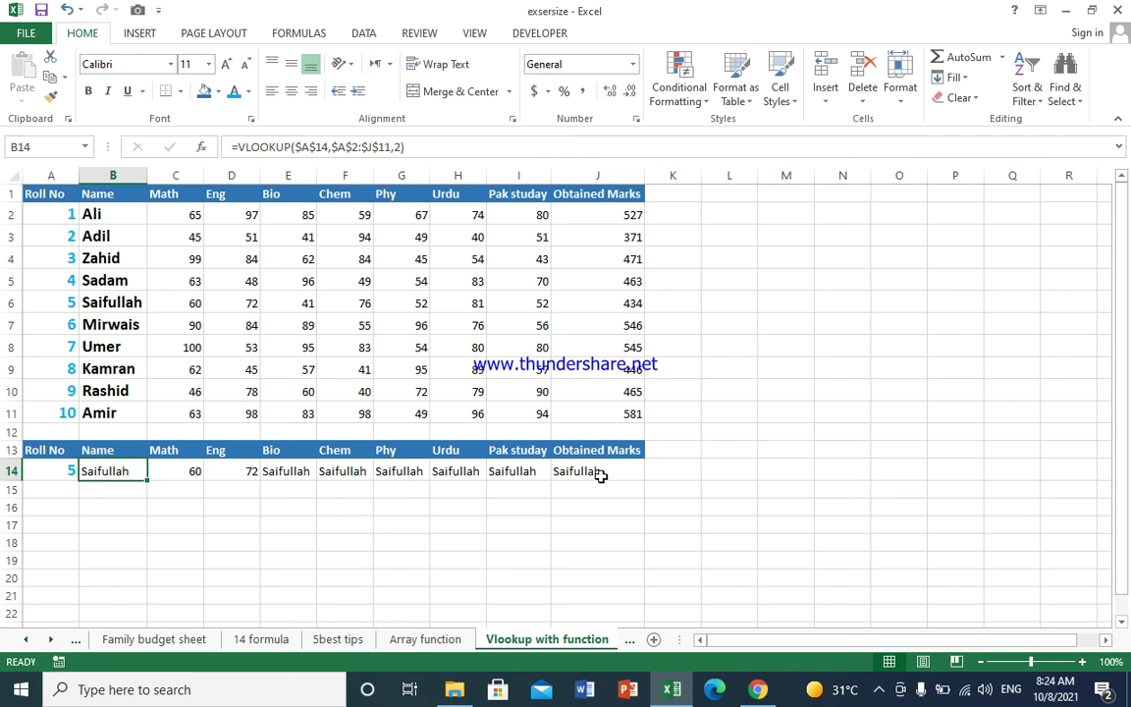
Step: Inspect the lookup formulas in the row 14 result cells through Phy
{"action": "key", "text": "Right"}
{"action": "left_click", "coordinate": [249, 471]}
{"action": "left_click", "coordinate": [295, 471]}
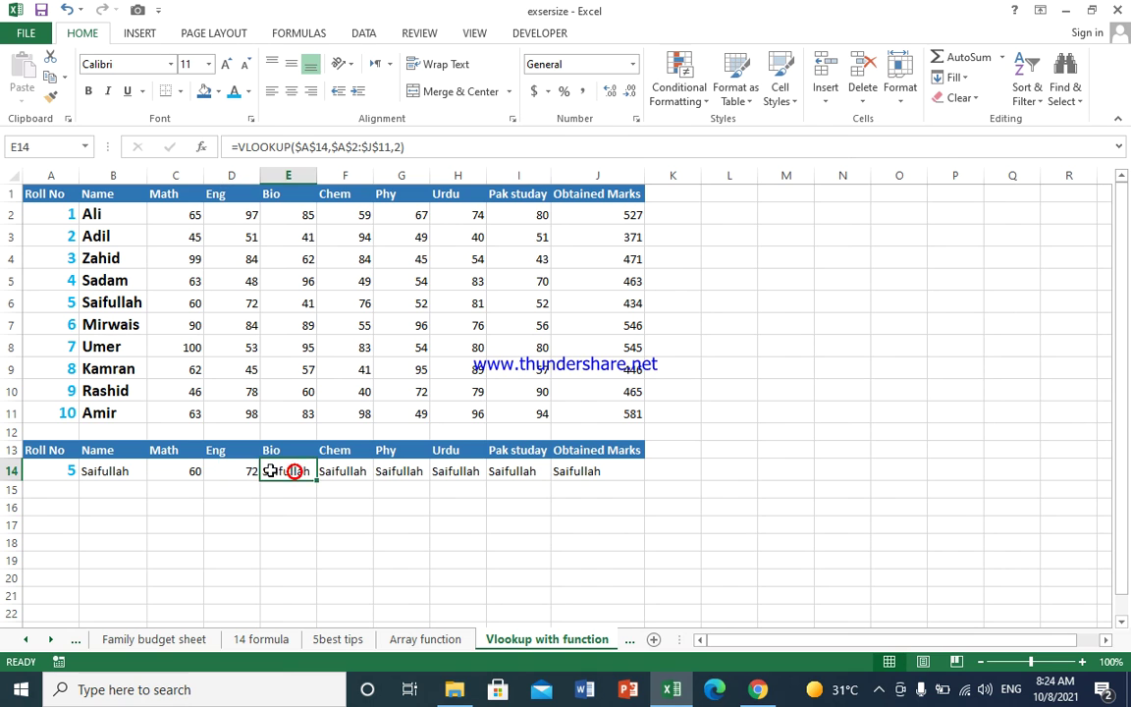
{"action": "left_click", "coordinate": [343, 473]}
{"action": "left_click", "coordinate": [387, 472]}
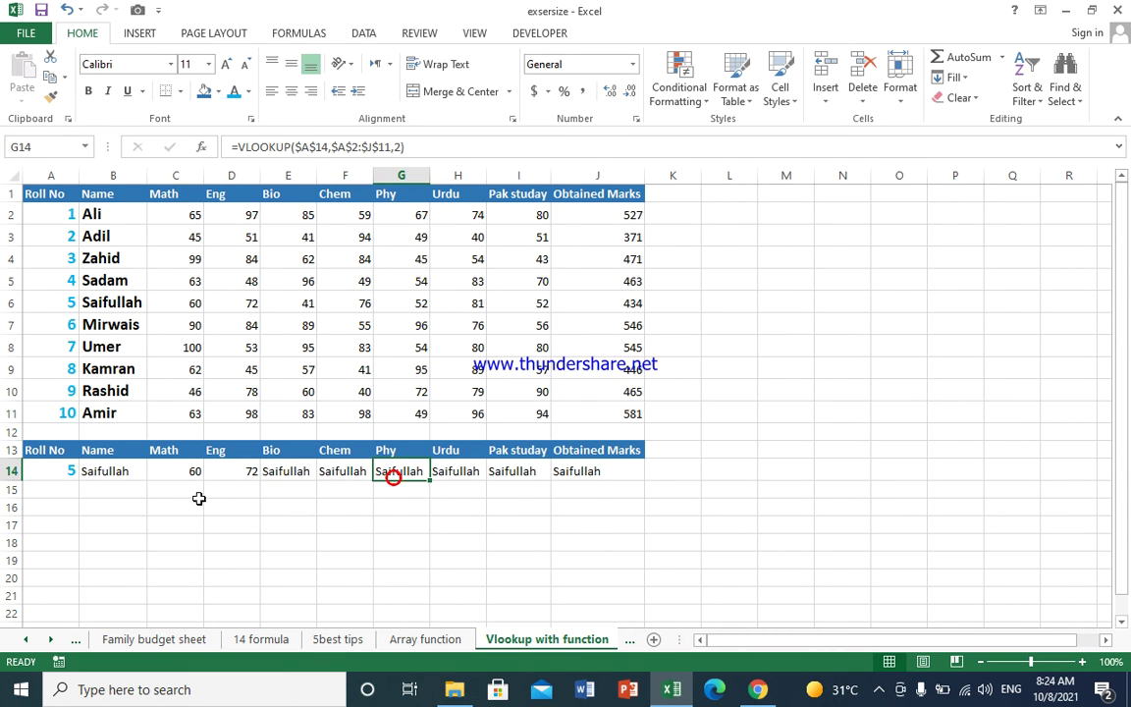
Step: Delete the lookup results from B14 through J14, keeping roll number 5 in A14
{"action": "left_click", "coordinate": [111, 472]}
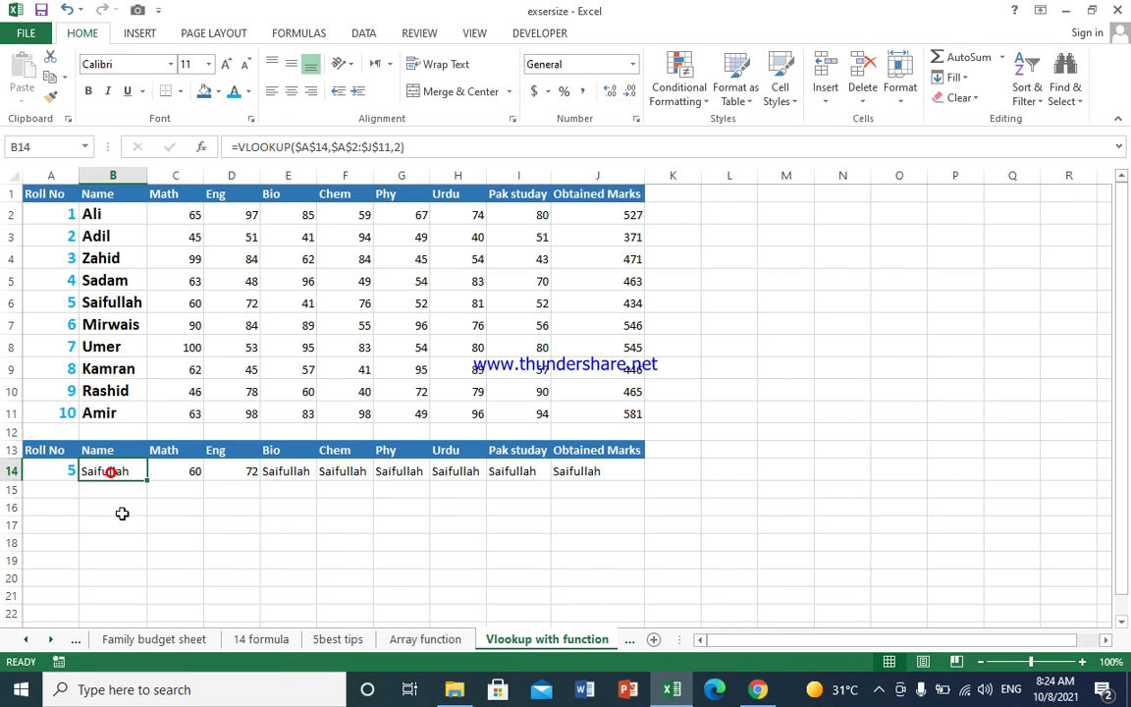
{"action": "key", "text": "Delete"}
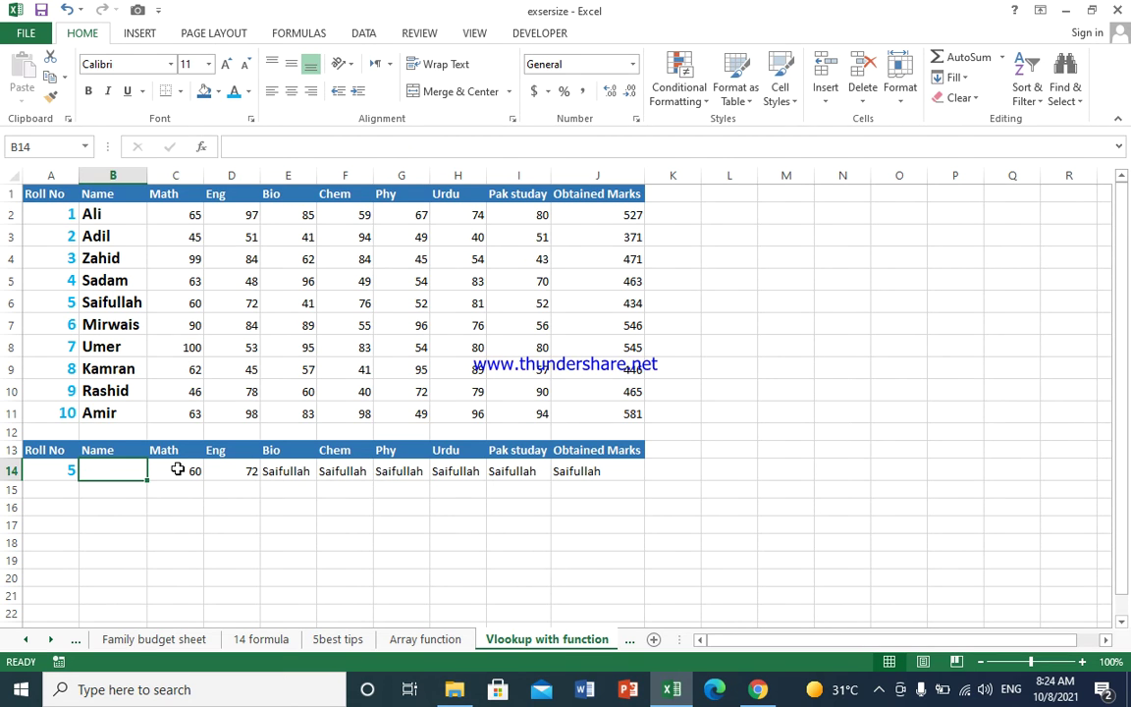
{"action": "left_click_drag", "start_coordinate": [156, 471], "coordinate": [608, 461]}
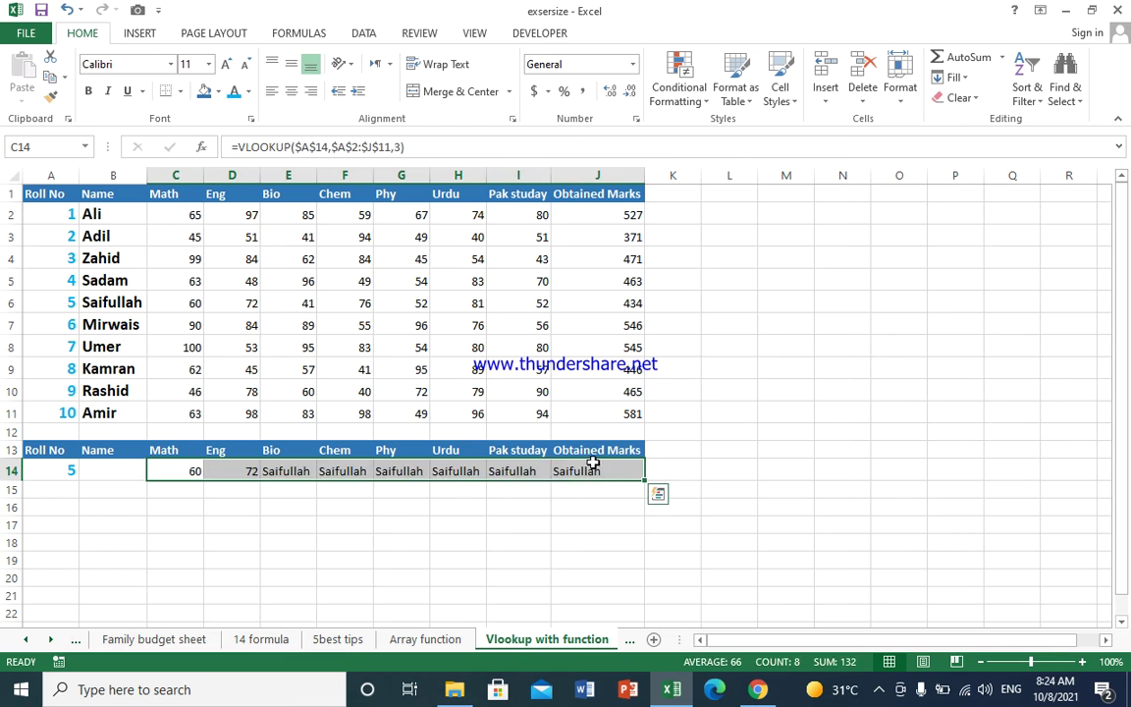
{"action": "key", "text": "Delete"}
{"action": "left_click", "coordinate": [125, 474]}
{"action": "left_click", "coordinate": [62, 470]}
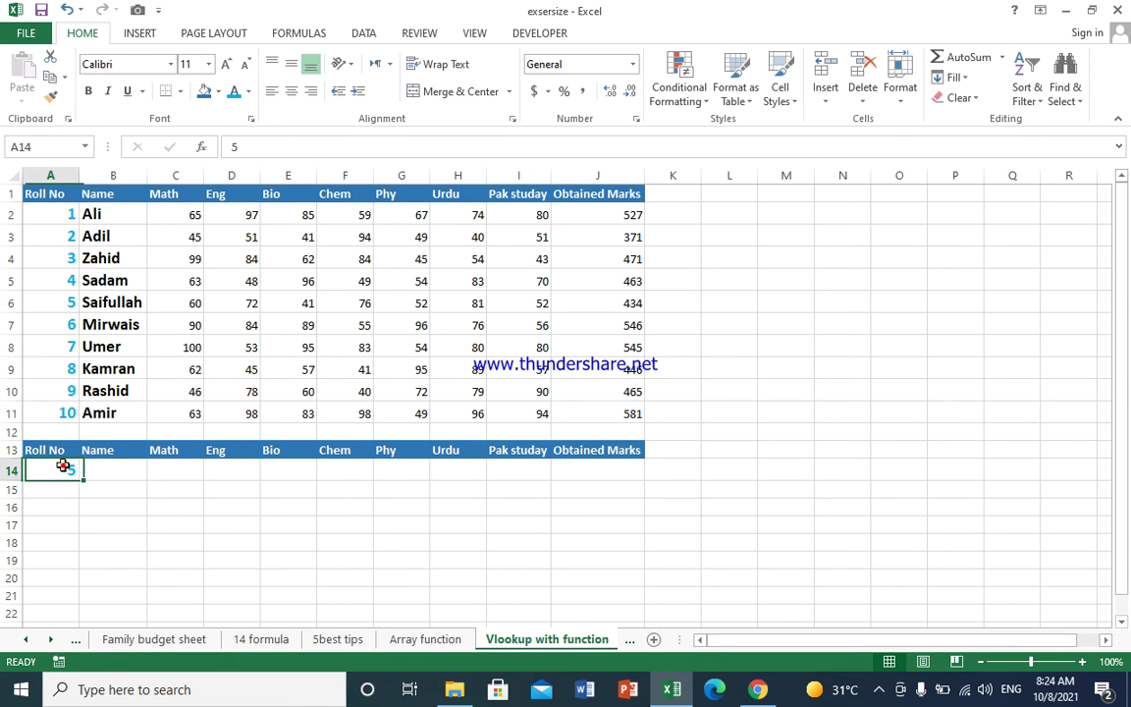
Step: Enter roll number 1 in A14 and start B14's formula as =VLOOKUP($A$14,$A$2:$J$11
{"action": "type", "text": "1"}
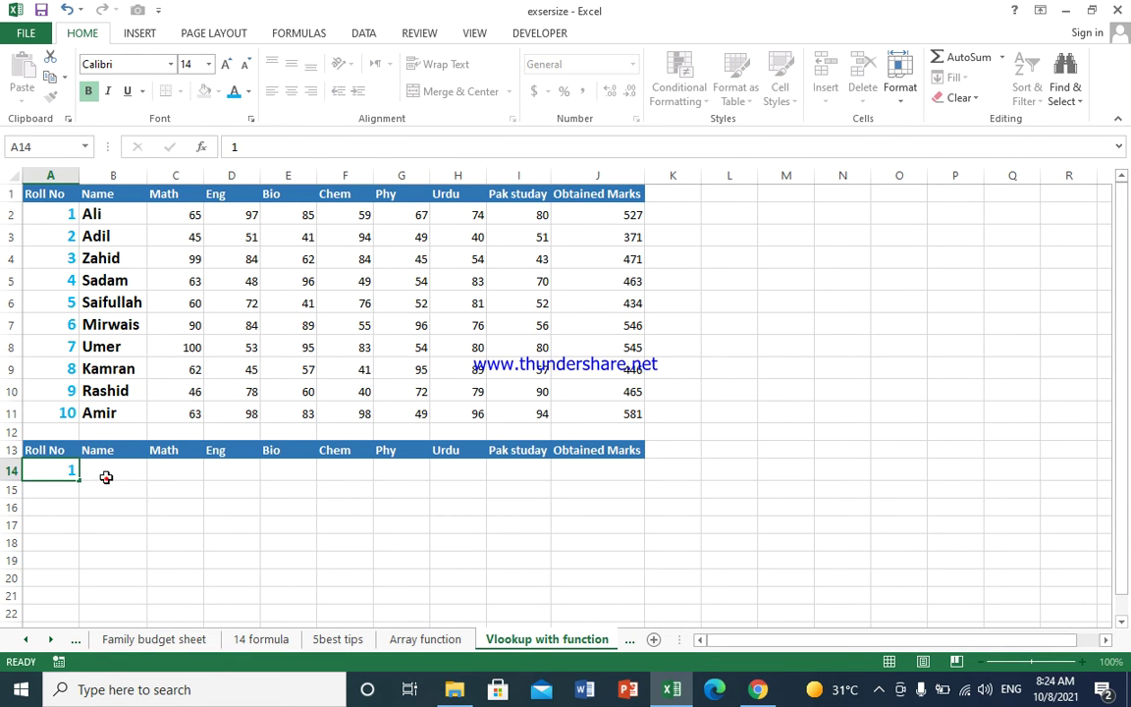
{"action": "left_click", "coordinate": [103, 474]}
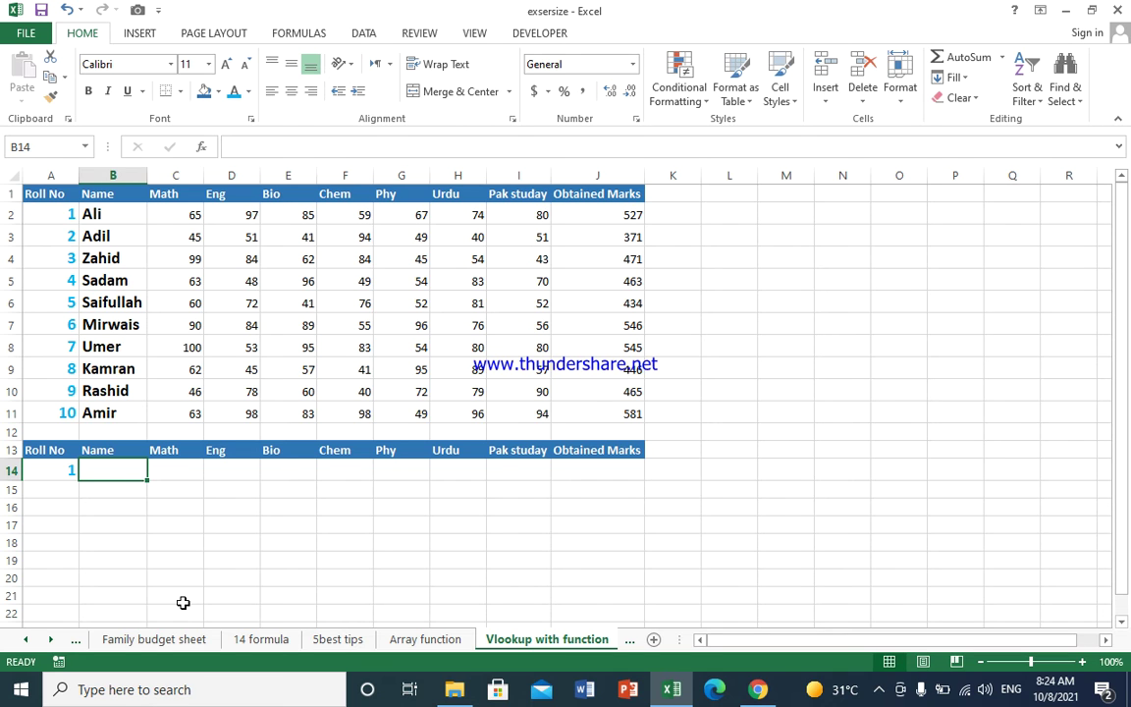
{"action": "type", "text": "=vlookup"}
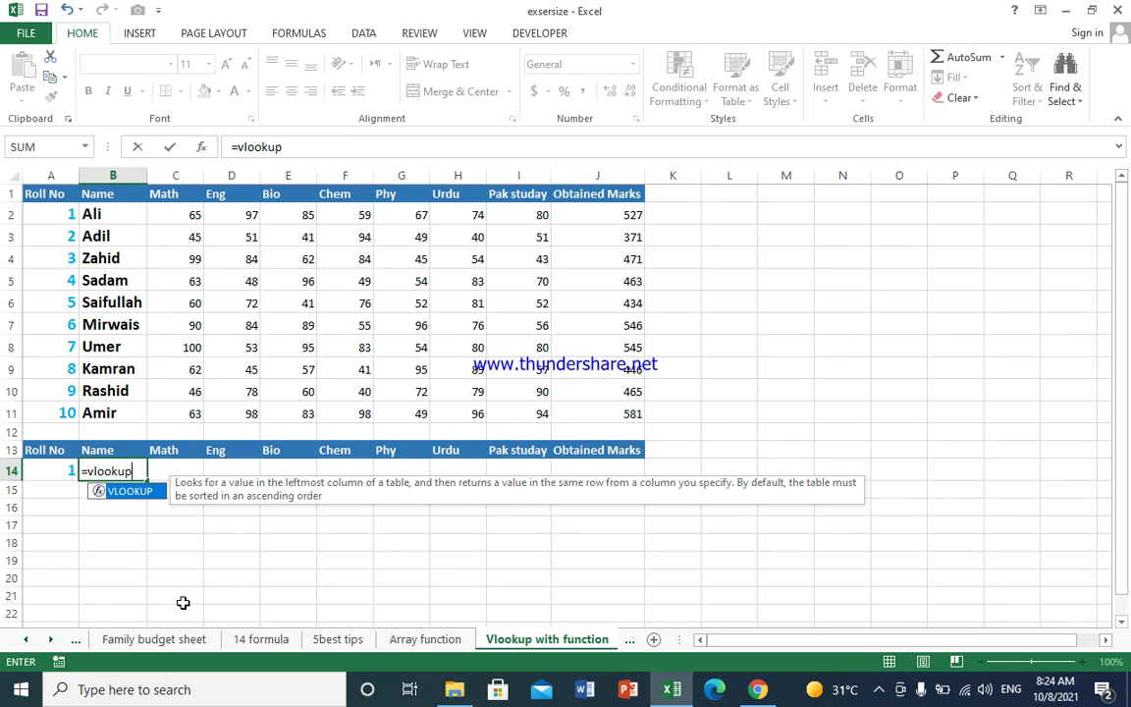
{"action": "type", "text": "("}
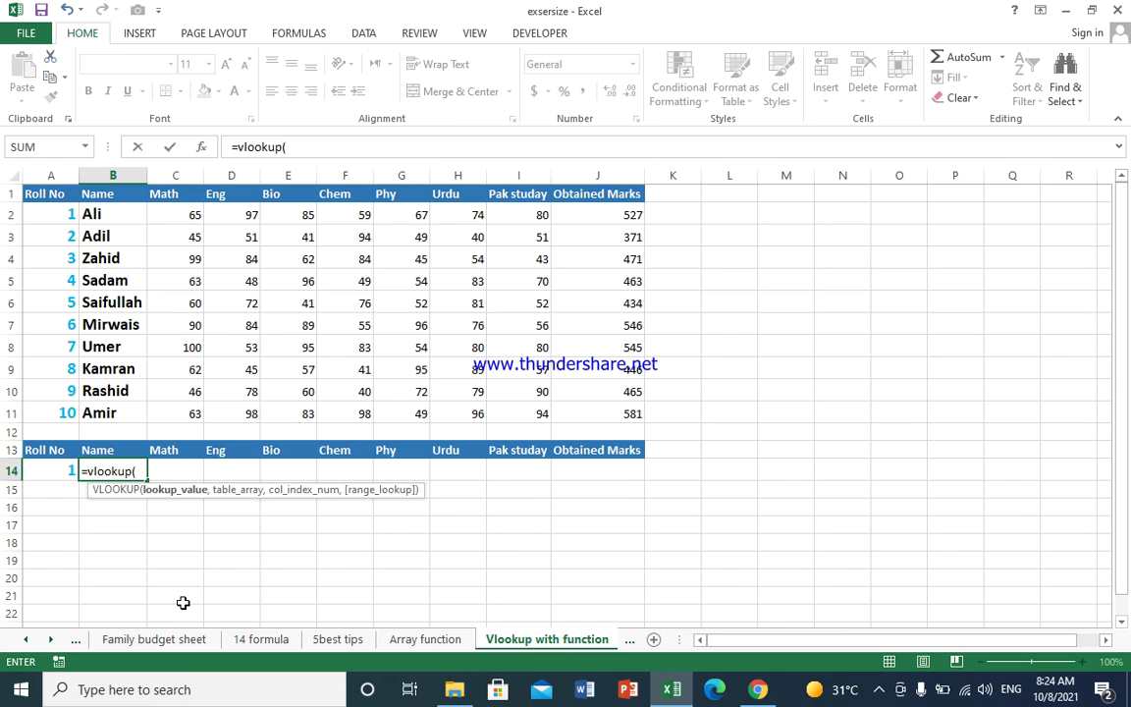
{"action": "left_click", "coordinate": [35, 472]}
{"action": "key", "text": "F4"}
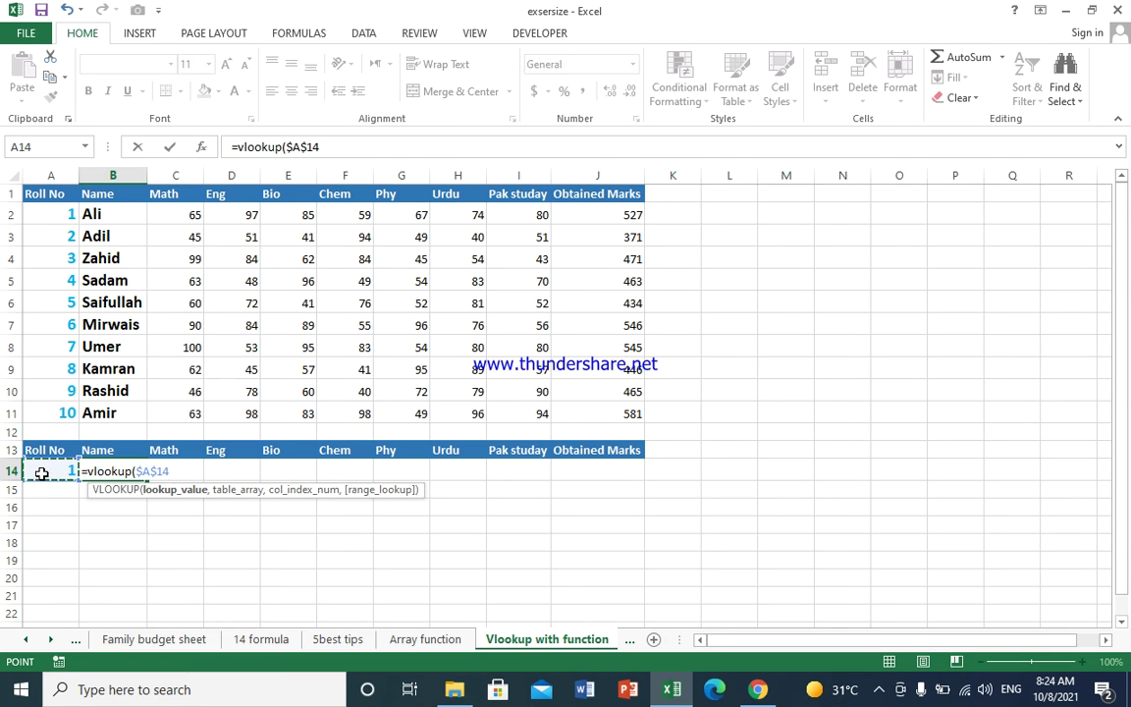
{"action": "type", "text": ","}
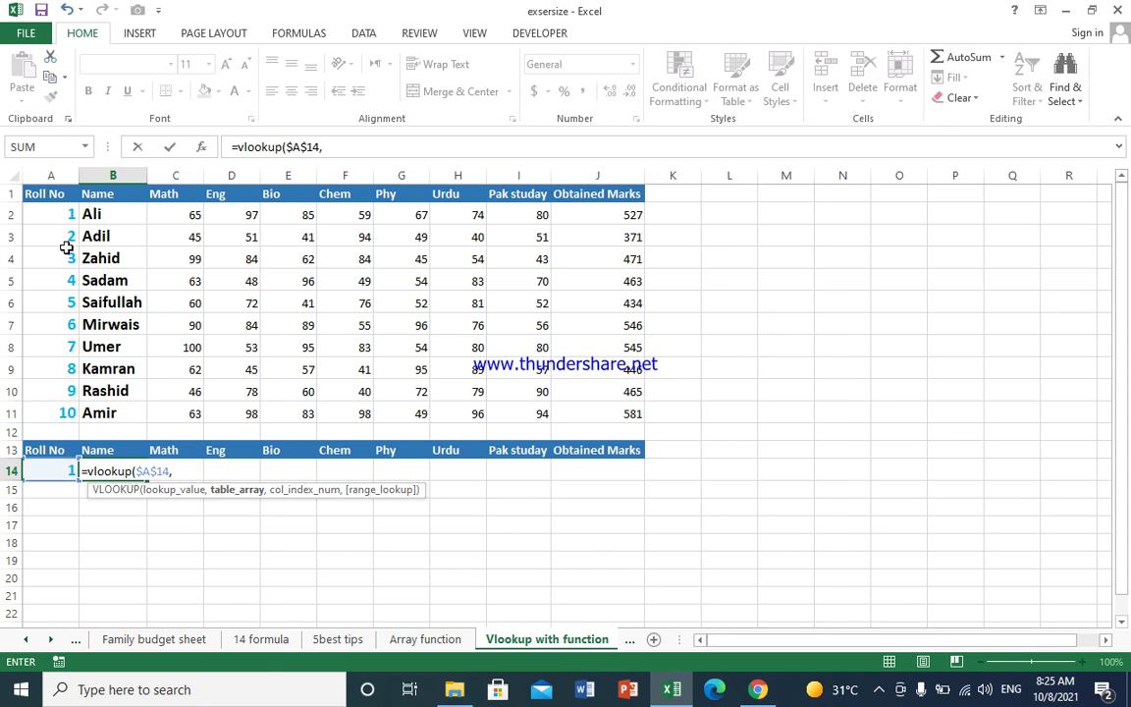
{"action": "left_click_drag", "start_coordinate": [60, 216], "coordinate": [599, 413]}
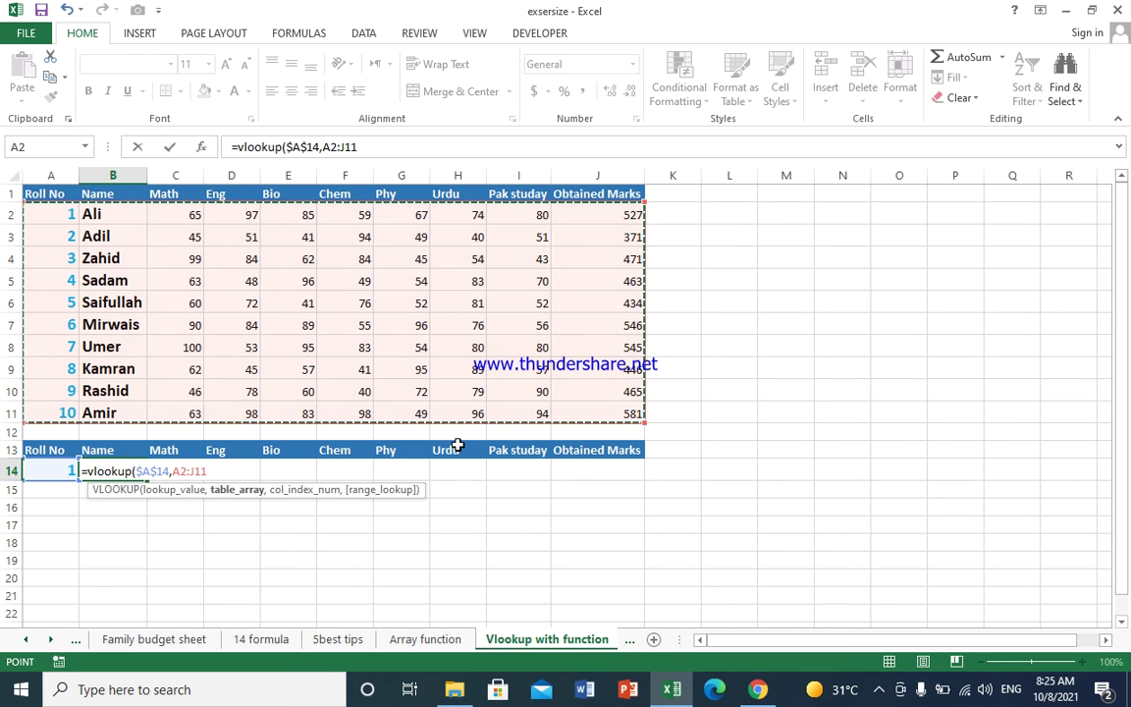
{"action": "key", "text": "F4"}
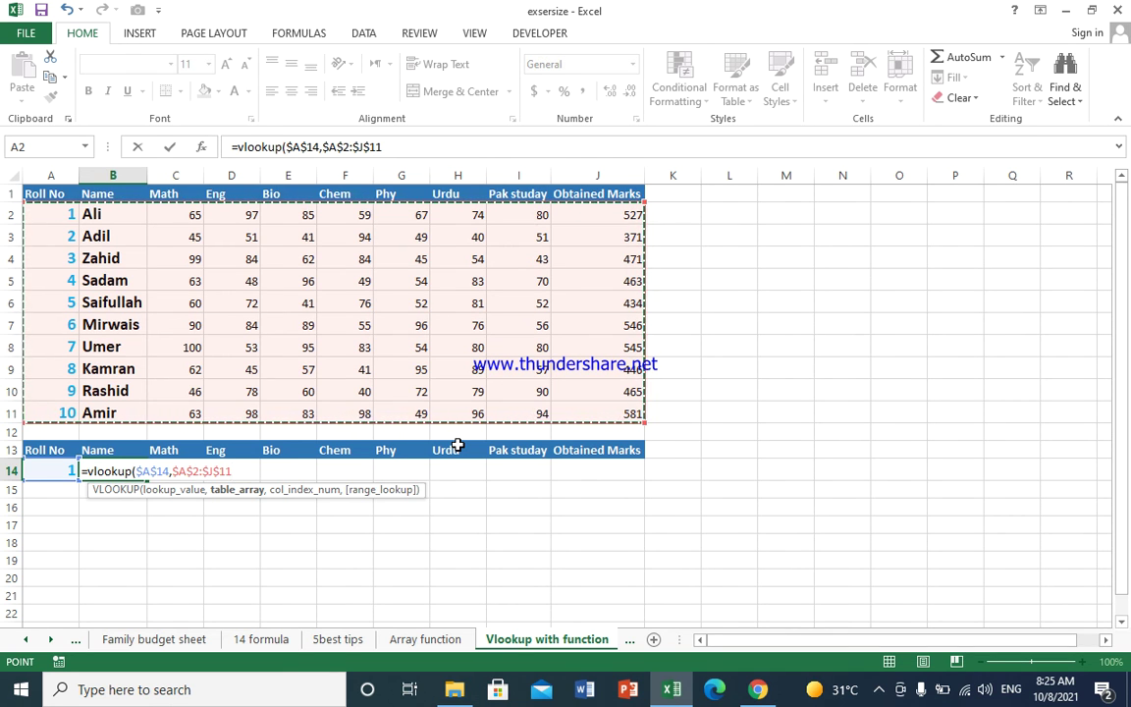
Step: Add the COLUMNS function as the column-index argument, starting its range at B1
{"action": "type", "text": ","}
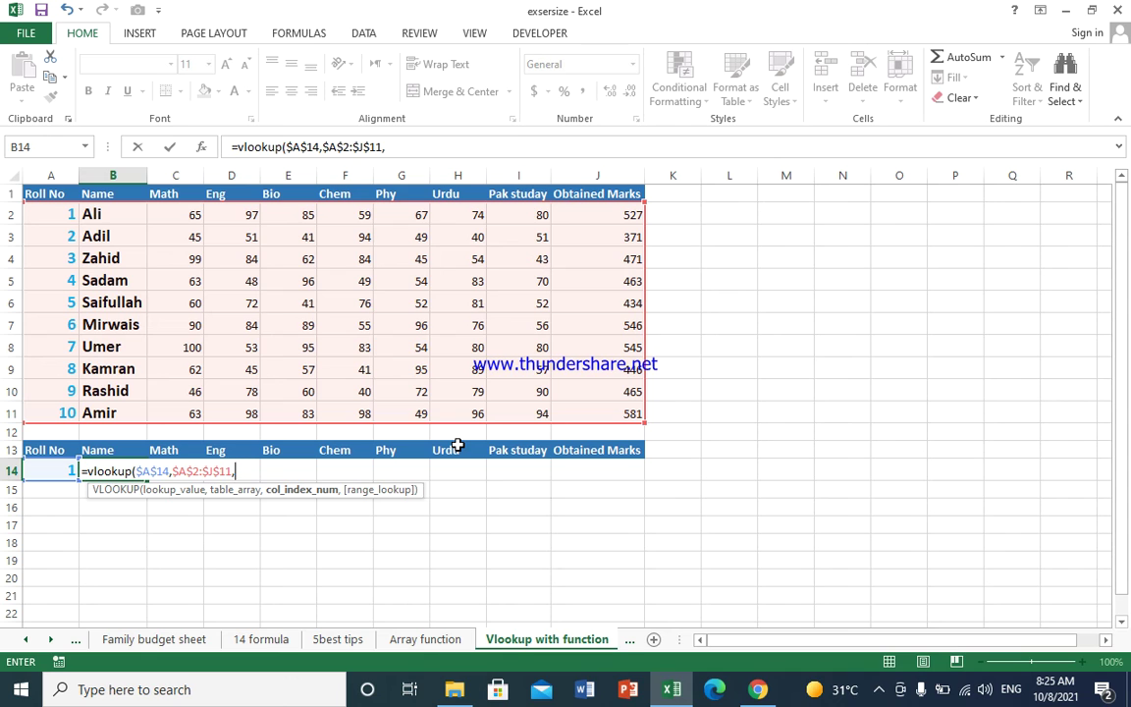
{"action": "type", "text": "c"}
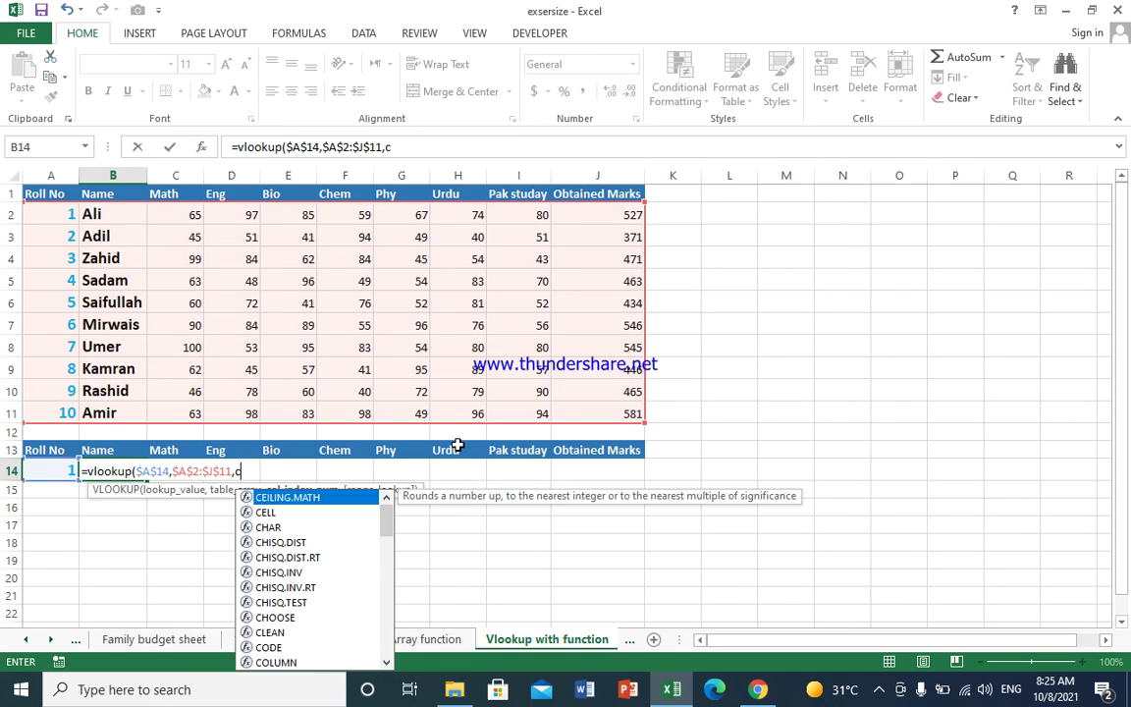
{"action": "type", "text": "ulu"}
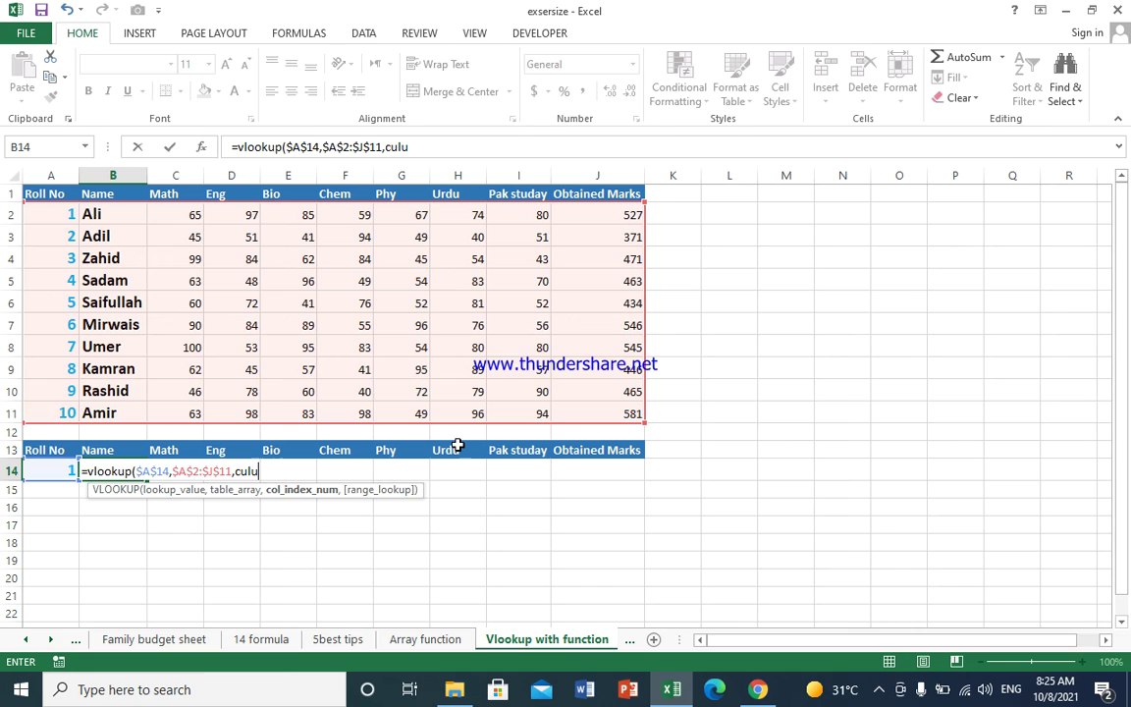
{"action": "key", "text": "BackSpace"}
{"action": "type", "text": "o"}
{"action": "type", "text": "mns"}
{"action": "key", "text": "BackSpace"}
{"action": "key", "text": "BackSpace"}
{"action": "key", "text": "BackSpace"}
{"action": "key", "text": "BackSpace"}
{"action": "key", "text": "BackSpace"}
{"action": "key", "text": "BackSpace"}
{"action": "type", "text": "olumns"}
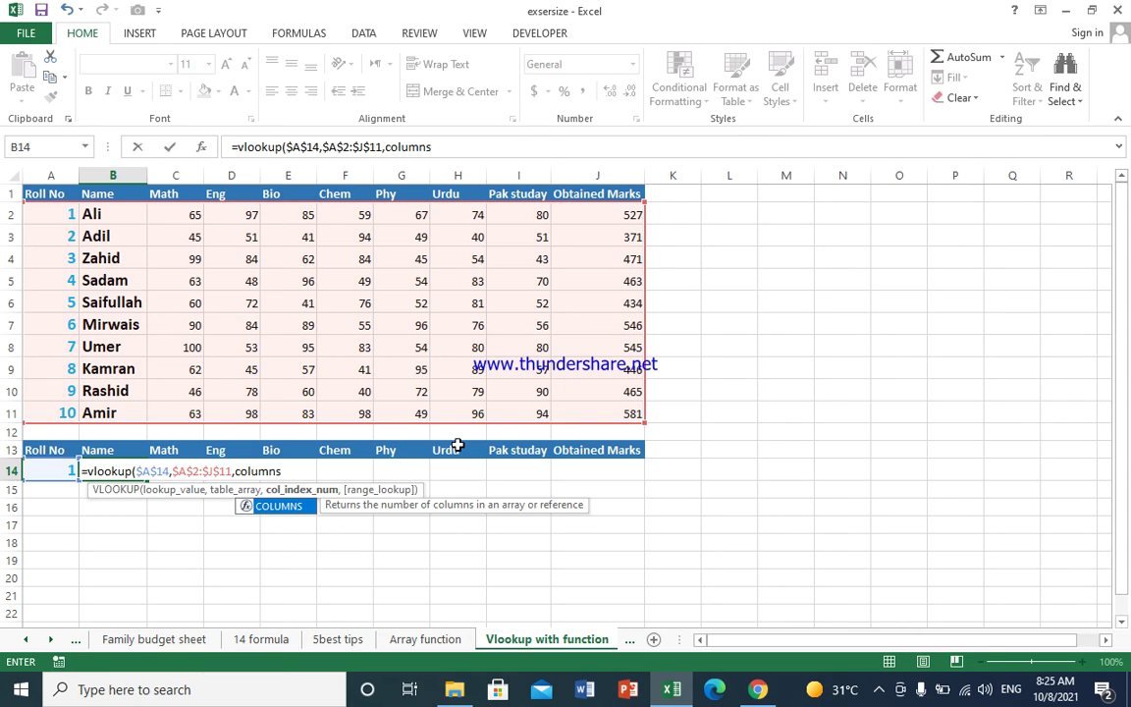
{"action": "key", "text": "Tab"}
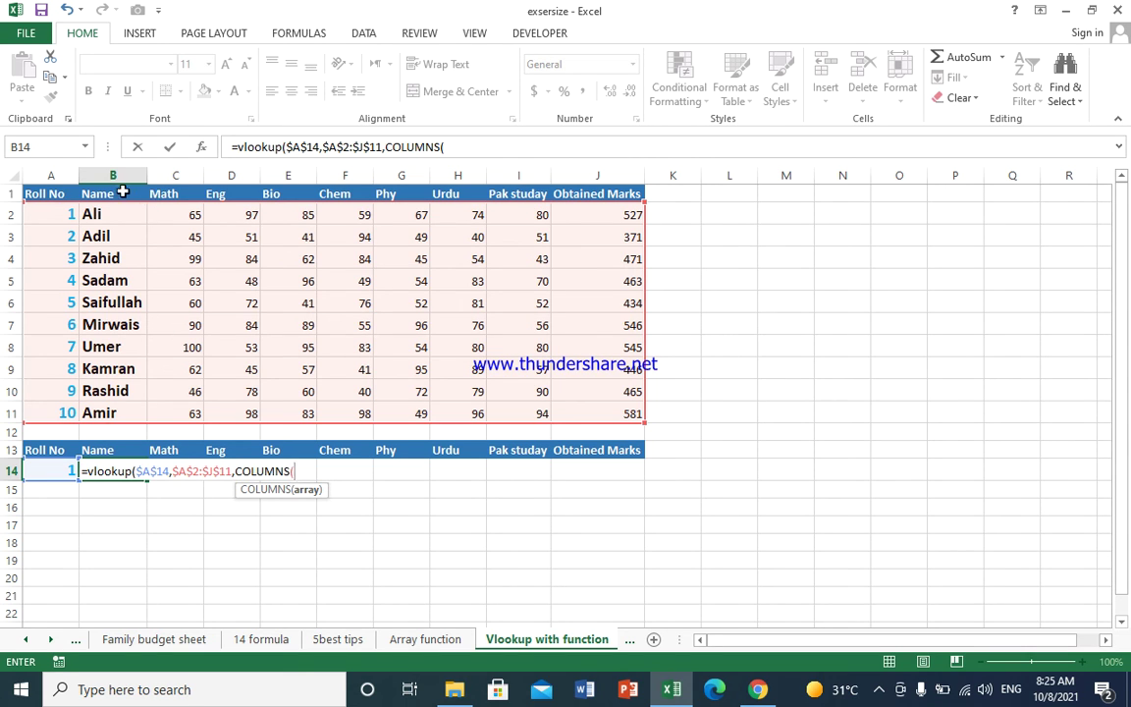
{"action": "left_click", "coordinate": [117, 192]}
Step: Make the COLUMNS range $B$1:C1 and close the formula with match type 0
{"action": "left_click_drag", "start_coordinate": [118, 193], "coordinate": [162, 192]}
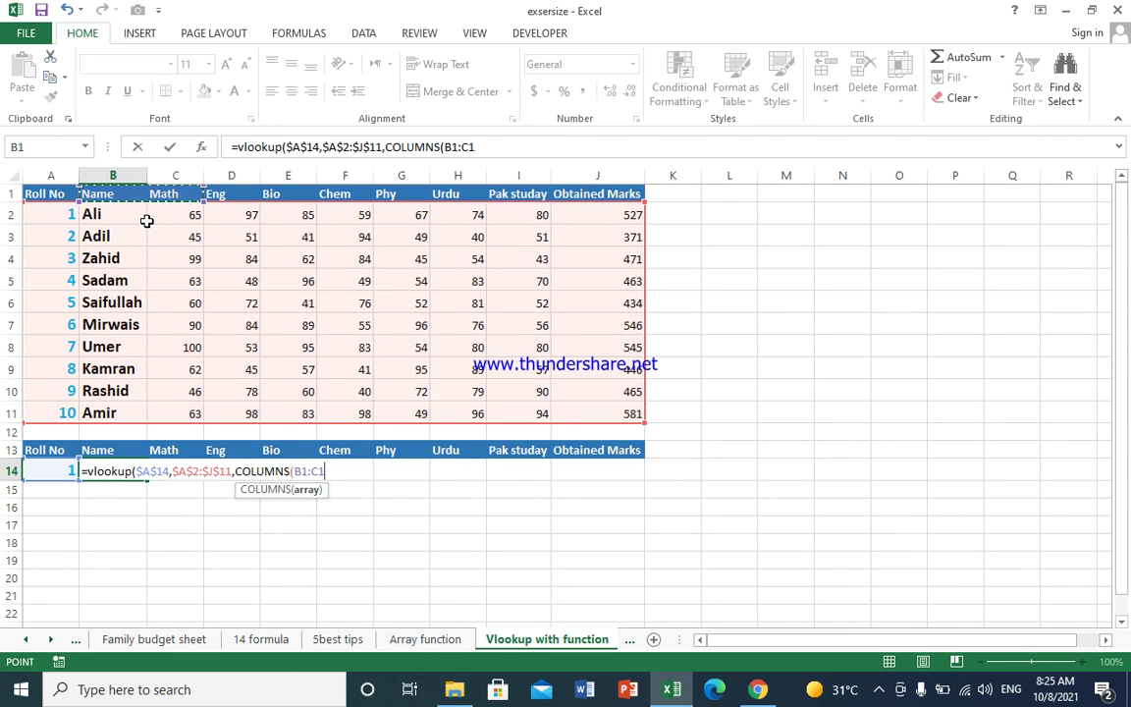
{"action": "double_click", "coordinate": [303, 471]}
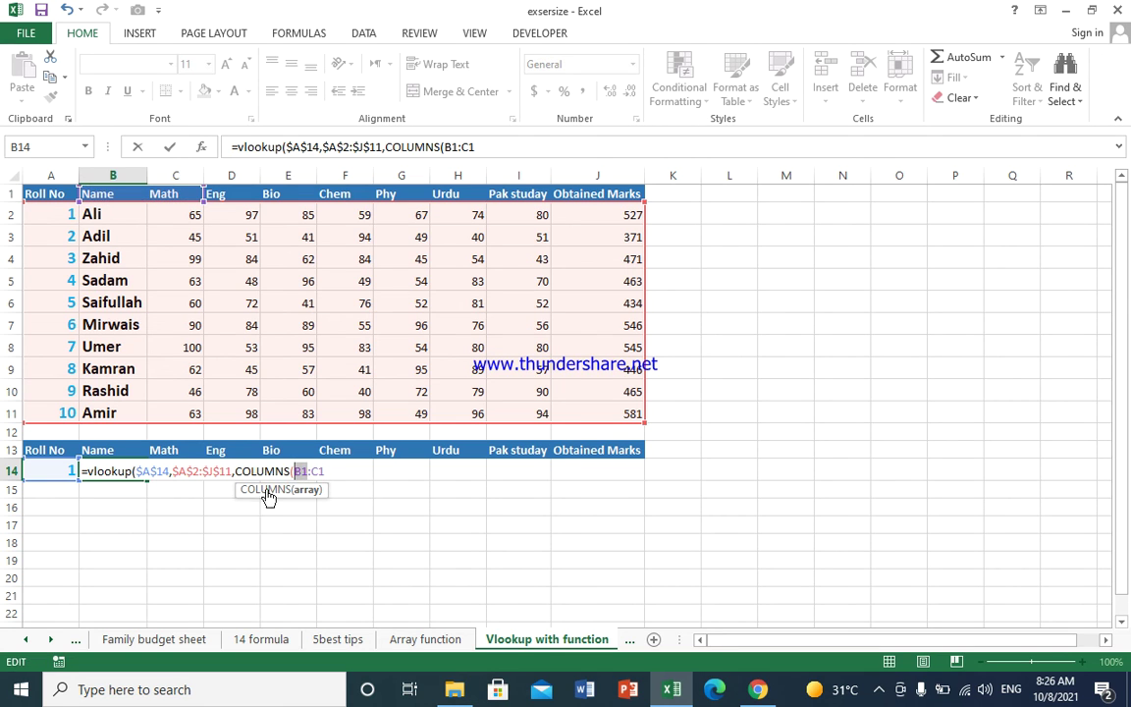
{"action": "key", "text": "F4"}
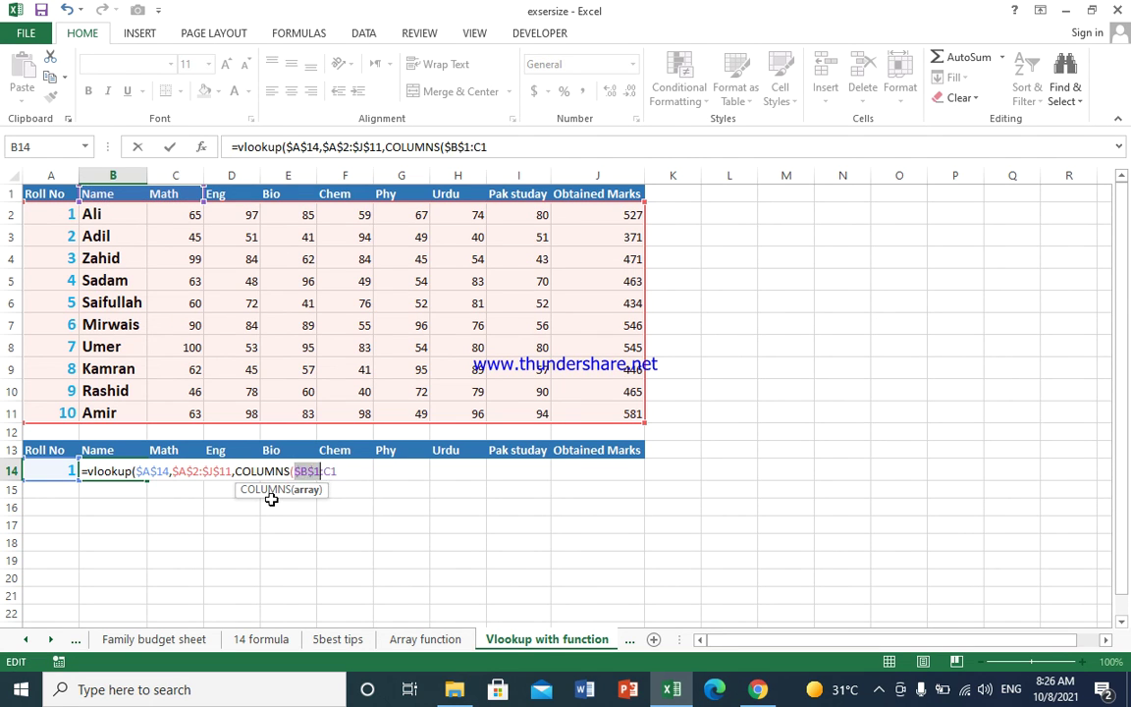
{"action": "left_click", "coordinate": [337, 471]}
{"action": "type", "text": ","}
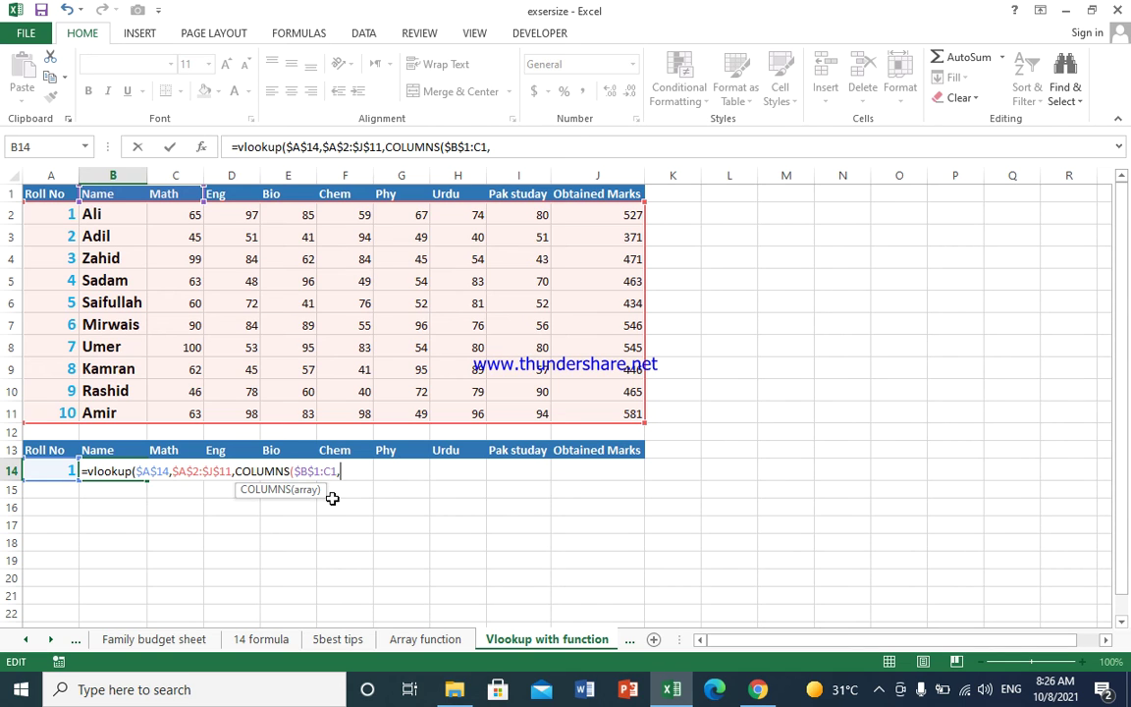
{"action": "type", "text": ")"}
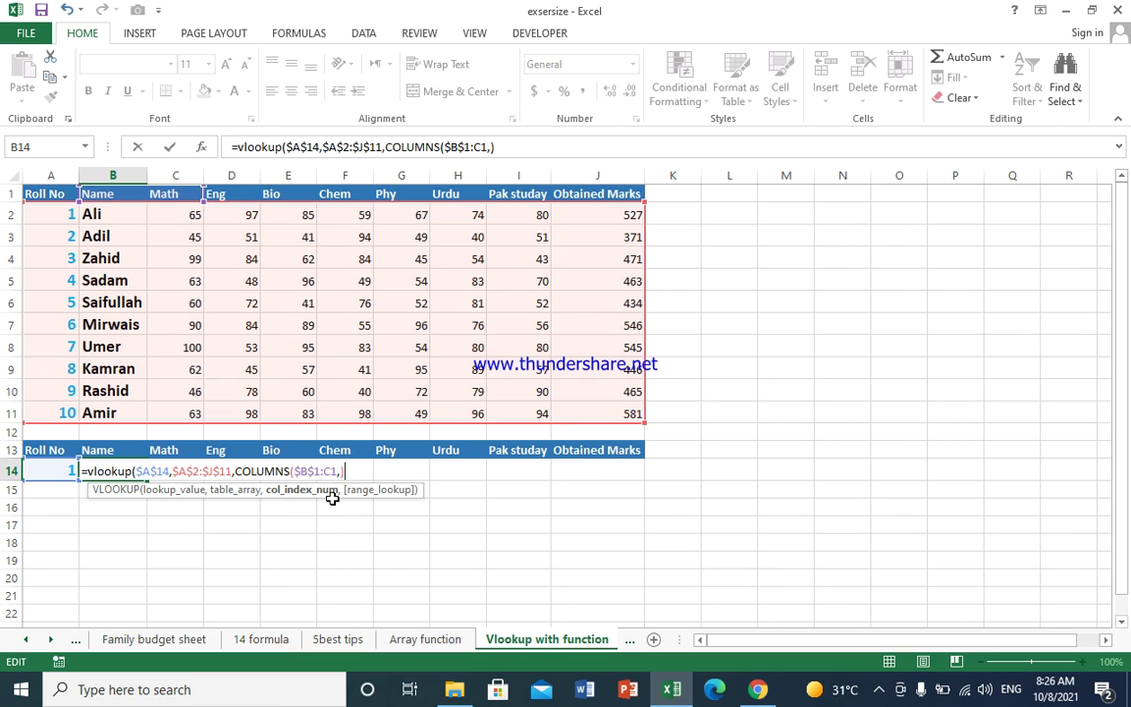
{"action": "type", "text": ",0"}
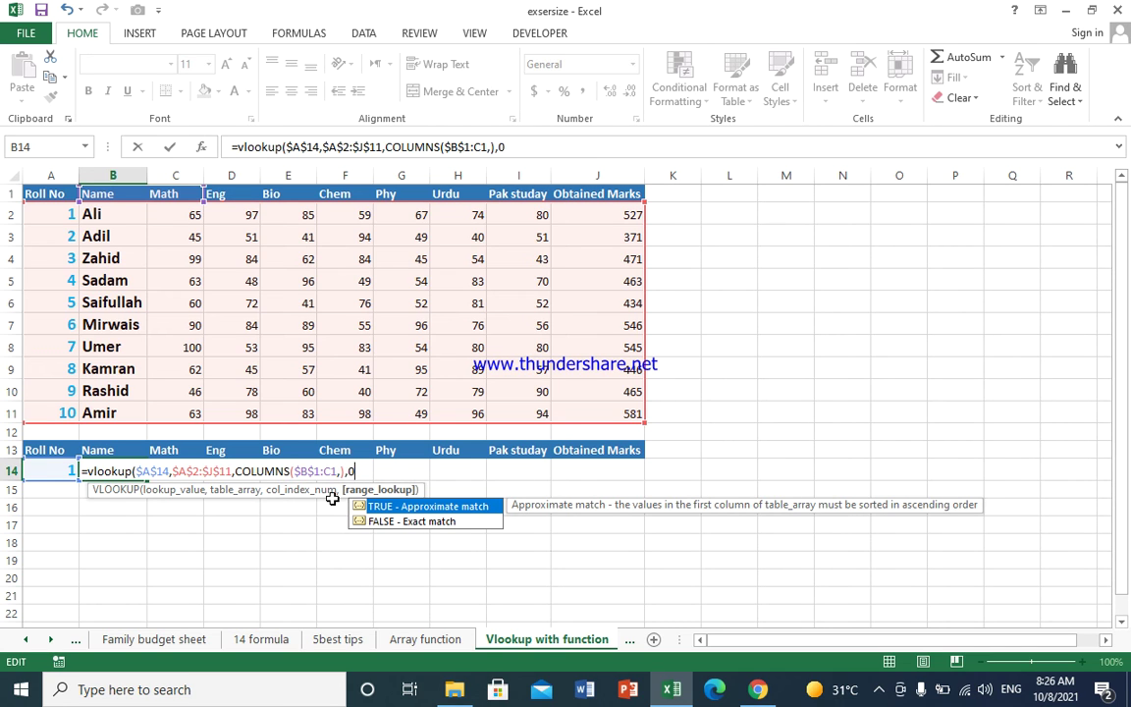
{"action": "type", "text": ")"}
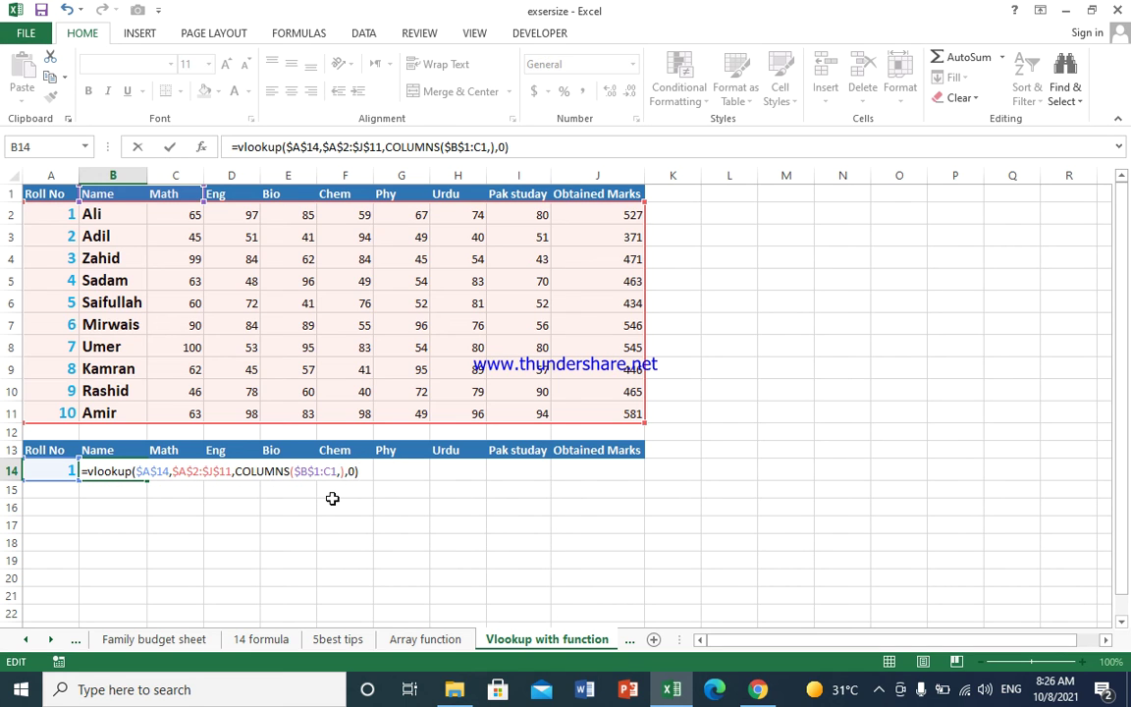
{"action": "key", "text": "Return"}
{"action": "key", "text": "Return"}
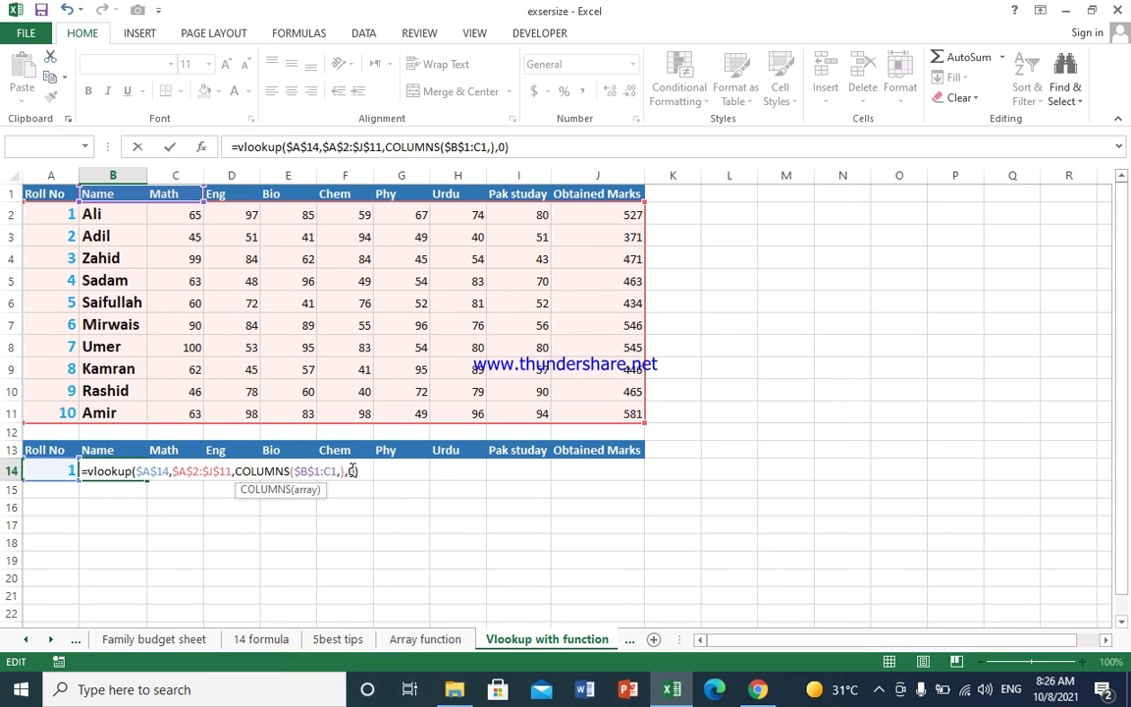
{"action": "left_click", "coordinate": [352, 472]}
{"action": "left_click", "coordinate": [358, 471]}
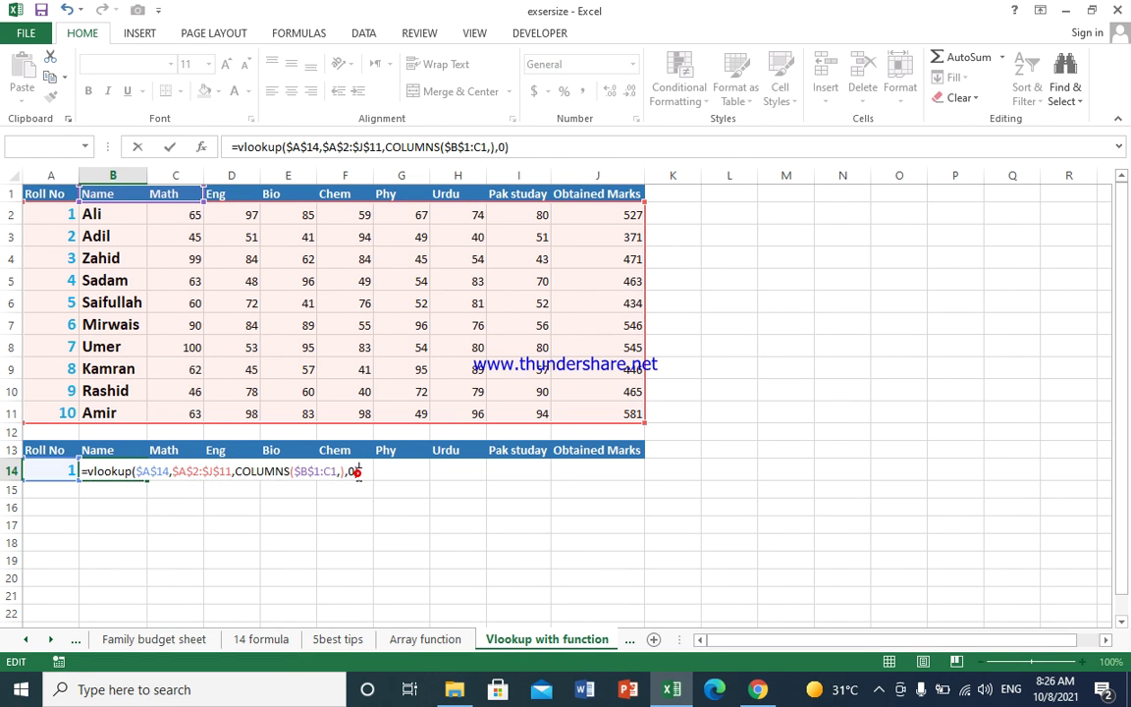
{"action": "key", "text": "BackSpace"}
{"action": "key", "text": "BackSpace"}
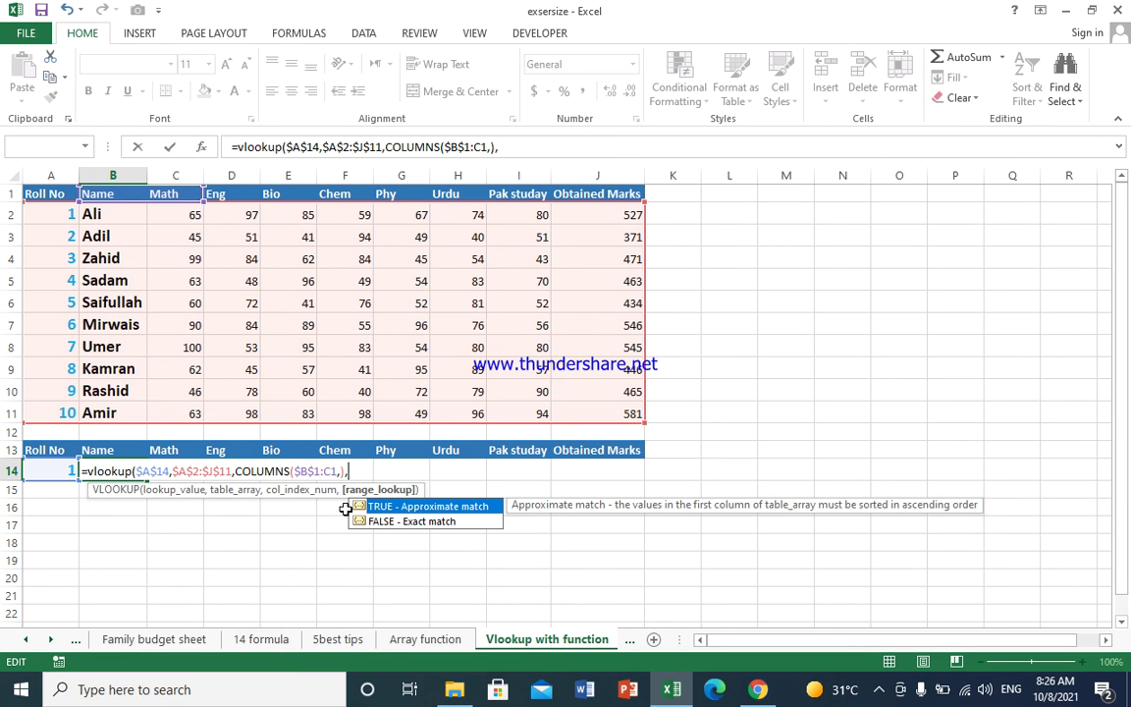
{"action": "type", "text": "0"}
{"action": "type", "text": ")"}
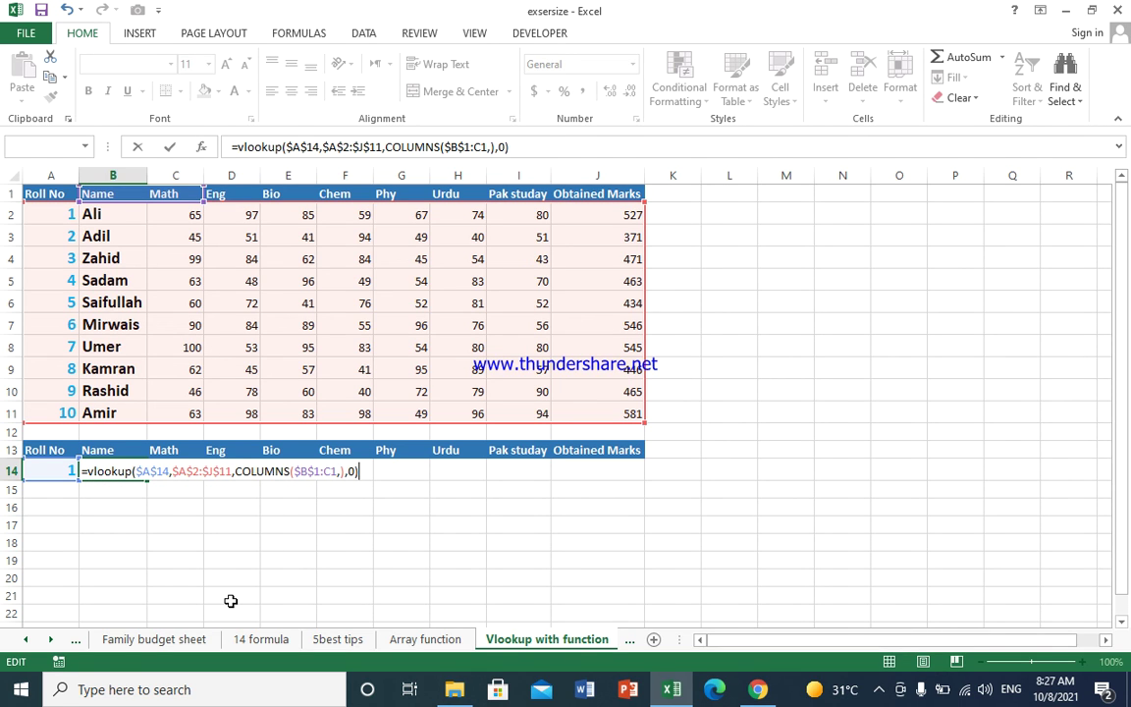
{"action": "key", "text": "Return"}
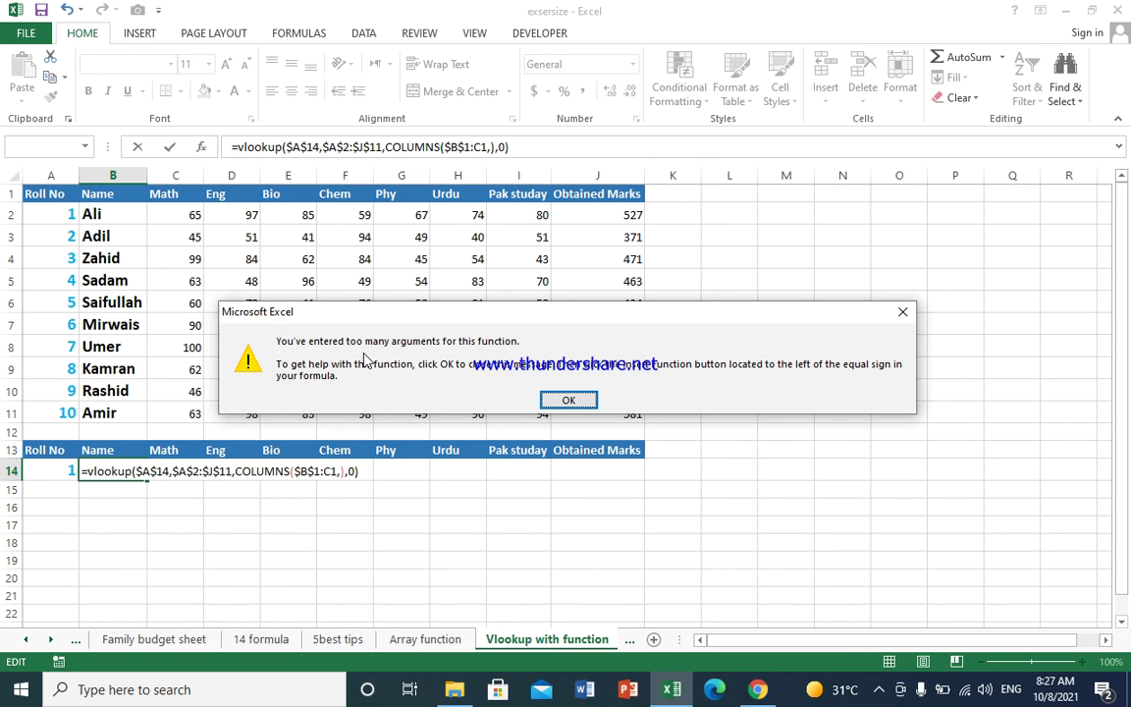
{"action": "left_click", "coordinate": [565, 402]}
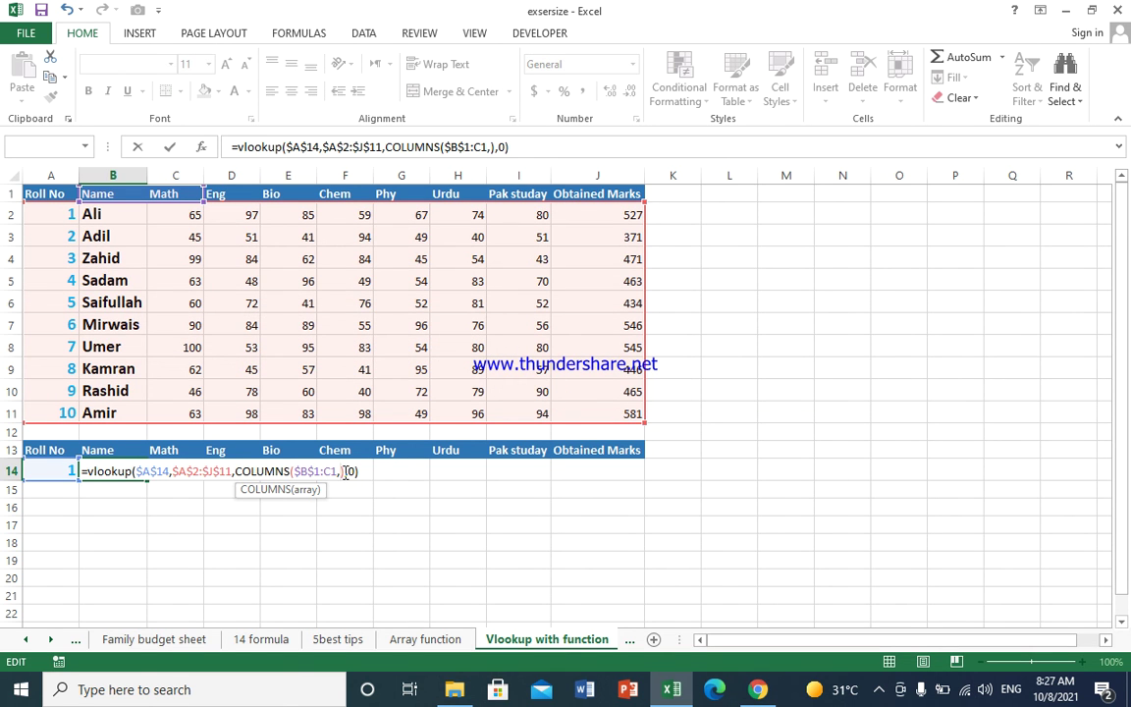
{"action": "left_click", "coordinate": [344, 472]}
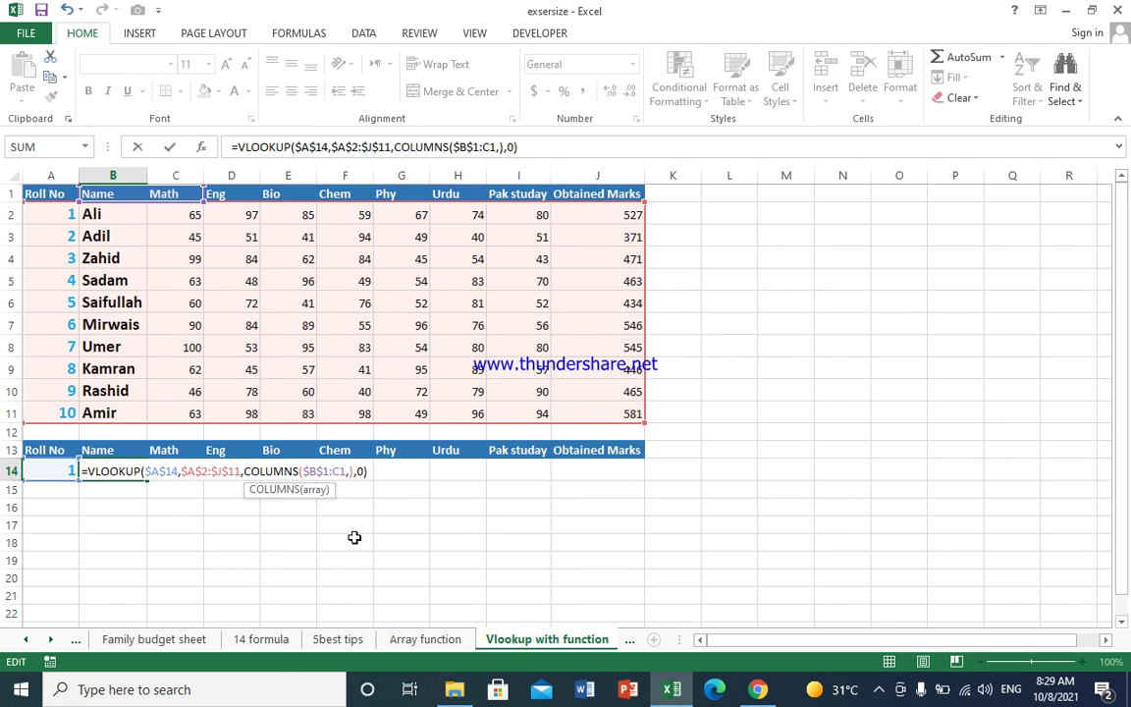
Step: Delete the stray comma after C1 and enter =VLOOKUP($A$14,$A$2:$J$11,COLUMNS($B$1:C1),0)
{"action": "key", "text": "BackSpace"}
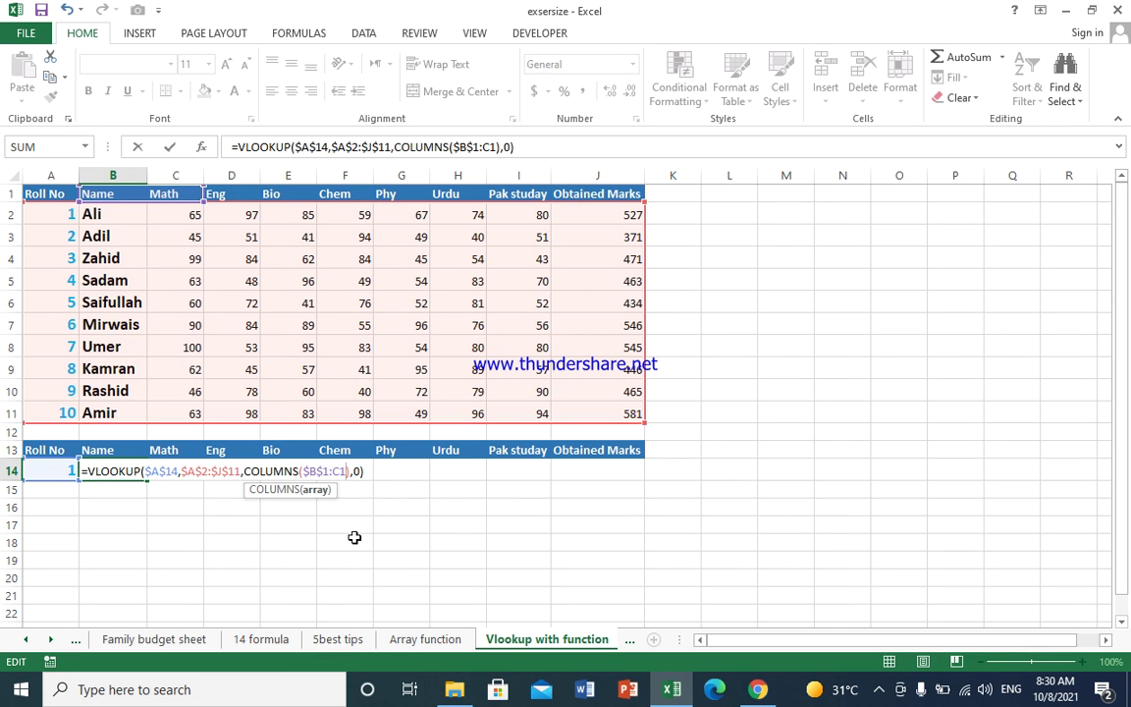
{"action": "left_click", "coordinate": [366, 471]}
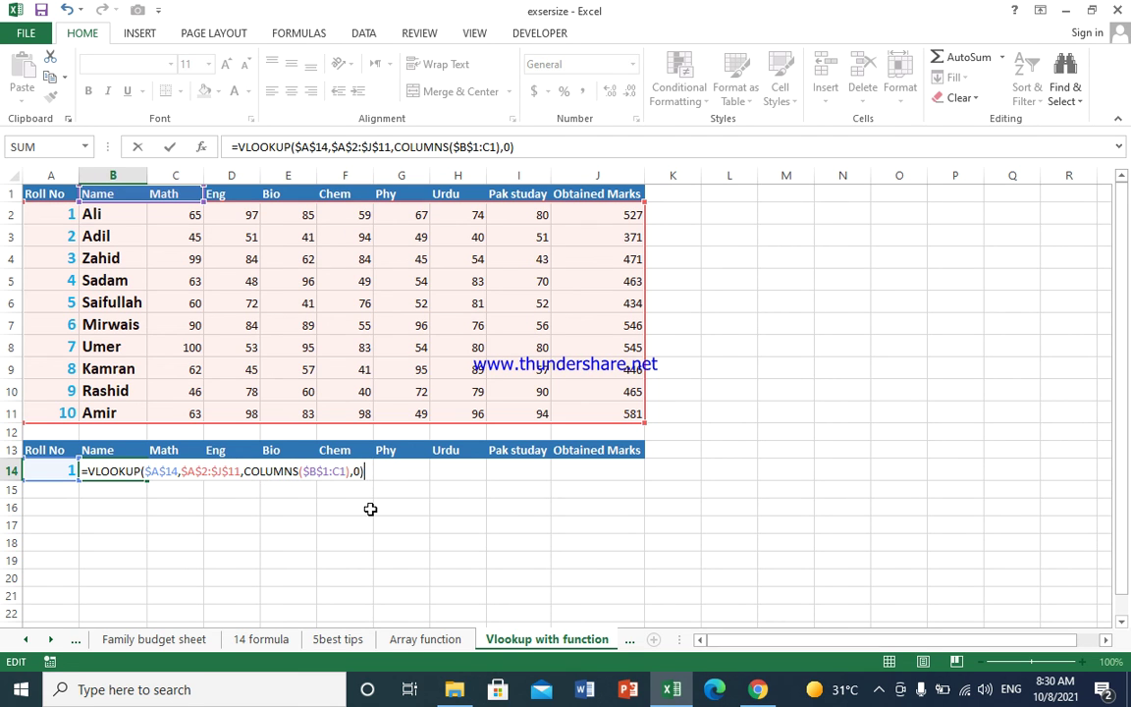
{"action": "key", "text": "Return"}
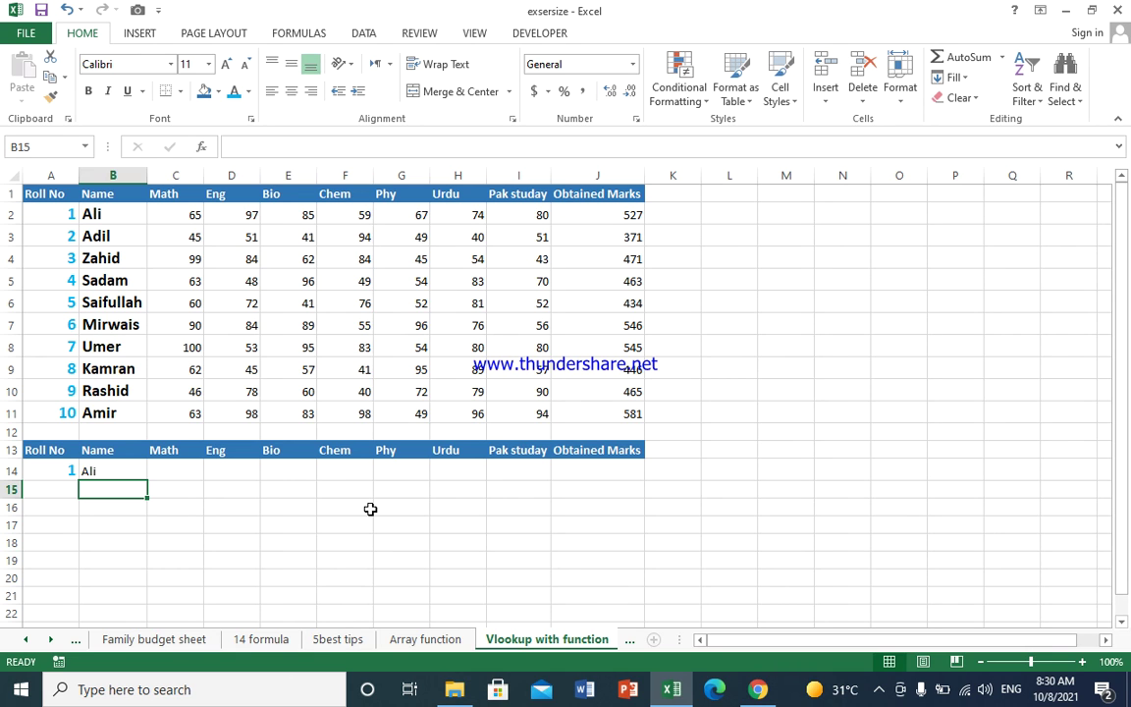
Step: Test the lookup by entering roll number 5 in A14, then switching back to 1
{"action": "left_click", "coordinate": [49, 472]}
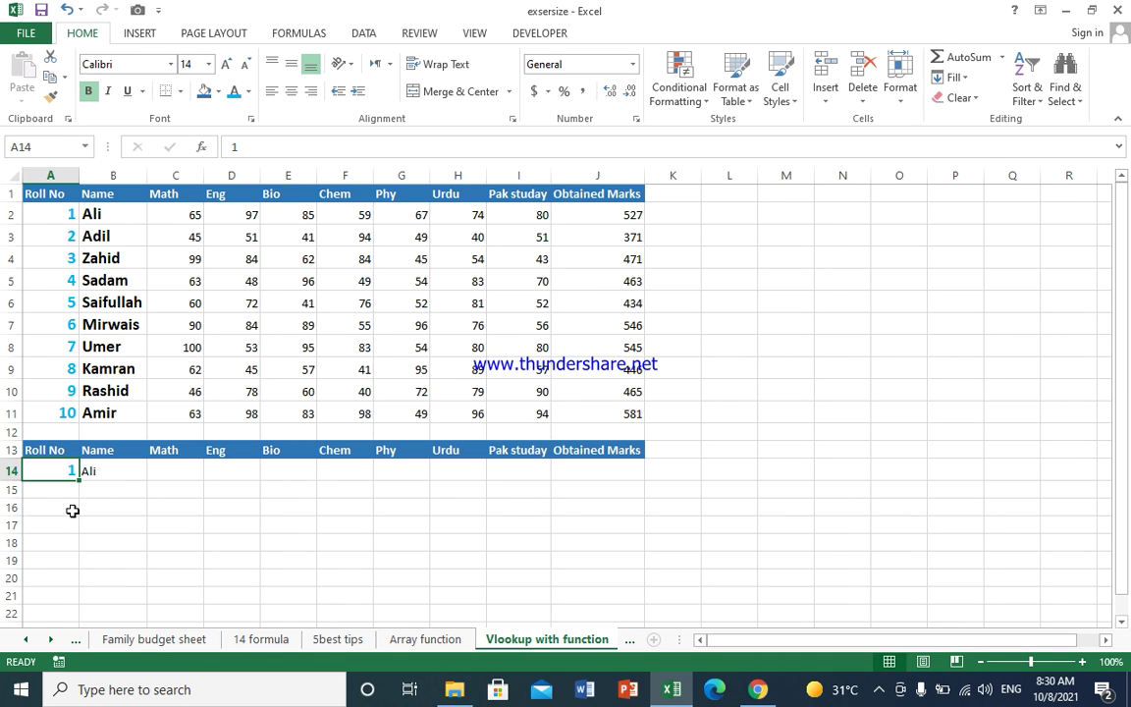
{"action": "type", "text": "5"}
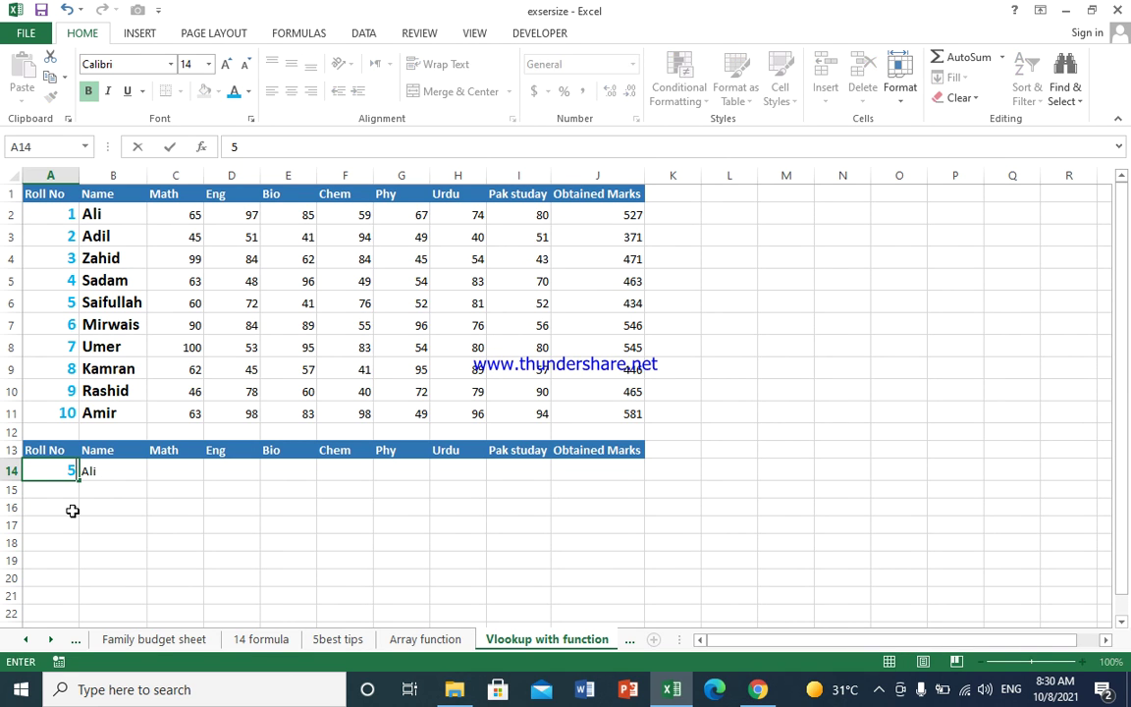
{"action": "key", "text": "Tab"}
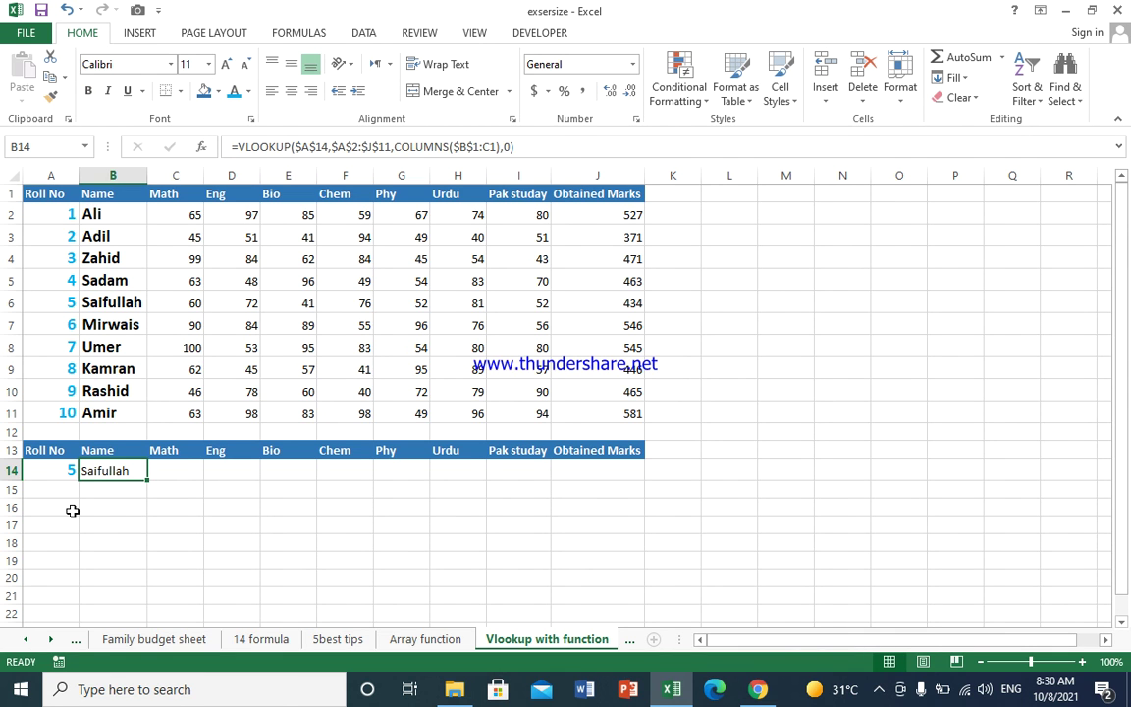
{"action": "key", "text": "Left"}
{"action": "type", "text": "1"}
{"action": "key", "text": "Tab"}
Step: Fill B14's formula through J14, showing Ali's marks and total 527, and check the copies
{"action": "left_click_drag", "start_coordinate": [148, 479], "coordinate": [635, 479]}
{"action": "left_click", "coordinate": [587, 470]}
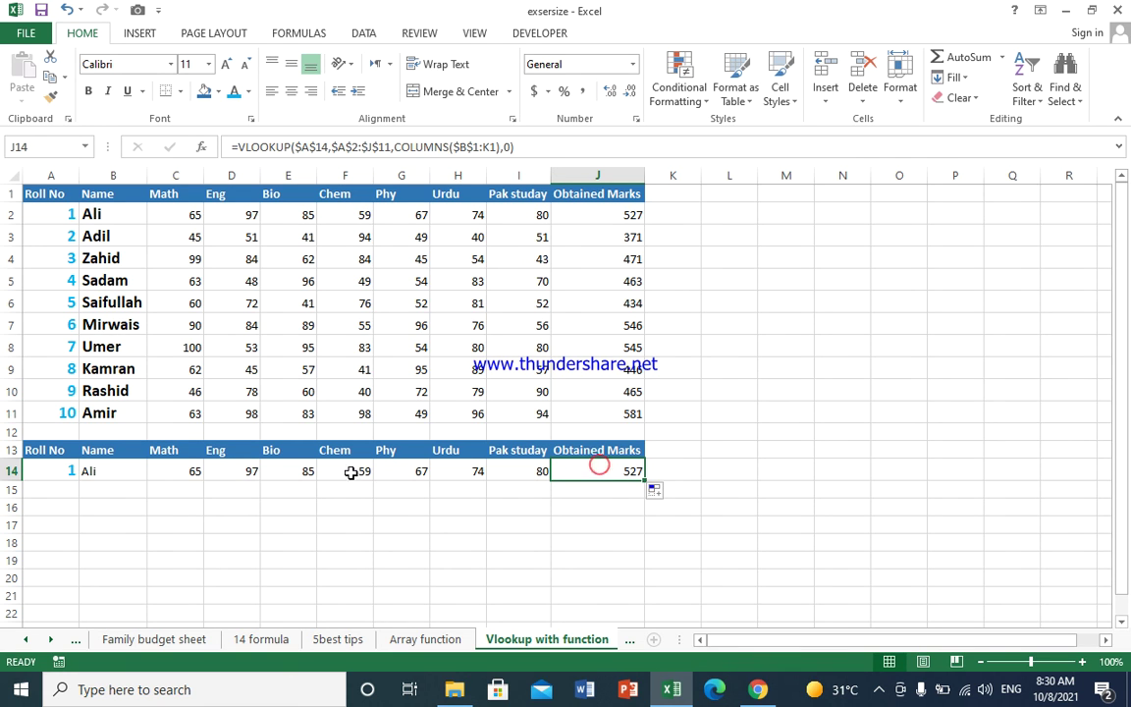
{"action": "left_click", "coordinate": [182, 471]}
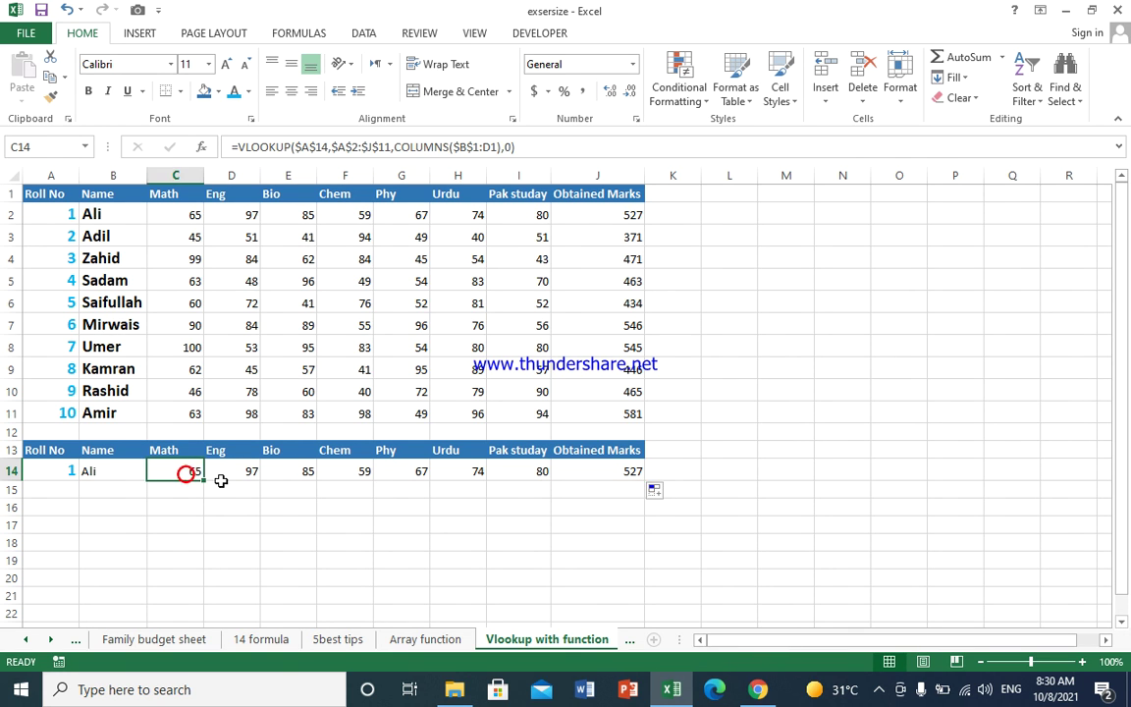
{"action": "left_click", "coordinate": [224, 485]}
{"action": "left_click", "coordinate": [282, 469]}
{"action": "left_click", "coordinate": [345, 470]}
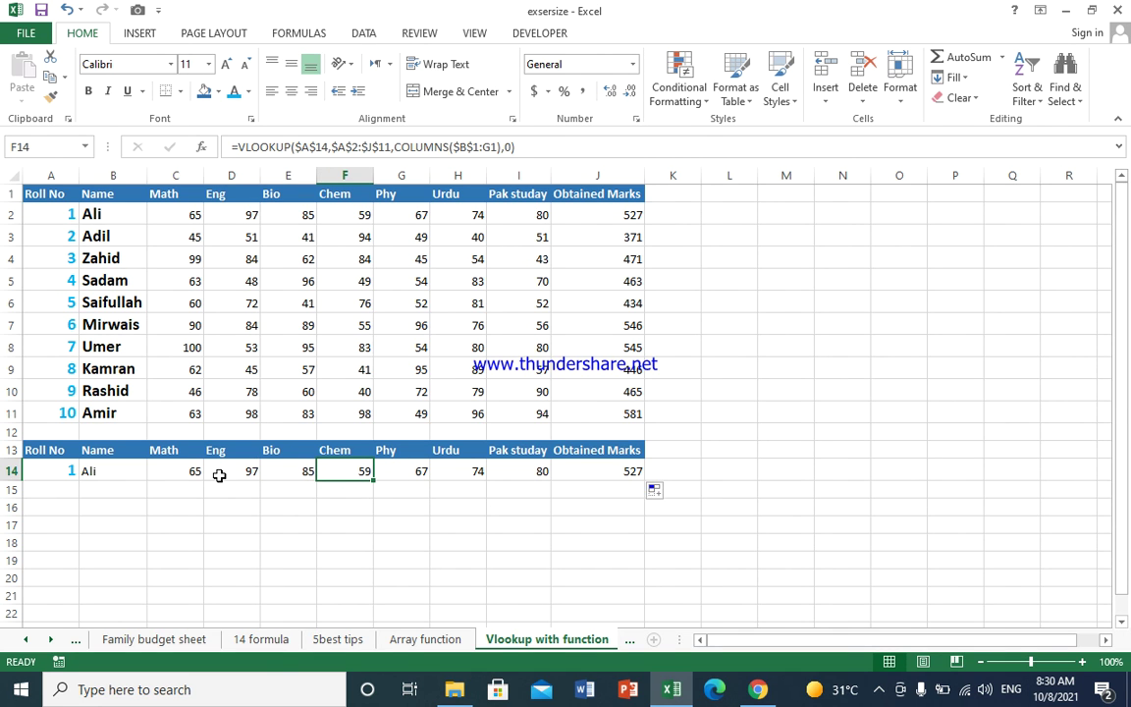
{"action": "left_click", "coordinate": [57, 472]}
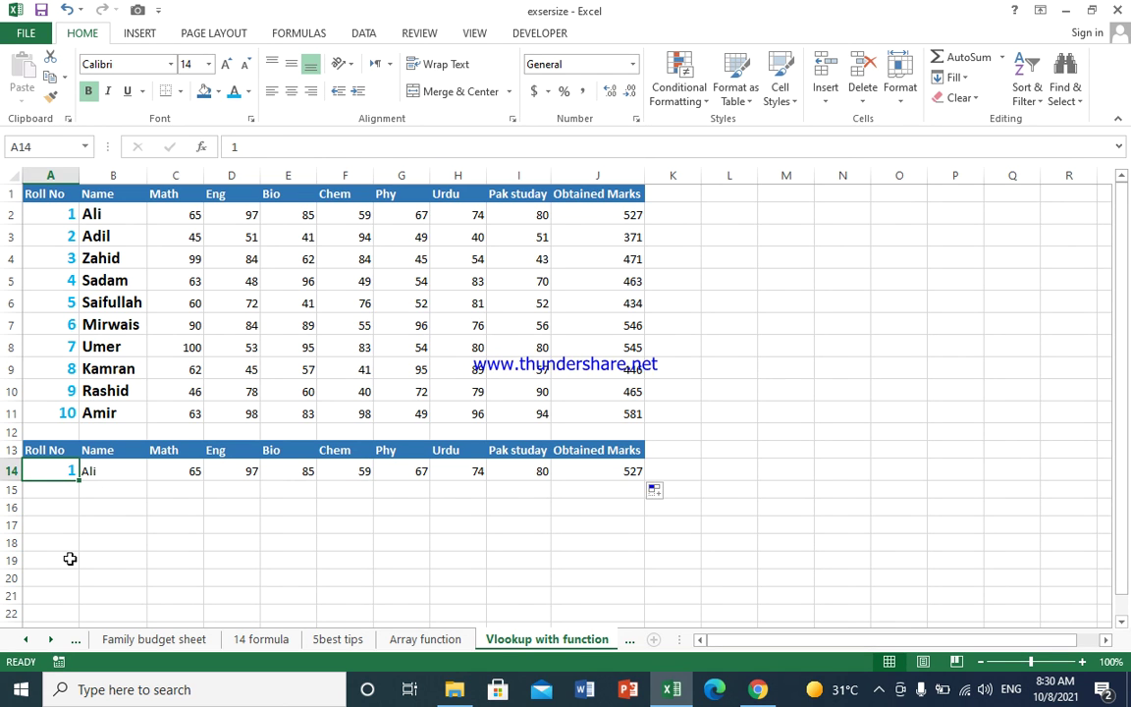
Step: Enter roll number 6 in A14 and step through the returned marks for Mirwais
{"action": "type", "text": "6"}
{"action": "key", "text": "Tab"}
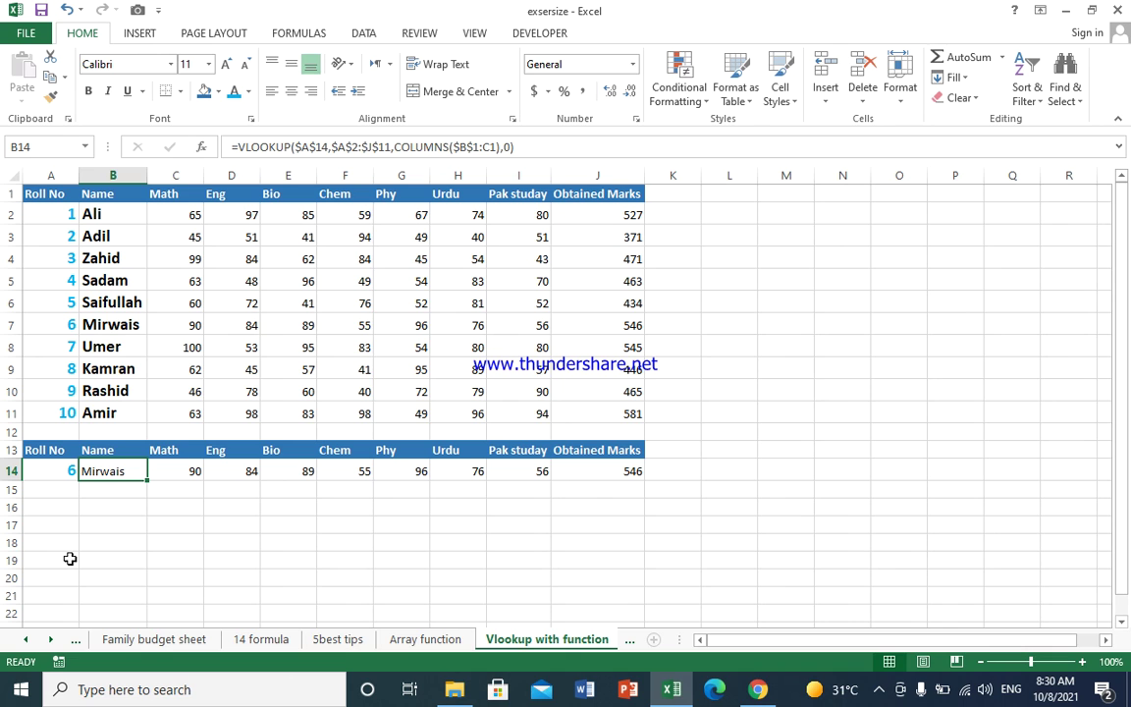
{"action": "key", "text": "Right"}
{"action": "key", "text": "Right"}
{"action": "key", "text": "Right"}
{"action": "key", "text": "Right"}
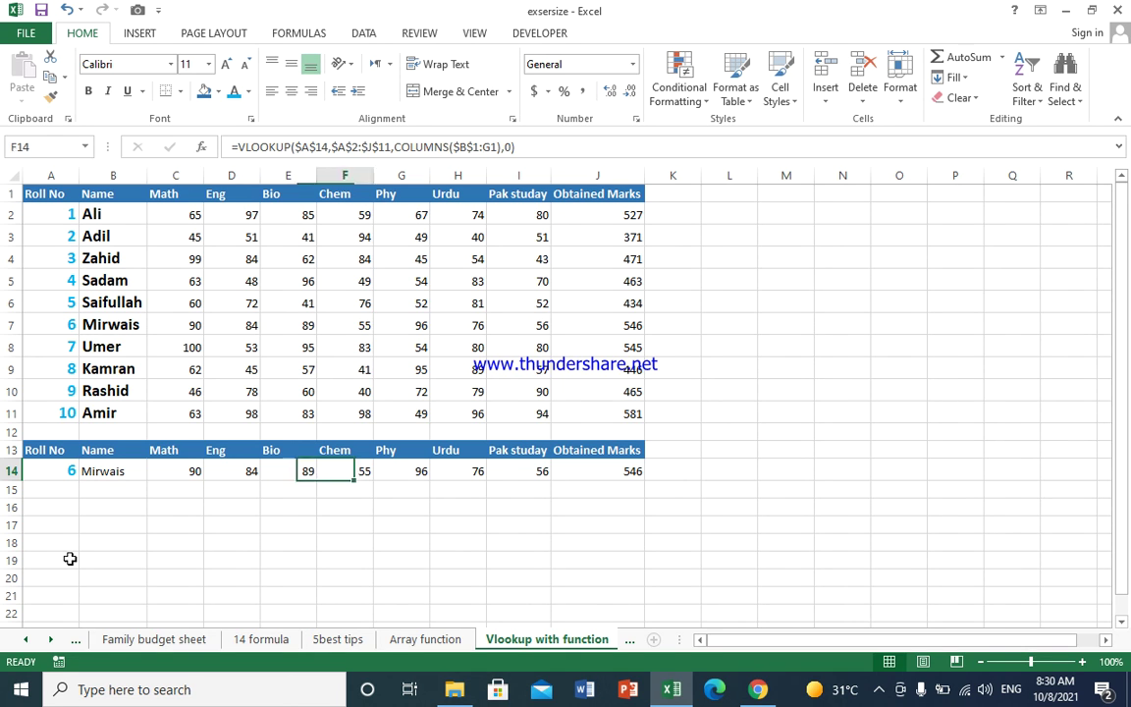
{"action": "key", "text": "Right"}
{"action": "key", "text": "Right"}
{"action": "key", "text": "Right"}
{"action": "key", "text": "Down"}
{"action": "key", "text": "Left"}
{"action": "key", "text": "Left"}
{"action": "key", "text": "Left"}
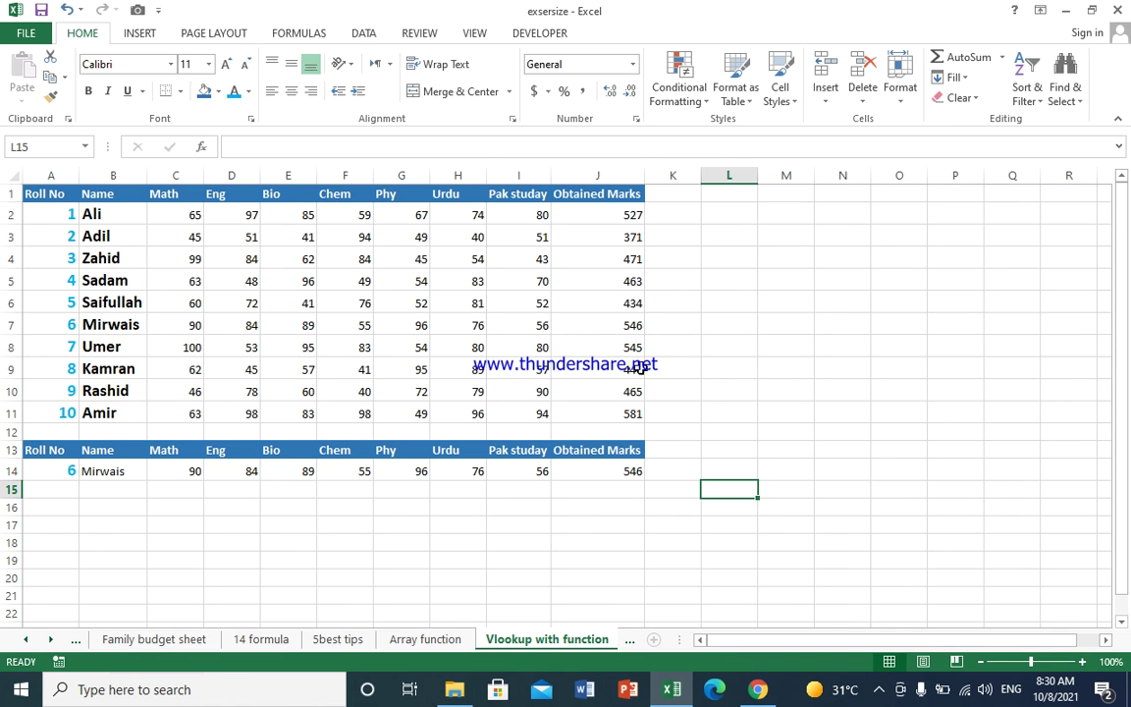
Step: Compare J14's lookup formula with the original total formula in J7
{"action": "left_click", "coordinate": [611, 473]}
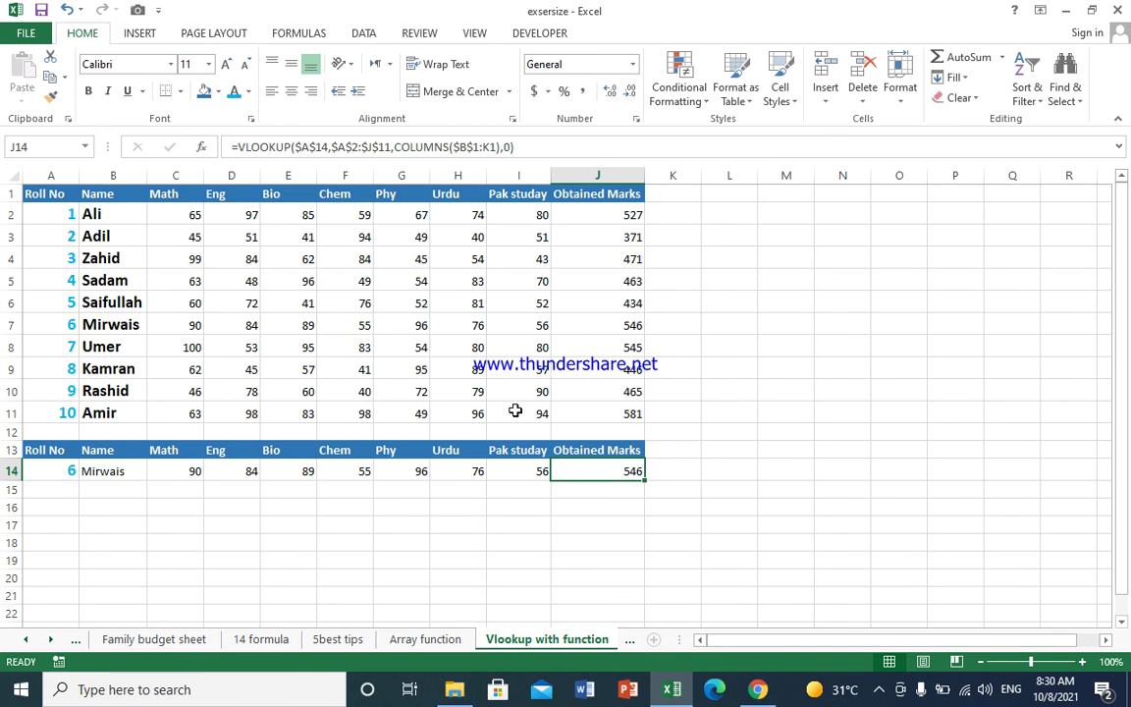
{"action": "left_click", "coordinate": [589, 325]}
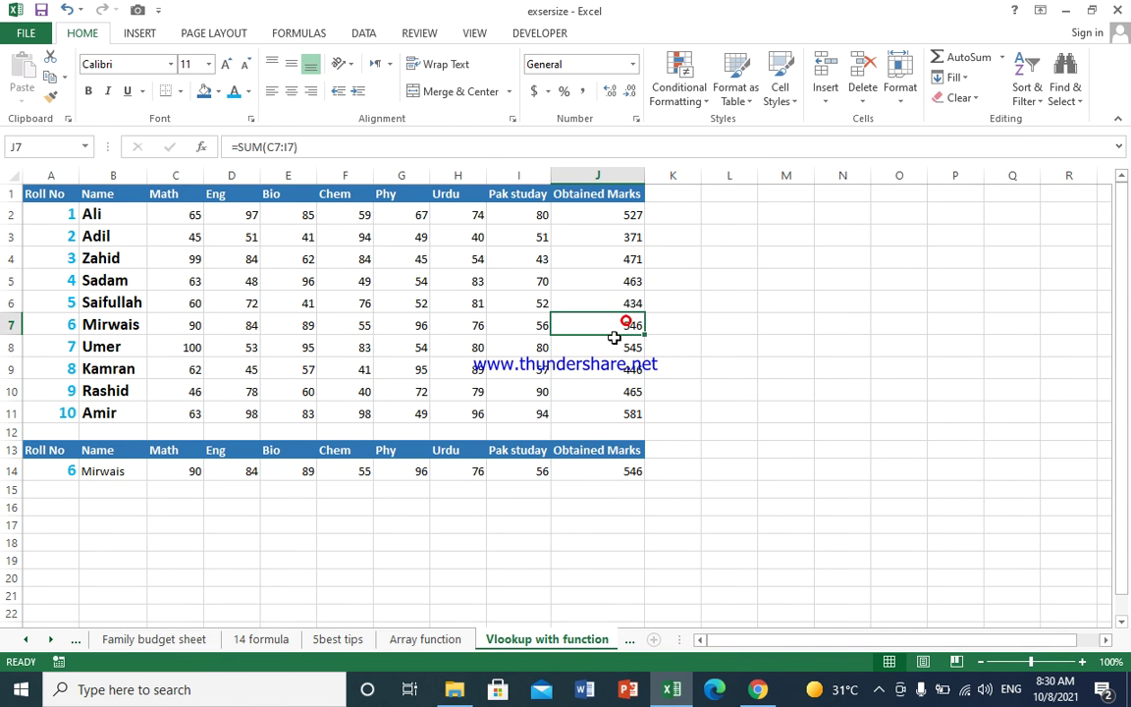
{"action": "left_click", "coordinate": [578, 465]}
{"action": "left_click", "coordinate": [42, 472]}
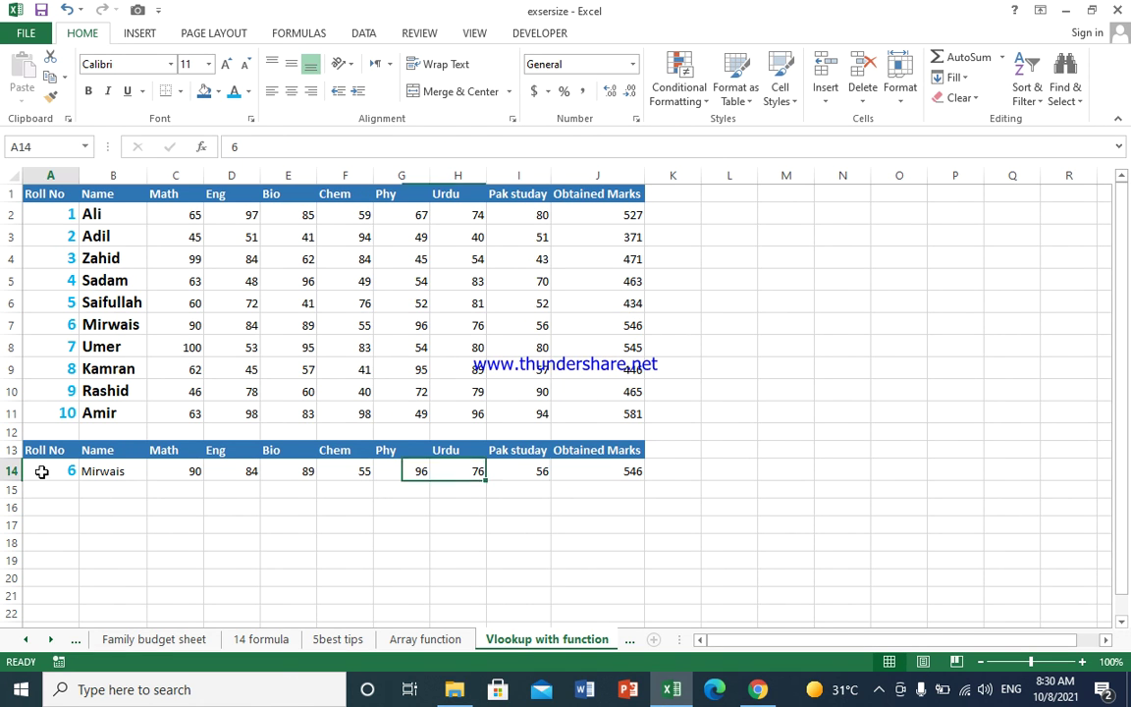